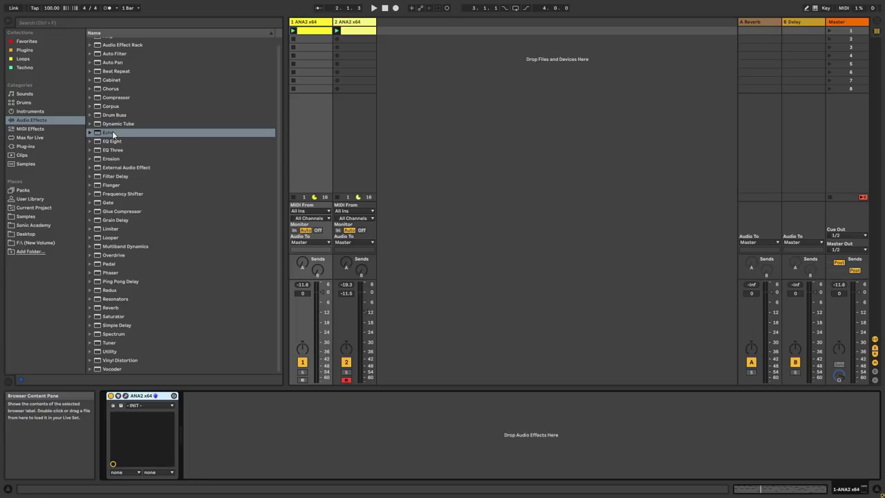
# Load the Echo audio effect onto track 1 after the ANA2 instrument
pyautogui.scroll(1, 112, 135)
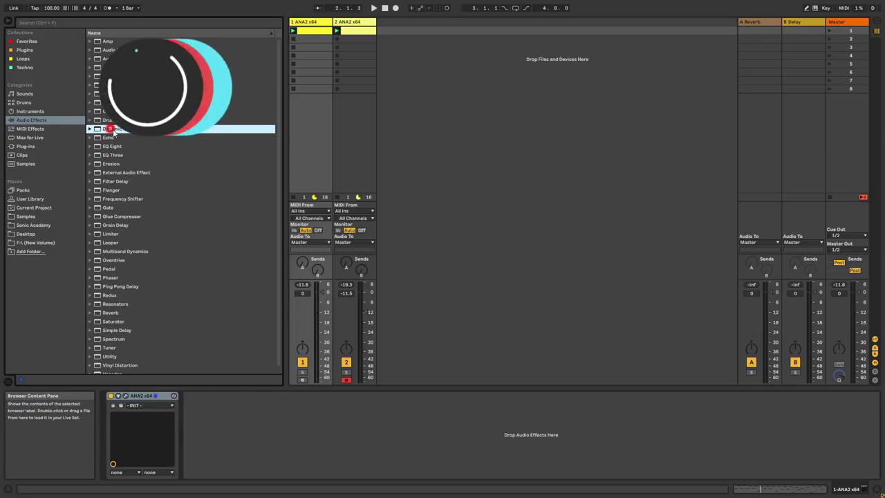
pyautogui.moveTo(113, 139); pyautogui.dragTo(245, 414)
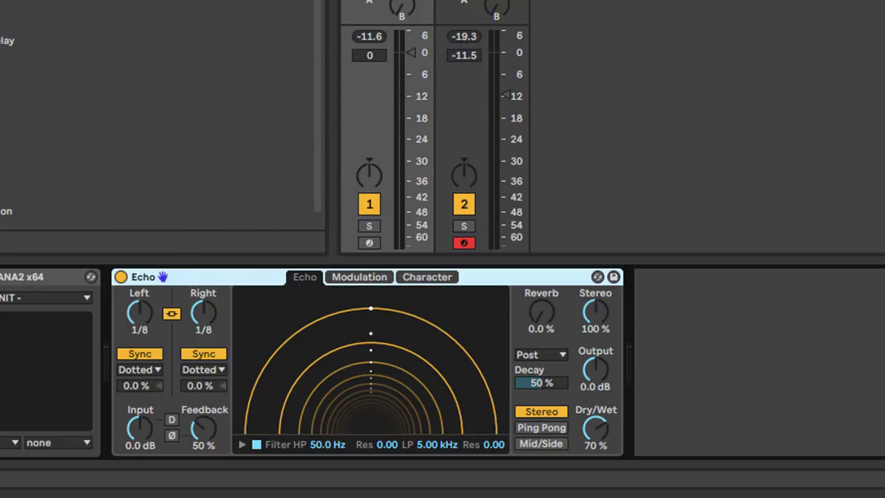
# Add a Ping Pong Delay after Echo, nudge its filter, and delete the device
pyautogui.moveTo(5, 40); pyautogui.dragTo(707, 316)
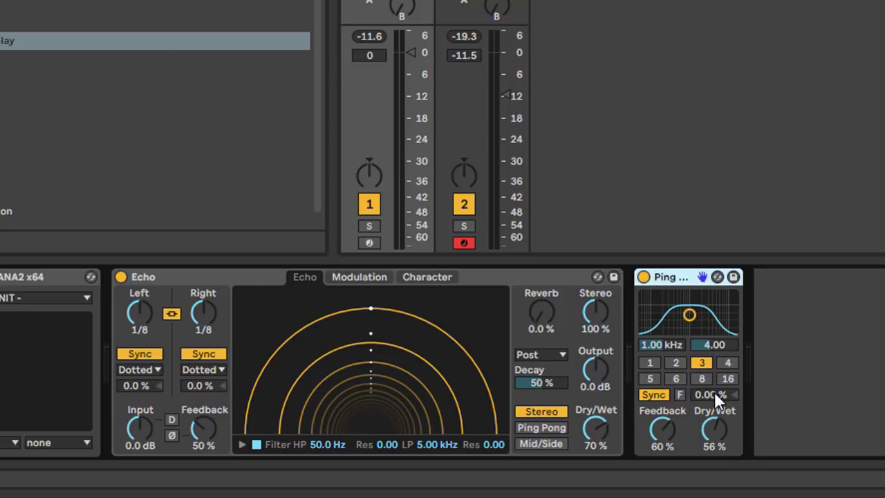
pyautogui.moveTo(690, 314); pyautogui.dragTo(685, 274)
pyautogui.rightClick(685, 274)
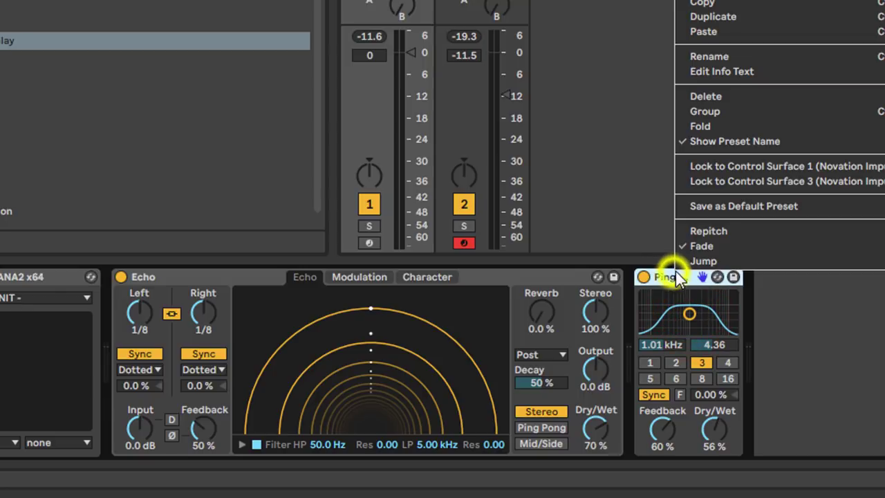
pyautogui.click(702, 95)
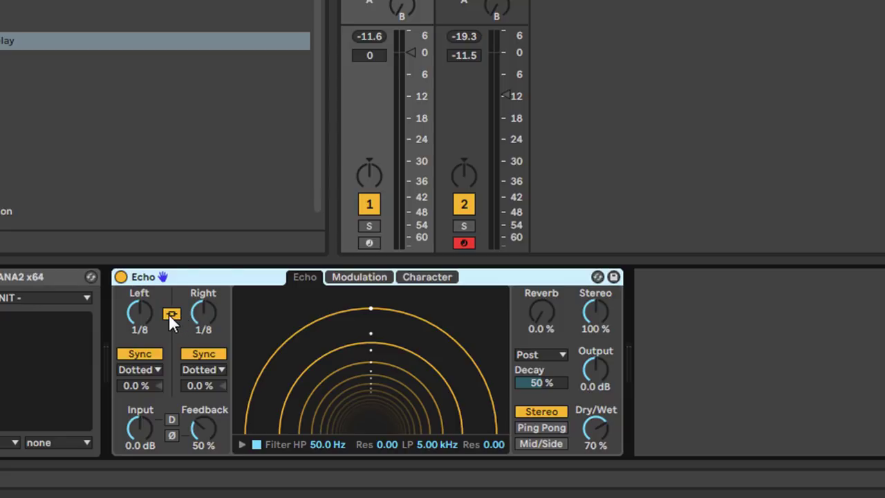
# Set Echo's linked left and right delay times to 1/16
pyautogui.moveTo(134, 312)
pyautogui.mouseDown()
pyautogui.moveTo(134, 321)
pyautogui.moveTo(134, 305)
pyautogui.moveTo(135, 323)
pyautogui.mouseUp()
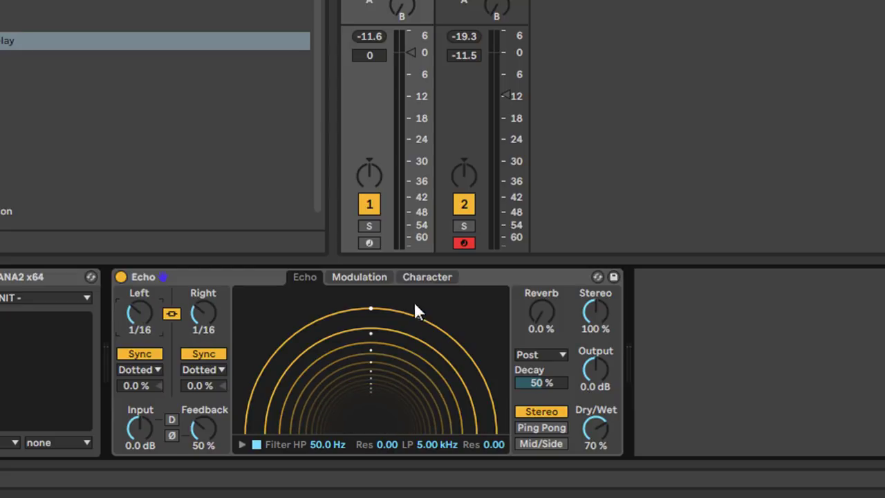
pyautogui.click(235, 398)
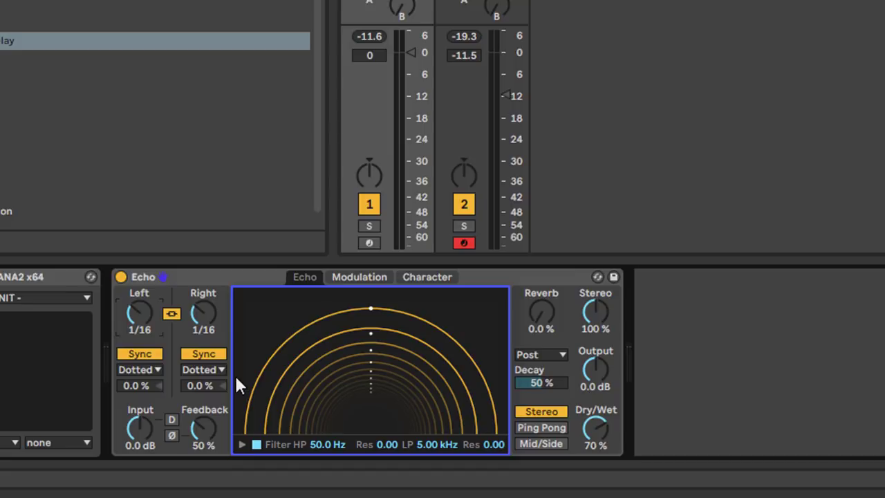
pyautogui.click(605, 222)
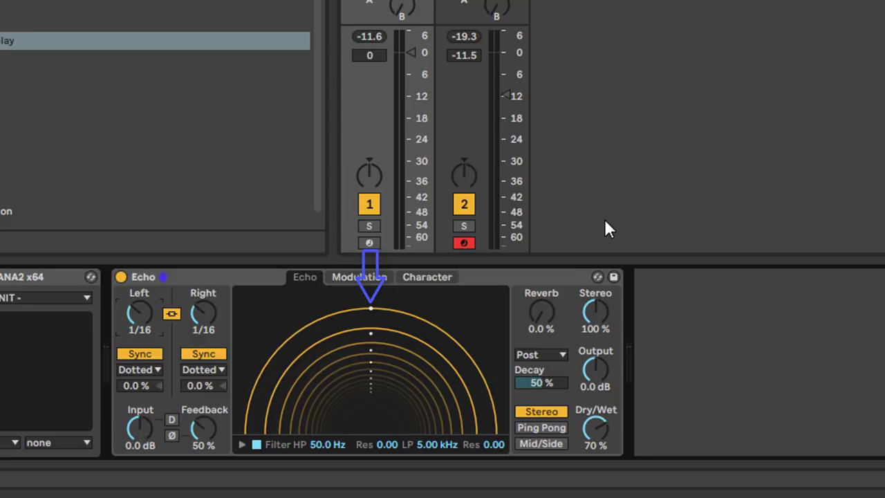
# Unlink Echo's channels and set the left delay time to 1/32 and the right to 1/4
pyautogui.click(171, 314)
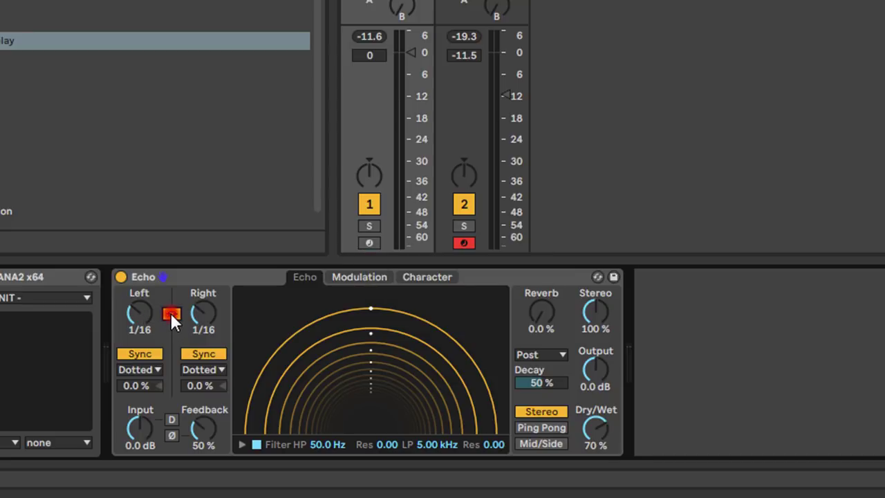
pyautogui.moveTo(133, 314)
pyautogui.mouseDown()
pyautogui.moveTo(133, 294)
pyautogui.moveTo(133, 315)
pyautogui.mouseUp()
pyautogui.moveTo(208, 312); pyautogui.dragTo(208, 304)
pyautogui.click(136, 310)
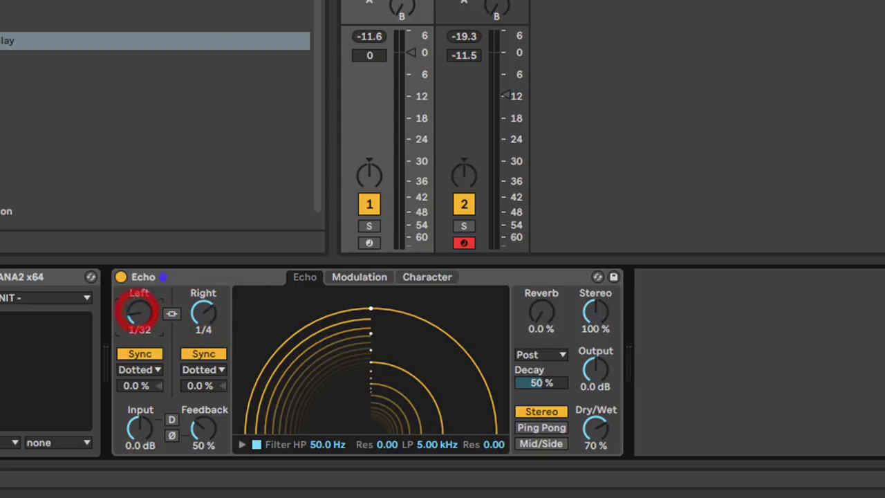
# Relink Echo's channels, set both delay times to 1/8, and unlink the channels
pyautogui.click(170, 313)
pyautogui.moveTo(209, 316)
pyautogui.mouseDown()
pyautogui.moveTo(210, 303)
pyautogui.moveTo(206, 316)
pyautogui.mouseUp()
pyautogui.click(171, 313)
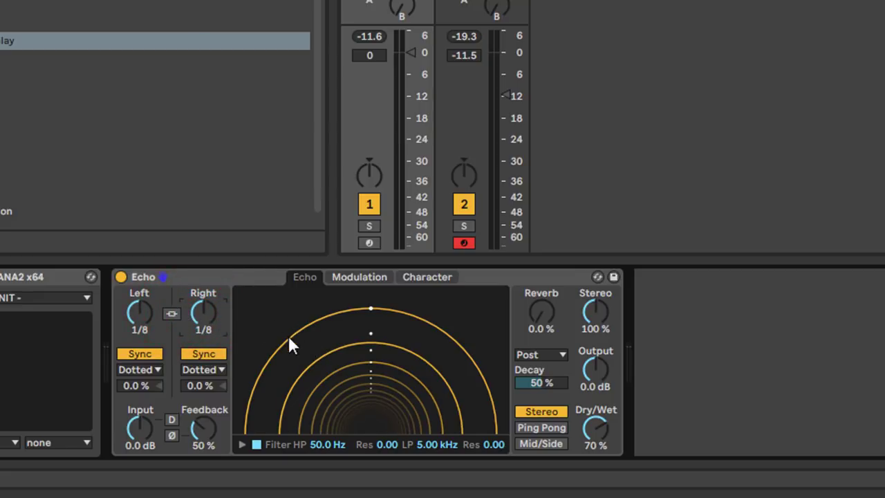
# Adjust the delay times directly in Echo's delay-line display, with left at 1/16 and right at 1/8
pyautogui.moveTo(318, 341)
pyautogui.mouseDown()
pyautogui.moveTo(317, 367)
pyautogui.moveTo(318, 340)
pyautogui.moveTo(318, 354)
pyautogui.mouseUp()
pyautogui.moveTo(427, 350)
pyautogui.mouseDown()
pyautogui.moveTo(426, 378)
pyautogui.moveTo(426, 351)
pyautogui.mouseUp()
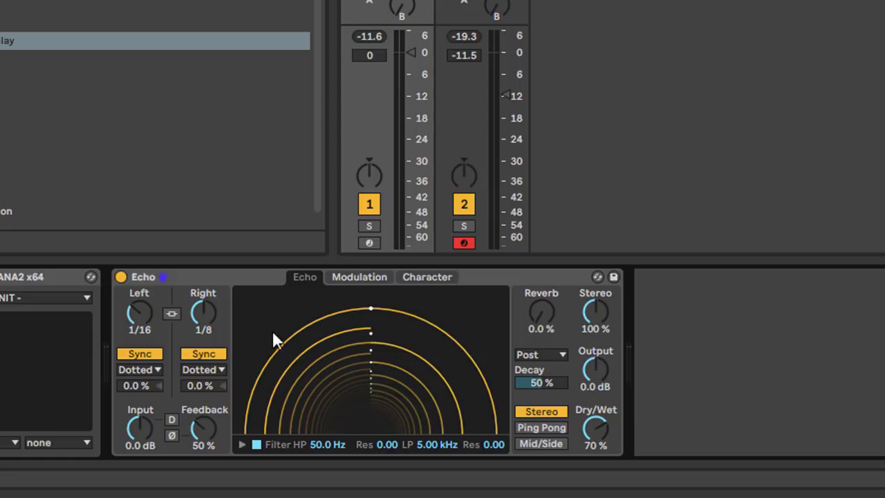
# Try the left delay in free Time mode at about 65 ms, and return it to Sync
pyautogui.moveTo(143, 305); pyautogui.dragTo(142, 276)
pyautogui.click(140, 353)
pyautogui.moveTo(143, 307); pyautogui.dragTo(143, 339)
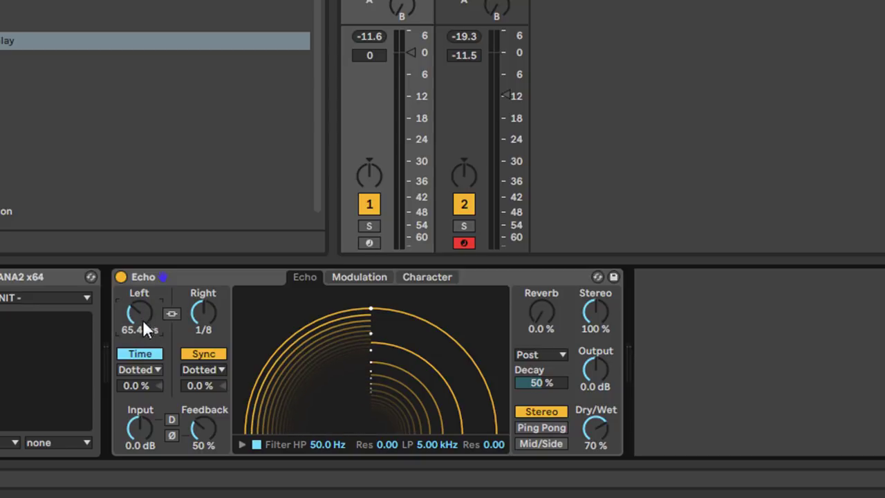
pyautogui.click(147, 356)
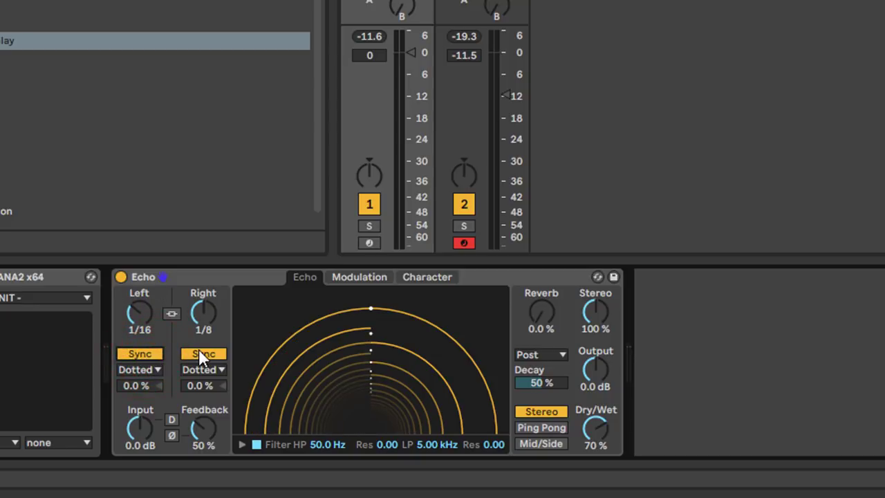
# Switch the left delay's sync mode to 16th and set its time to 9
pyautogui.click(143, 368)
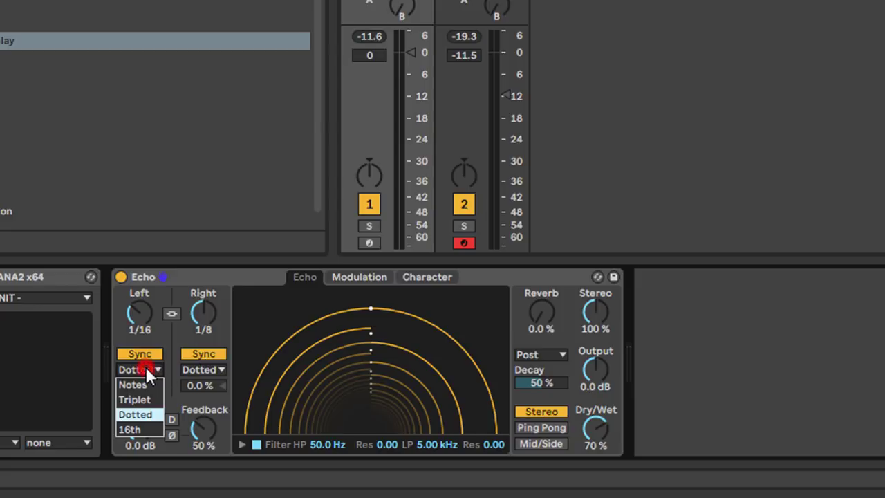
pyautogui.click(145, 427)
pyautogui.moveTo(138, 314); pyautogui.dragTo(138, 295)
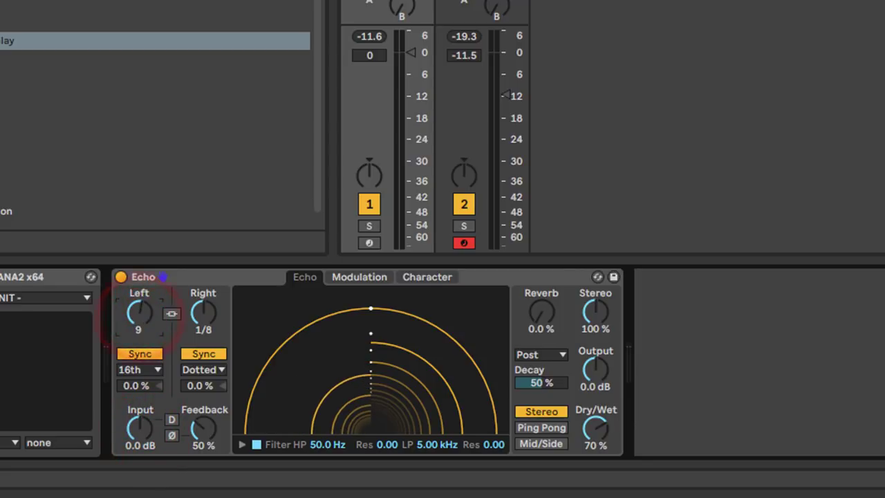
# Add a Ping Pong Delay after Echo, try its various beat-division values for comparison, and remove the device
pyautogui.moveTo(138, 40); pyautogui.dragTo(690, 347)
pyautogui.click(725, 362)
pyautogui.click(702, 377)
pyautogui.click(676, 377)
pyautogui.click(700, 378)
pyautogui.click(726, 378)
pyautogui.click(676, 363)
pyautogui.click(702, 363)
pyautogui.click(727, 361)
pyautogui.click(650, 378)
pyautogui.click(676, 377)
pyautogui.click(701, 377)
pyautogui.rightClick(674, 276)
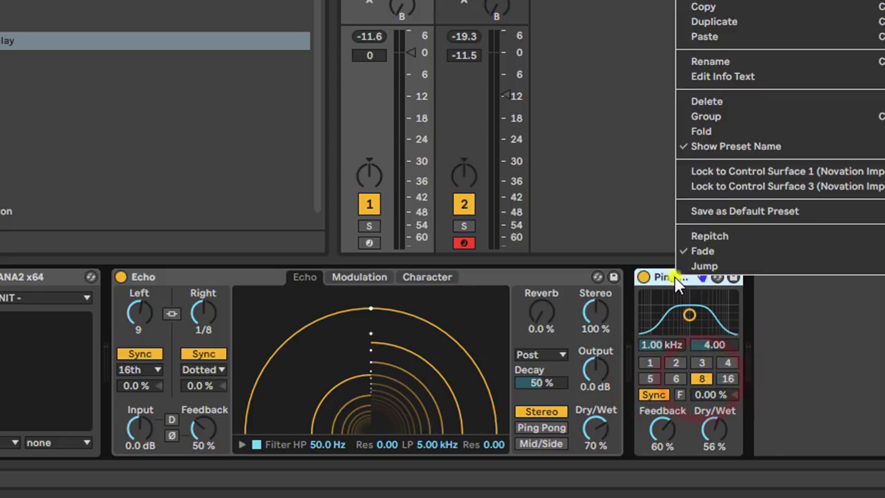
pyautogui.click(716, 1)
# Set Echo's left delay to 10 sixteenths, switch the right channel to 16th mode, and set it to 5
pyautogui.moveTo(131, 322); pyautogui.dragTo(136, 311)
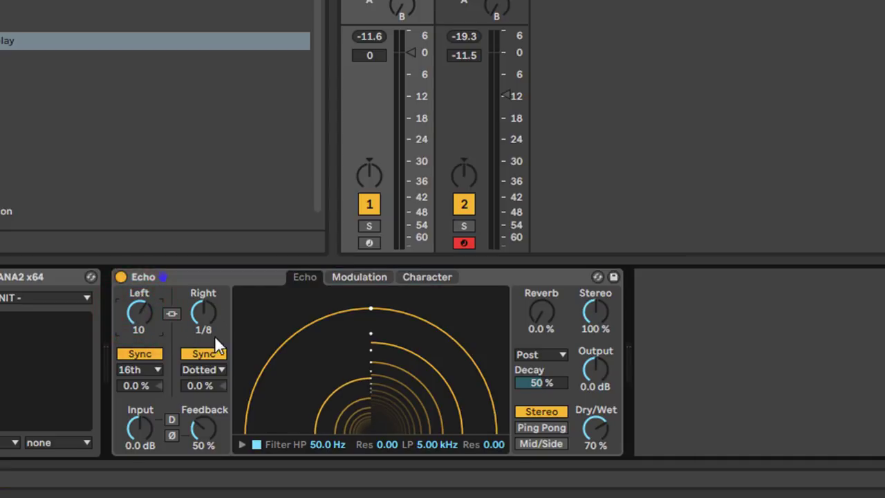
pyautogui.click(216, 371)
pyautogui.click(208, 428)
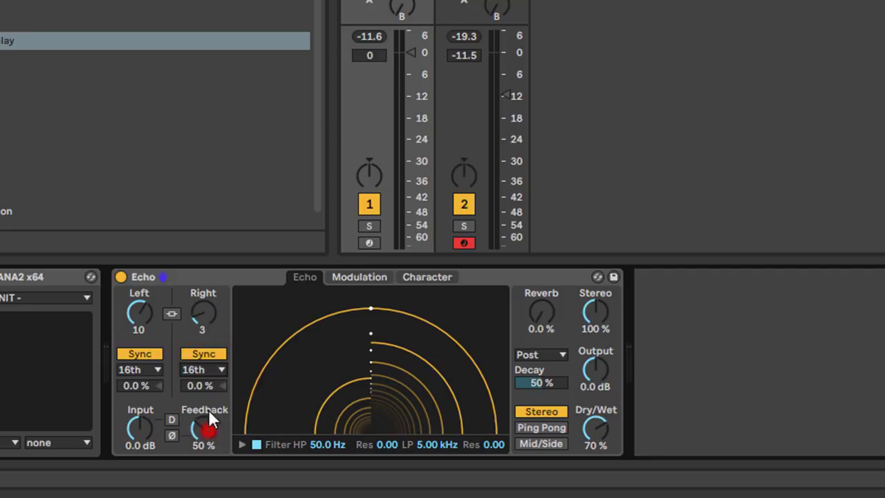
pyautogui.moveTo(206, 317); pyautogui.dragTo(206, 307)
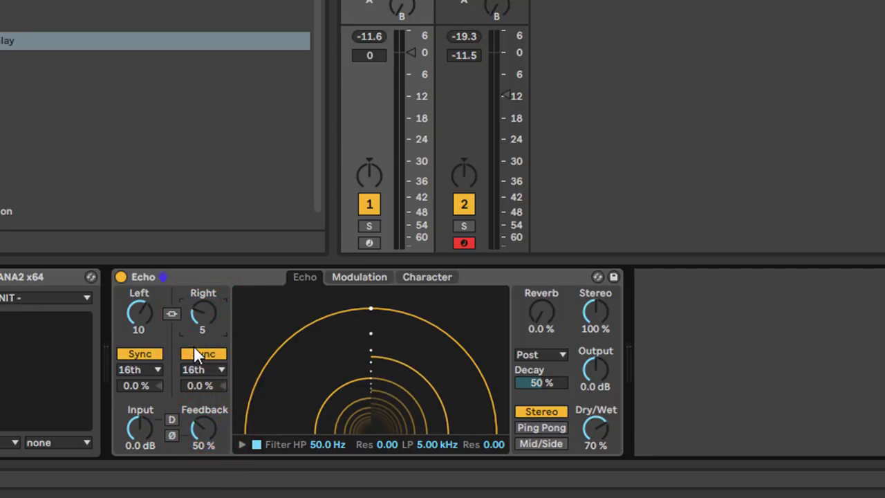
# Set Echo's left delay to Dotted at 1/4 and the right delay to Notes at 1/8
pyautogui.click(155, 369)
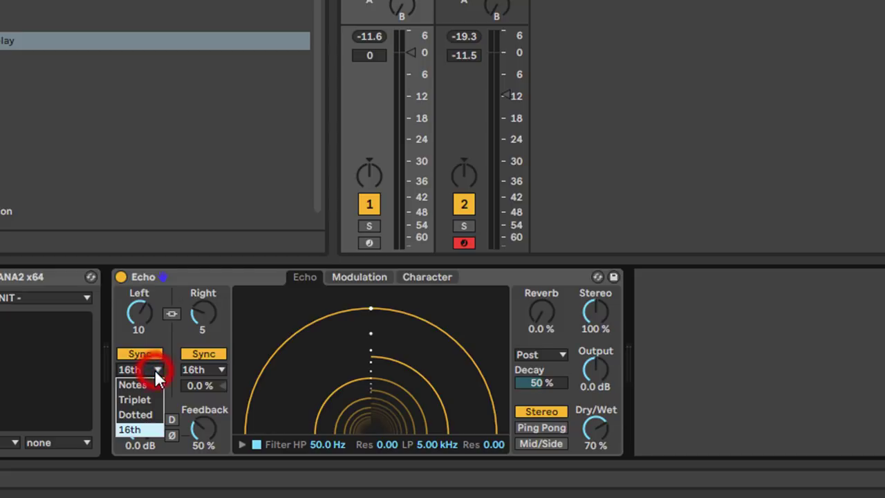
pyautogui.click(141, 414)
pyautogui.click(204, 369)
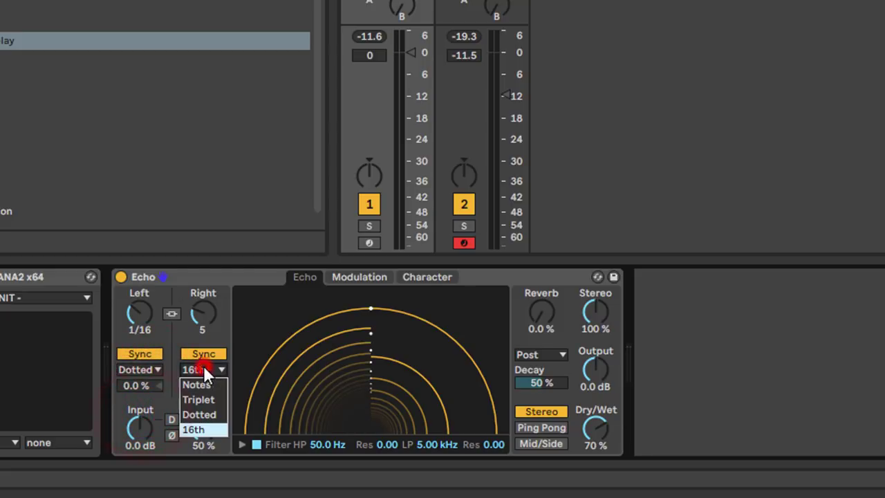
pyautogui.click(211, 386)
pyautogui.moveTo(138, 305); pyautogui.dragTo(139, 287)
pyautogui.click(214, 315)
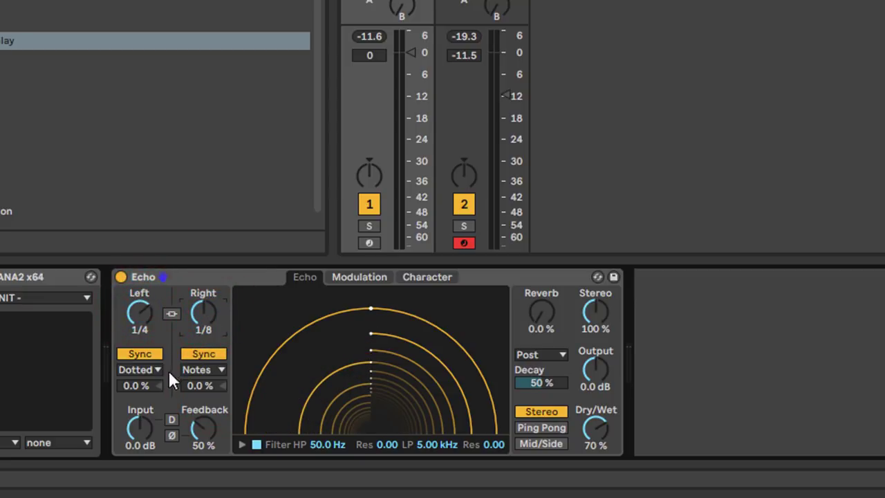
# Try negative time offsets on Echo's left delay, and reset the offset to 0.0 %
pyautogui.moveTo(142, 386); pyautogui.dragTo(142, 410)
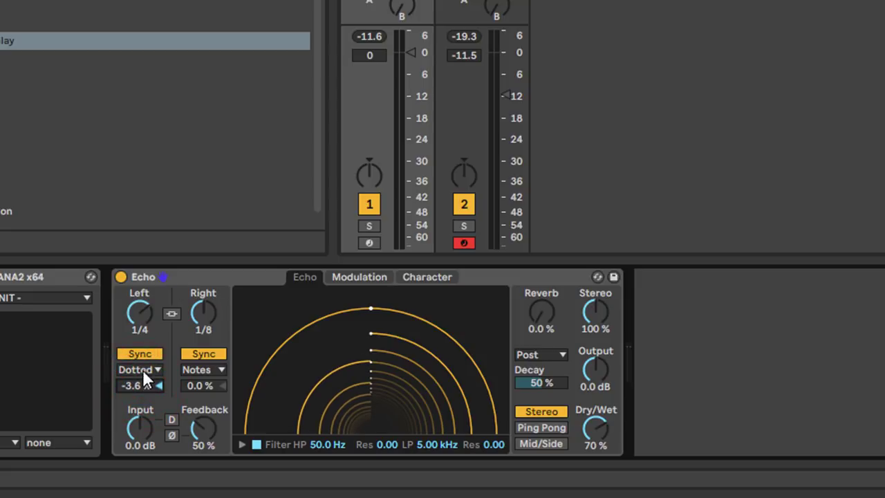
pyautogui.moveTo(145, 382); pyautogui.dragTo(131, 413)
pyautogui.doubleClick(132, 385)
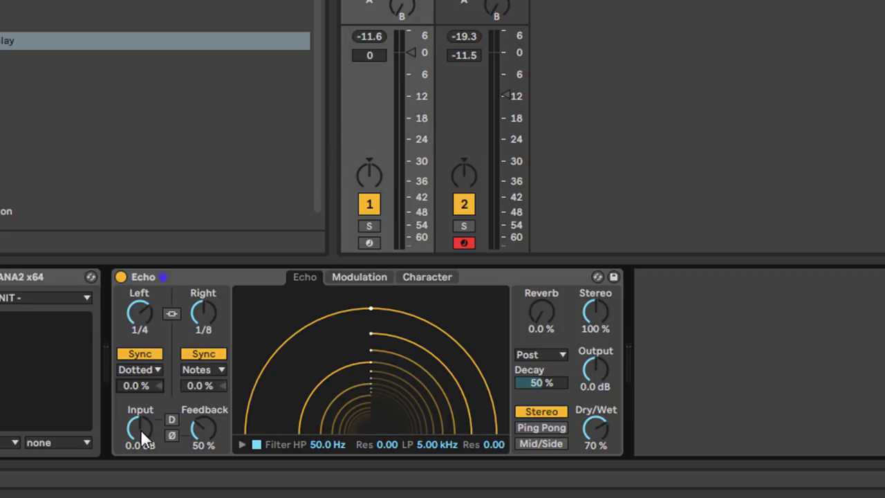
# Raise Echo's input gain to 7.0 dB and its feedback to 119 %
pyautogui.moveTo(141, 428); pyautogui.dragTo(140, 412)
pyautogui.moveTo(205, 432); pyautogui.dragTo(206, 404)
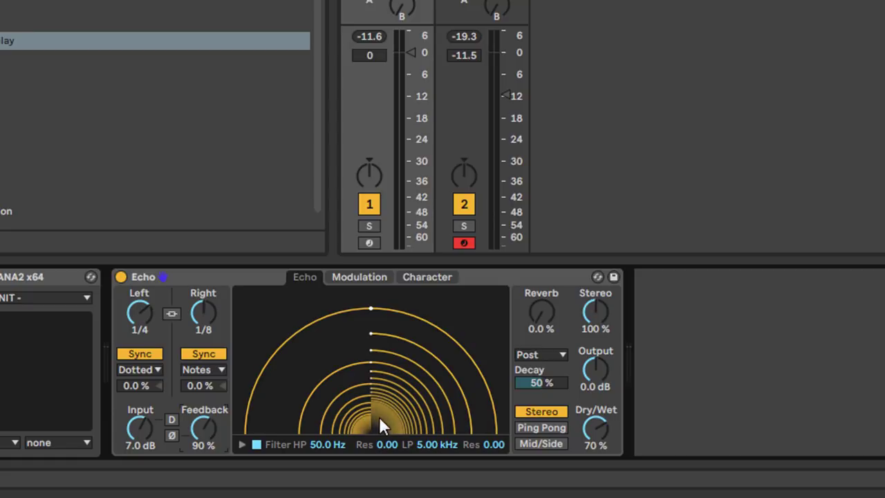
pyautogui.moveTo(200, 427); pyautogui.dragTo(200, 408)
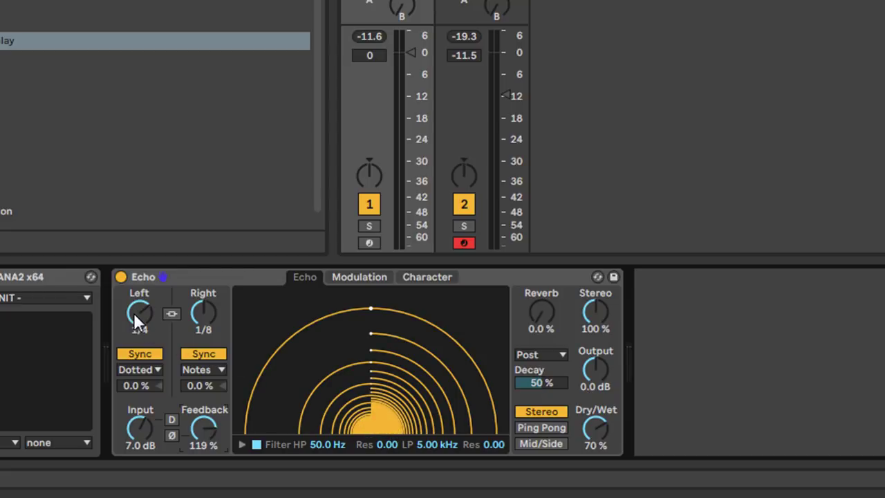
# Set Echo's left delay to 1/32 and the right to 1/16, and bring the feedback to 62 %
pyautogui.moveTo(133, 312); pyautogui.dragTo(133, 334)
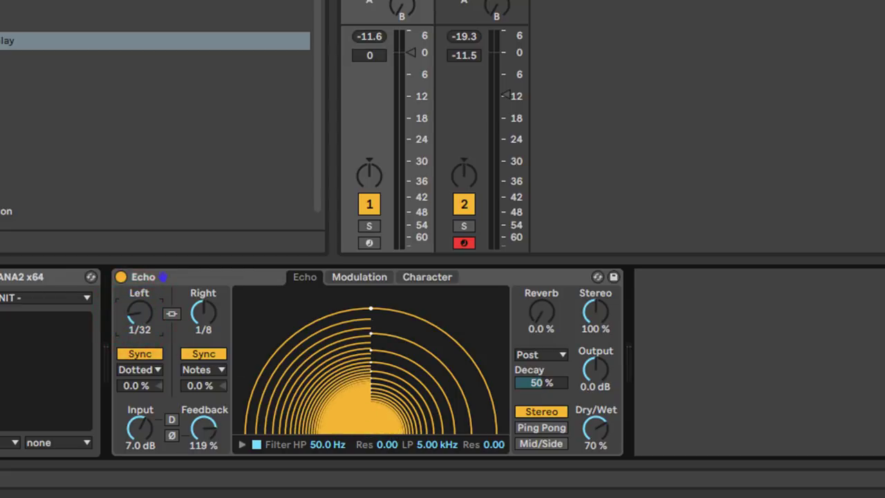
pyautogui.moveTo(197, 317); pyautogui.dragTo(197, 324)
pyautogui.moveTo(207, 429); pyautogui.dragTo(207, 401)
pyautogui.moveTo(203, 429); pyautogui.dragTo(203, 457)
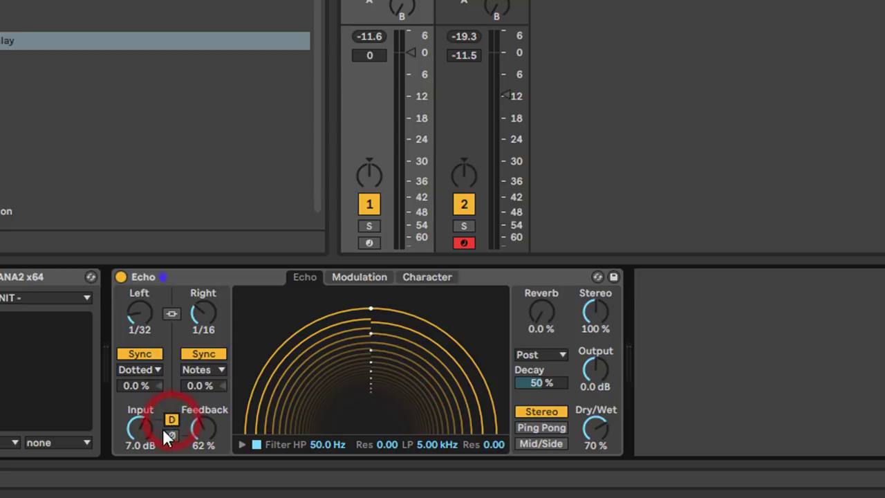
# Raise Echo's input gain to 35 dB with distortion (D) on, and try adjusting the output level
pyautogui.moveTo(137, 434); pyautogui.dragTo(137, 408)
pyautogui.moveTo(138, 428); pyautogui.dragTo(138, 421)
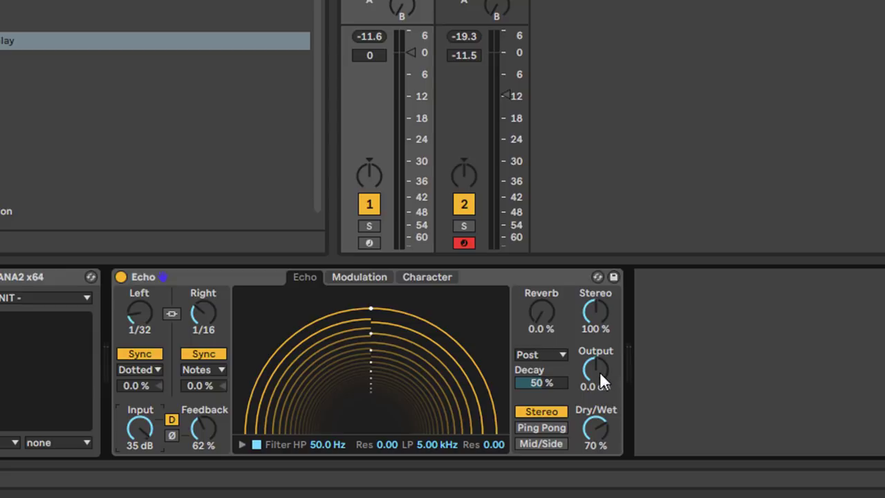
pyautogui.moveTo(598, 369)
pyautogui.mouseDown()
pyautogui.moveTo(597, 380)
pyautogui.moveTo(598, 364)
pyautogui.mouseUp()
# Turn off Echo's input distortion, set the input to 0.6 dB and the feedback to 65 %, and bypass the device
pyautogui.moveTo(140, 428); pyautogui.dragTo(142, 446)
pyautogui.click(172, 435)
pyautogui.click(172, 420)
pyautogui.click(142, 421)
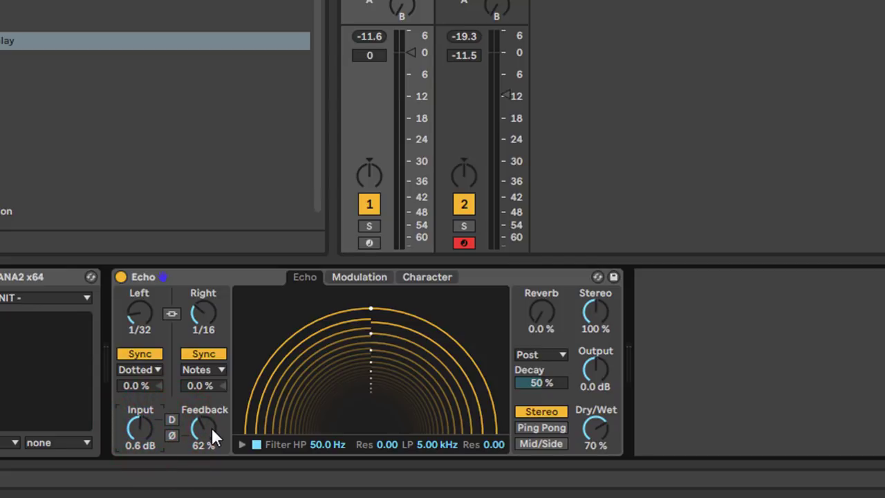
pyautogui.moveTo(212, 427); pyautogui.dragTo(211, 423)
pyautogui.click(121, 276)
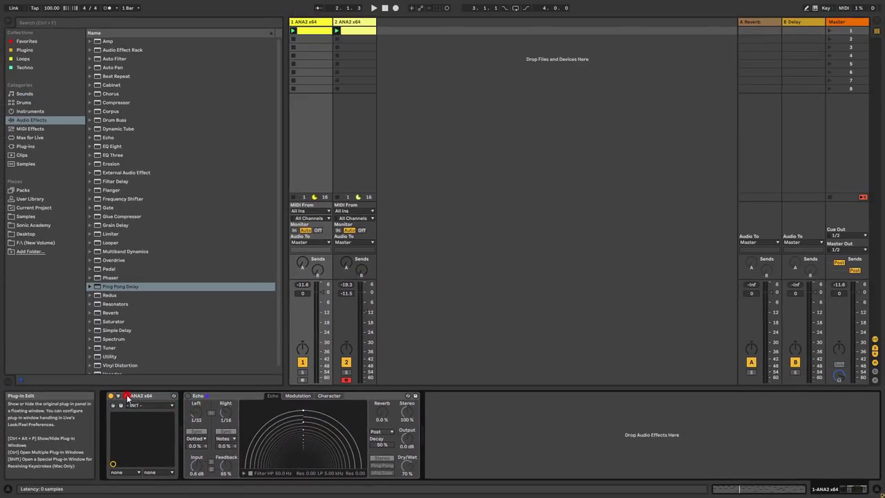
# View the ANA2 synth's plug-in window, close it, and show track 1's MIDI clip notes
pyautogui.click(127, 397)
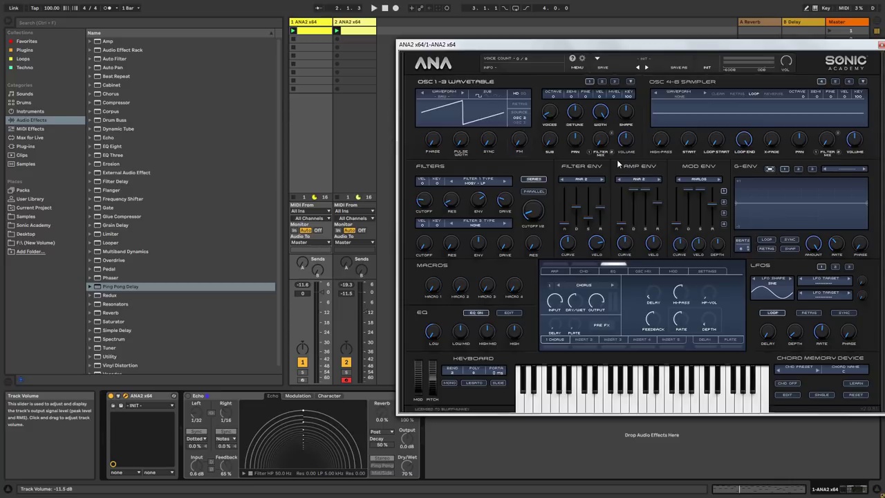
pyautogui.moveTo(650, 50); pyautogui.dragTo(651, 20)
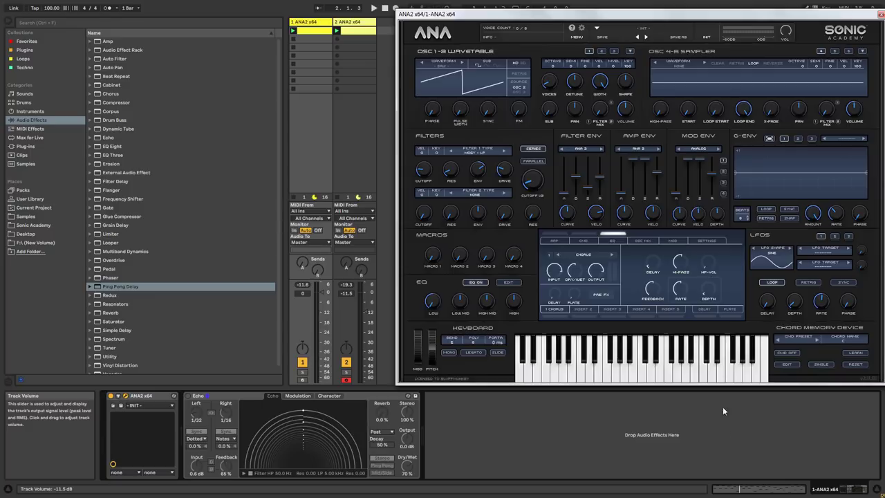
pyautogui.click(751, 489)
pyautogui.click(879, 14)
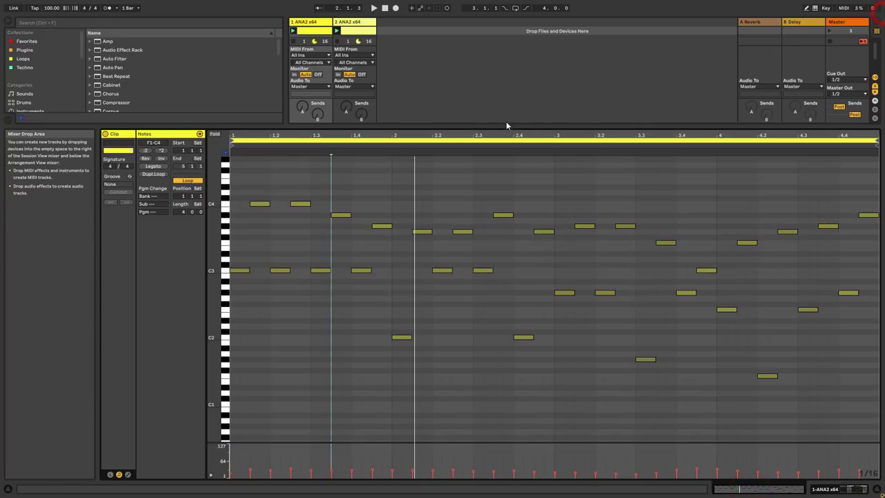
# Enlarge the clip's note editor, return to track 1's device chain, and mute track 2
pyautogui.moveTo(505, 125); pyautogui.dragTo(505, 89)
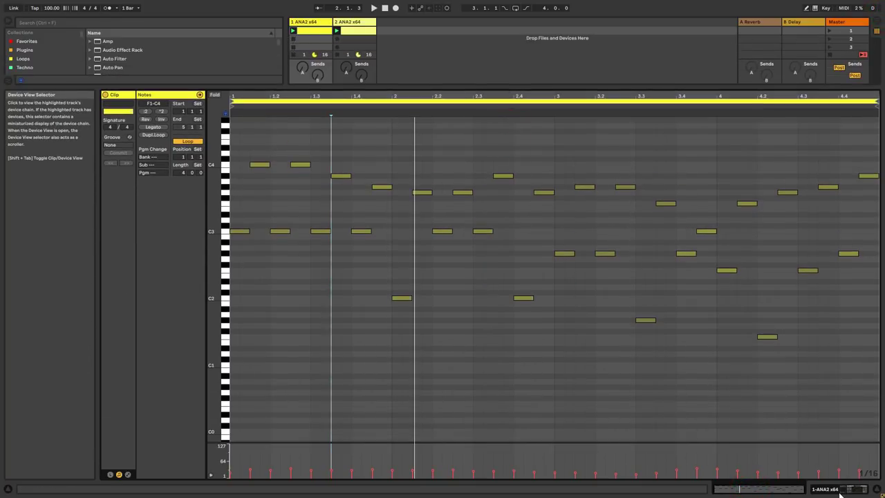
pyautogui.click(849, 489)
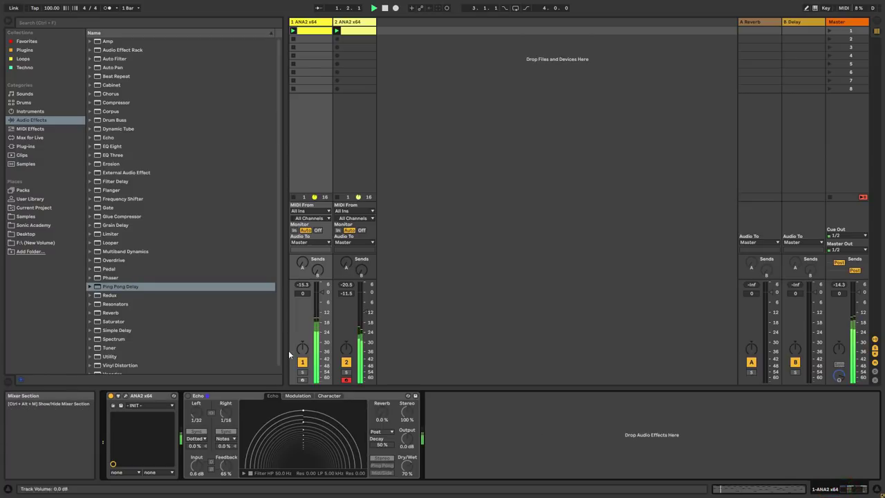
pyautogui.click(347, 362)
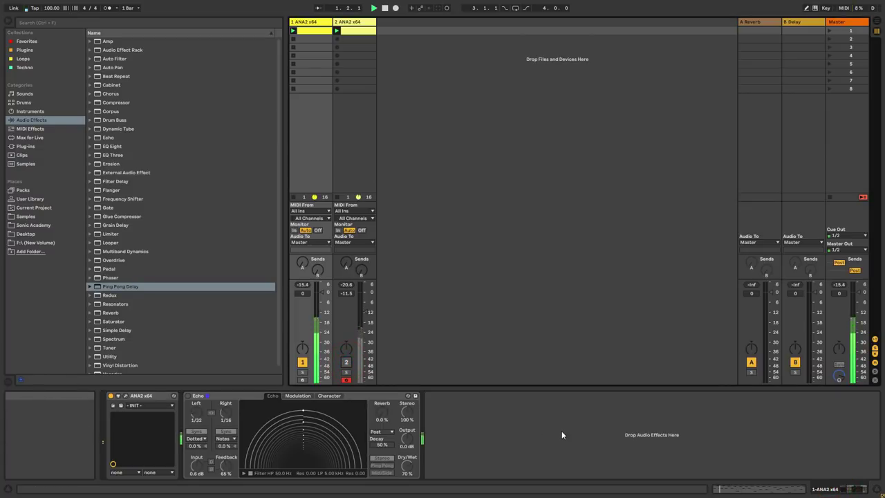
# Open the ANA2 synth, adjust its main filter cutoff and the filter and amp envelopes, and close its window
pyautogui.click(125, 396)
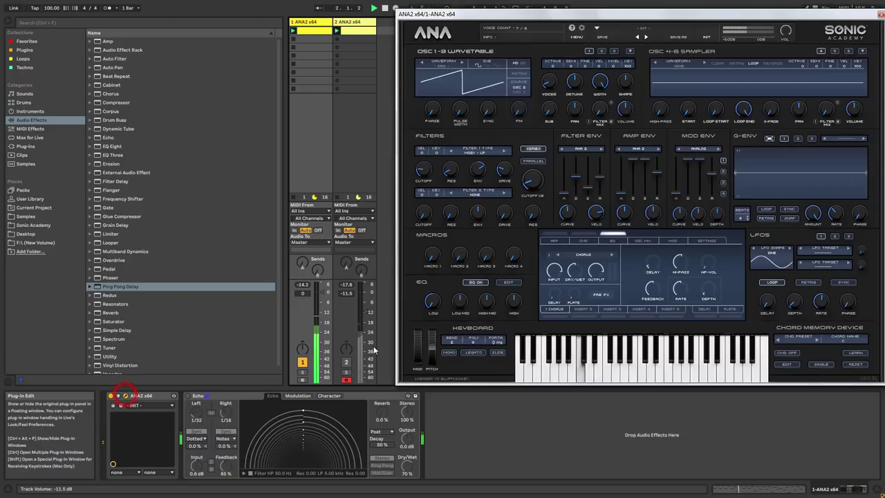
pyautogui.moveTo(535, 186); pyautogui.dragTo(527, 183)
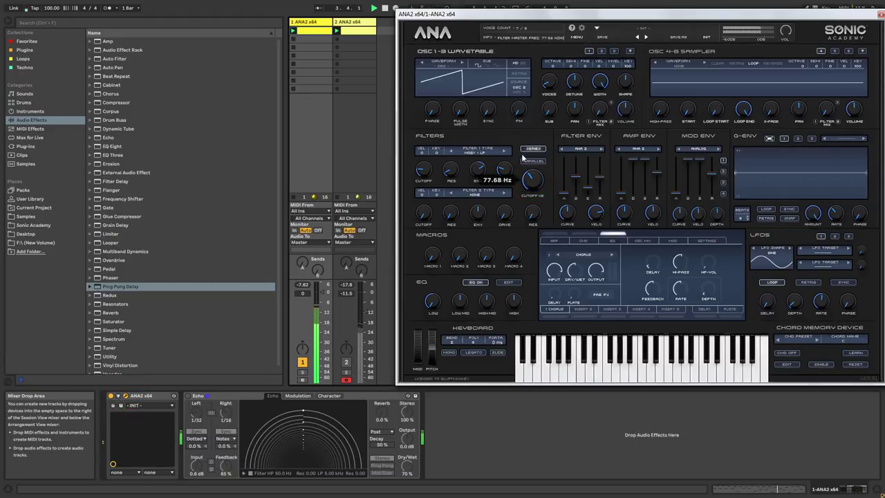
pyautogui.moveTo(589, 180)
pyautogui.mouseDown()
pyautogui.moveTo(648, 173)
pyautogui.moveTo(589, 193)
pyautogui.moveTo(588, 182)
pyautogui.mouseUp()
pyautogui.moveTo(643, 176); pyautogui.dragTo(657, 173)
pyautogui.moveTo(529, 179); pyautogui.dragTo(523, 206)
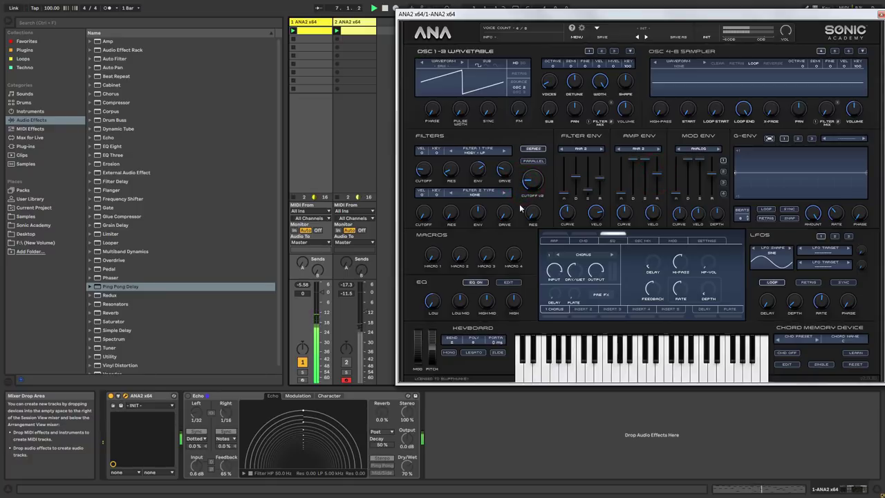
pyautogui.click(878, 13)
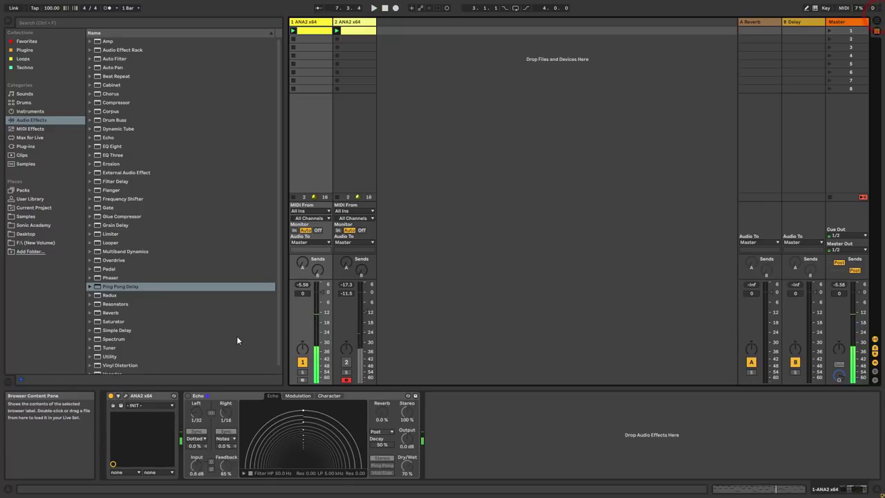
# Reactivate Echo, turn off its filter, and look through the Modulation and Character pages before returning to the Echo page
pyautogui.click(187, 396)
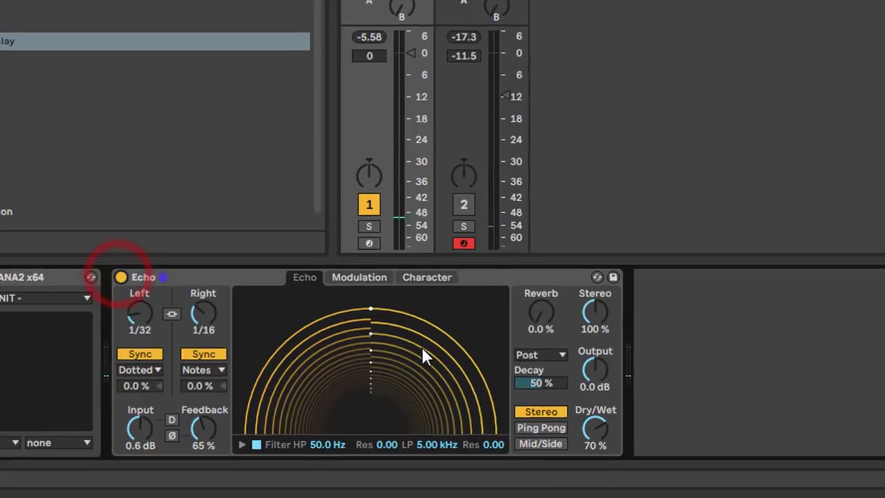
pyautogui.click(255, 444)
pyautogui.click(363, 275)
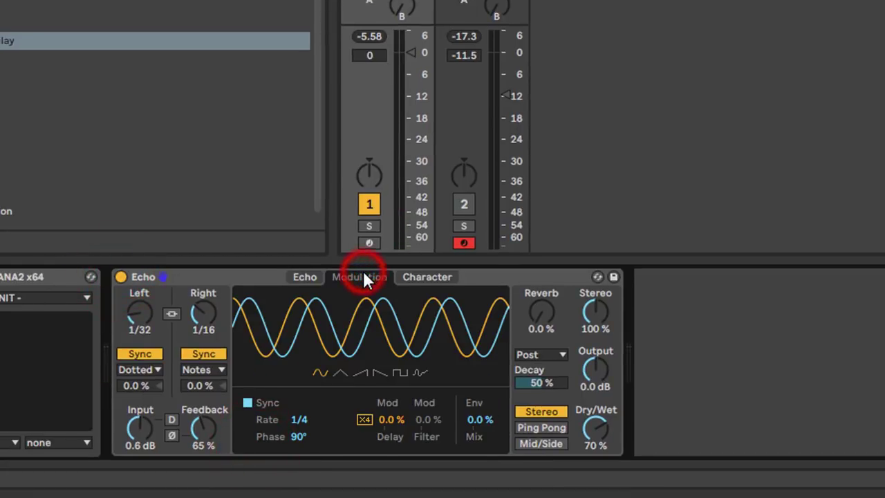
pyautogui.click(423, 276)
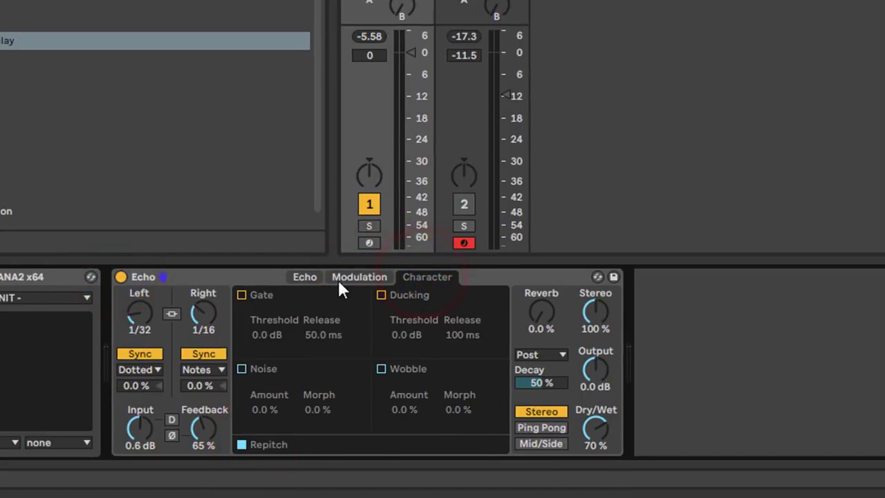
pyautogui.click(297, 277)
pyautogui.click(536, 318)
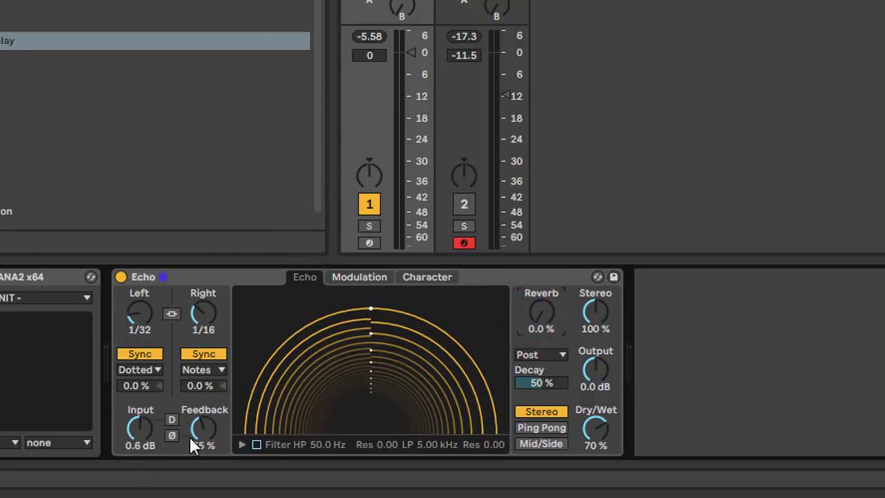
# Set Echo's dry/wet to 19 %, the left delay to 1/8 and the right to 1/4, keeping the right mode on Notes
pyautogui.moveTo(596, 429)
pyautogui.mouseDown()
pyautogui.moveTo(614, 421)
pyautogui.moveTo(594, 427)
pyautogui.mouseUp()
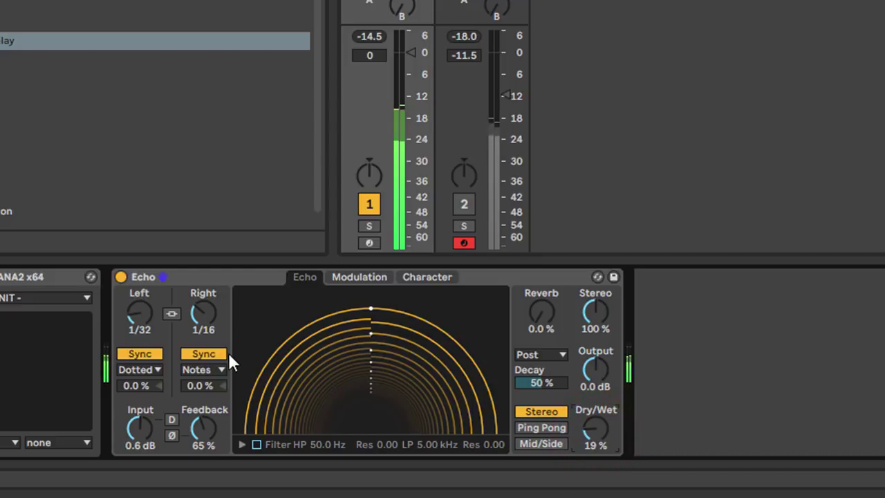
pyautogui.click(141, 314)
pyautogui.moveTo(140, 314); pyautogui.dragTo(141, 308)
pyautogui.moveTo(205, 323); pyautogui.dragTo(204, 316)
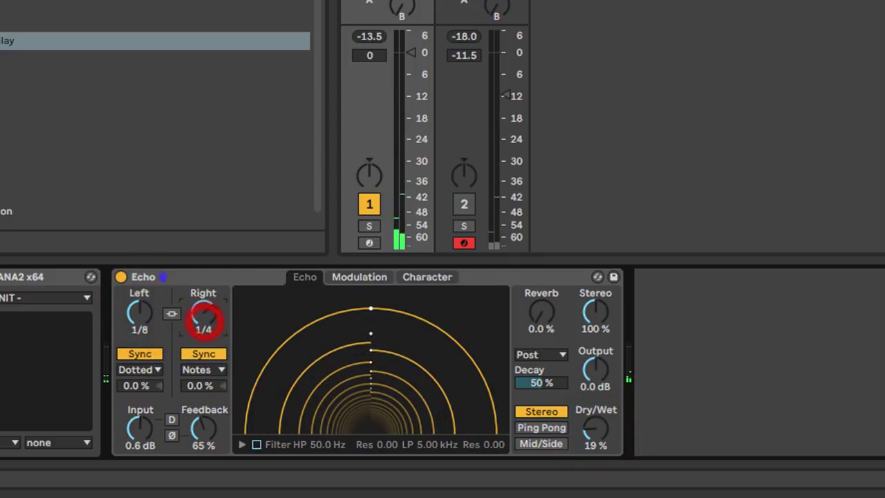
pyautogui.click(199, 374)
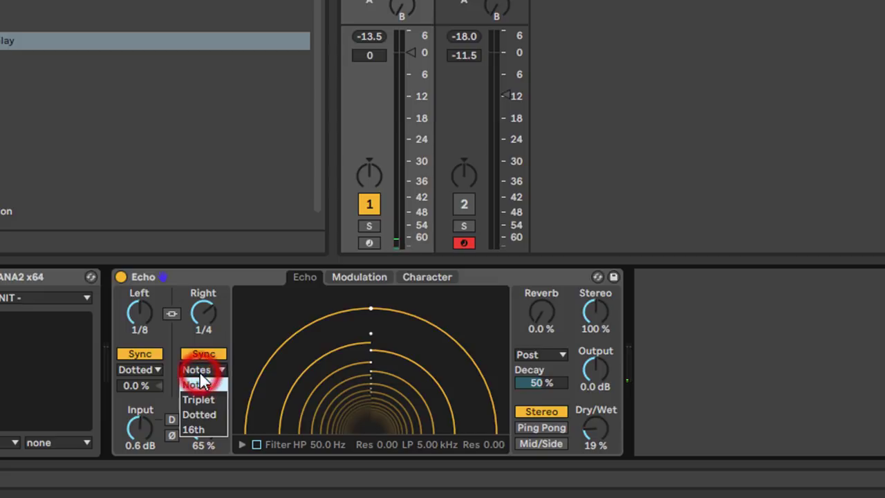
pyautogui.click(177, 333)
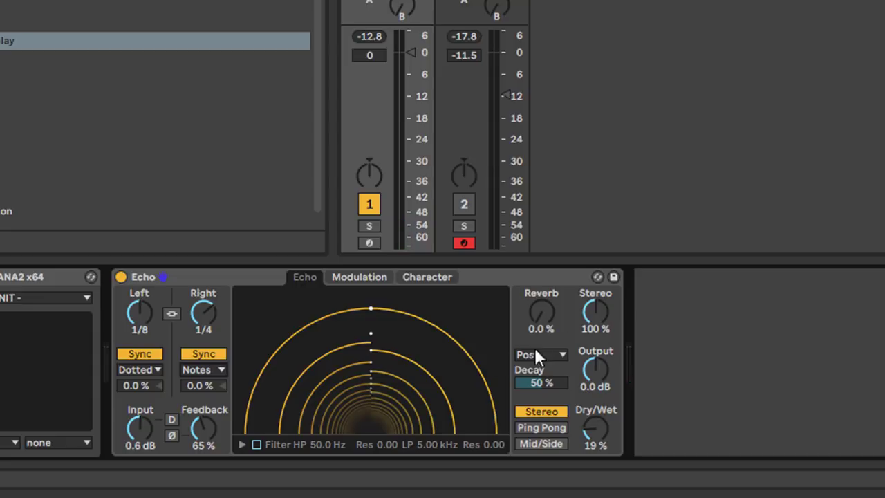
# Try Echo's stereo width at 0 % and reset it to 100 %
pyautogui.click(585, 298)
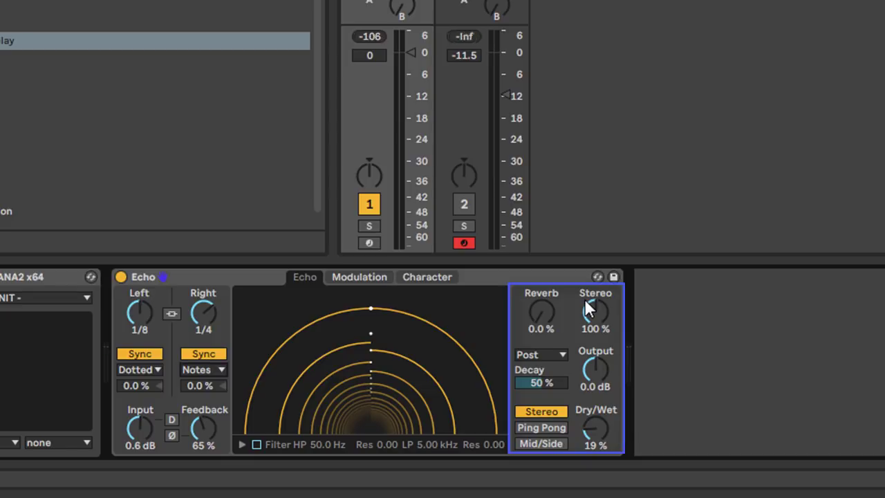
pyautogui.moveTo(587, 311); pyautogui.dragTo(588, 331)
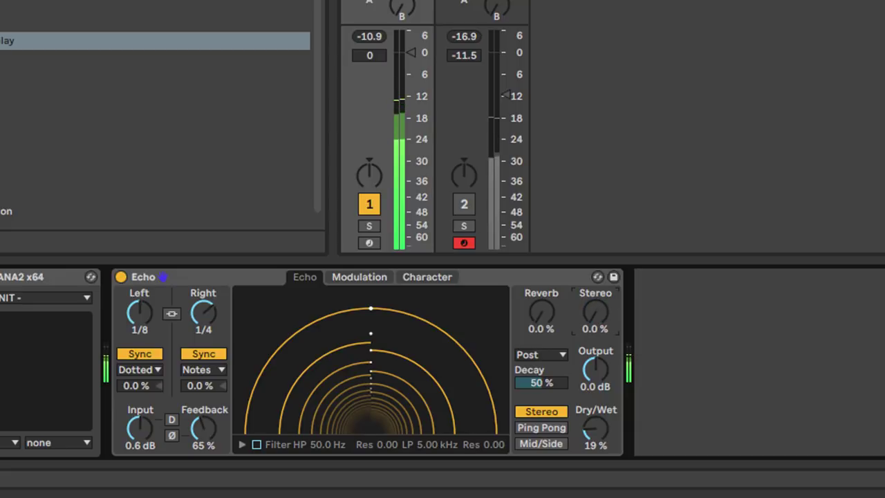
pyautogui.doubleClick(592, 311)
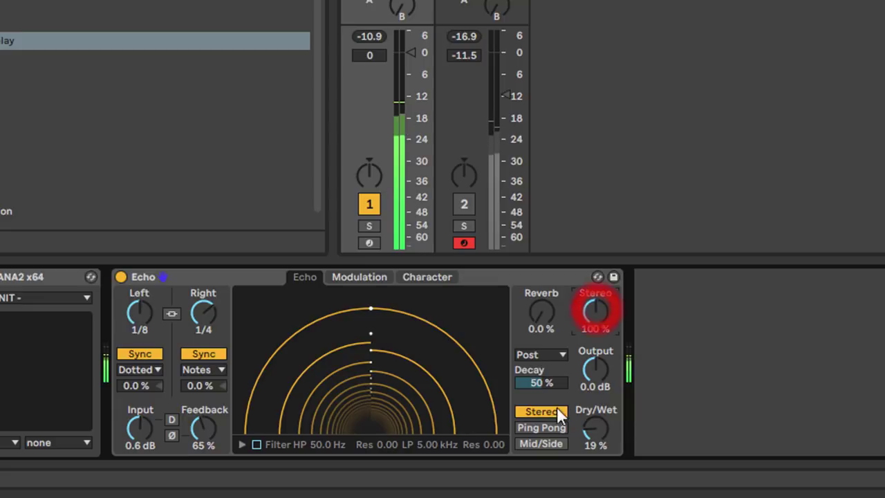
# Reduce Echo's feedback to 51 %, try the Ping Pong channel mode, and switch to Mid/Side
pyautogui.moveTo(203, 428); pyautogui.dragTo(203, 443)
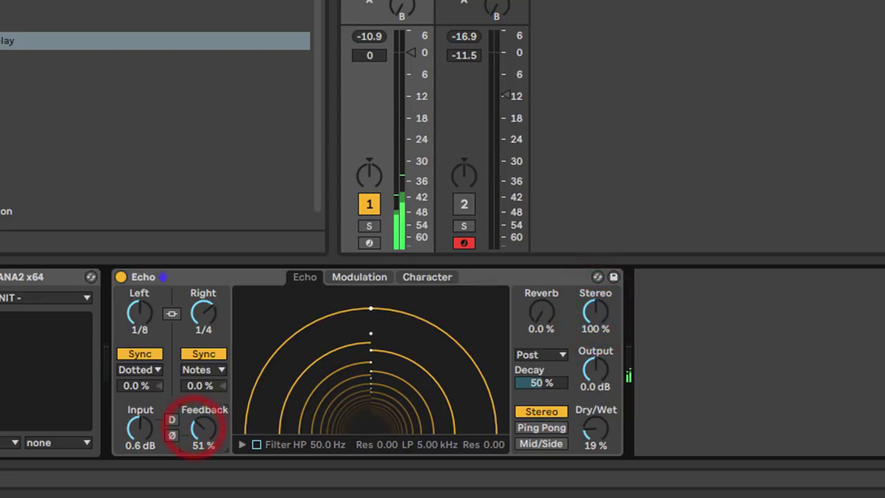
pyautogui.click(546, 427)
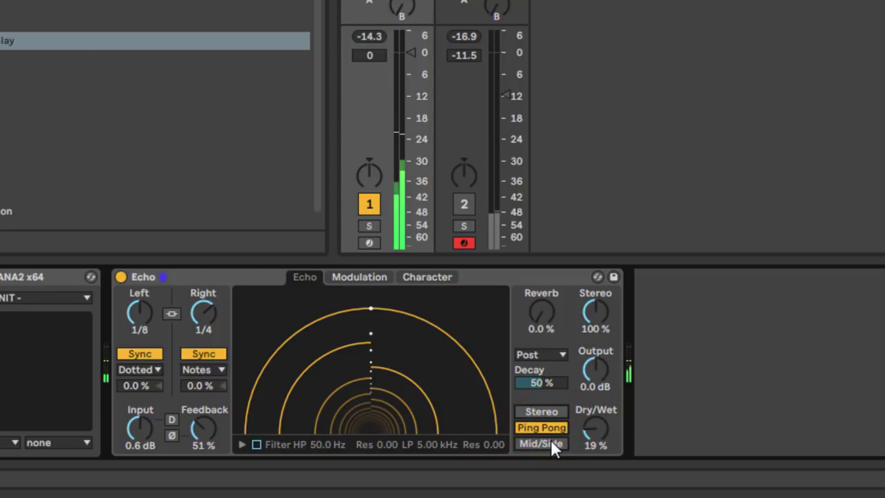
pyautogui.click(551, 442)
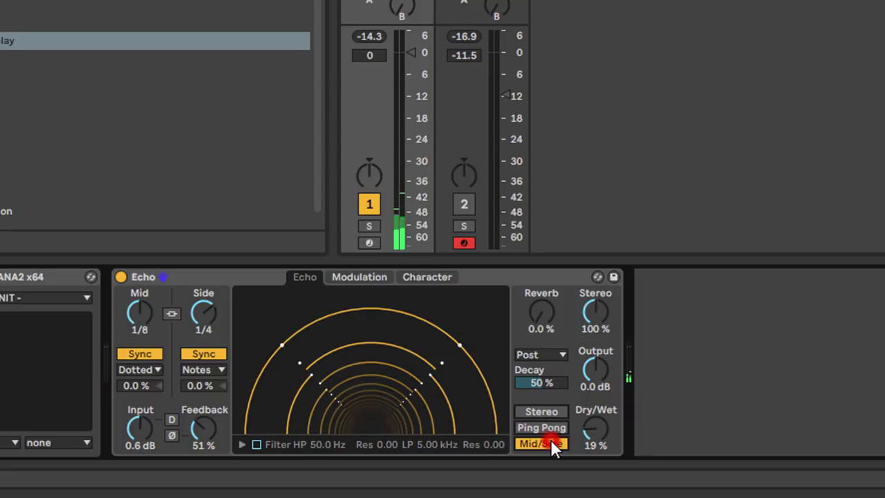
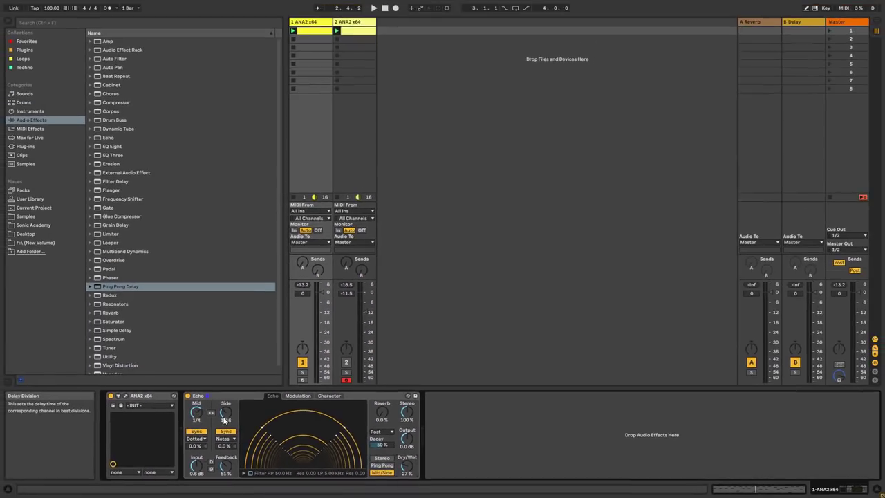
# Look at the MIDI clip's notes, return to the device chain, and play the clip to hear Echo
pyautogui.click(770, 486)
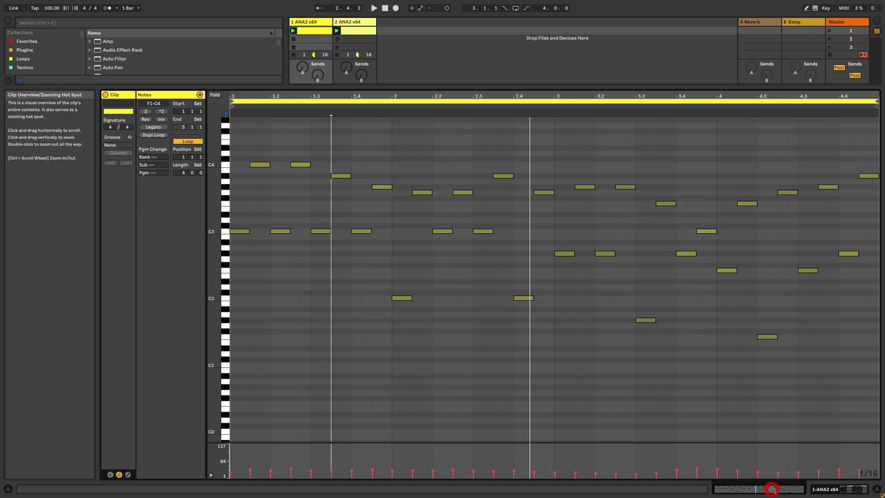
pyautogui.click(860, 490)
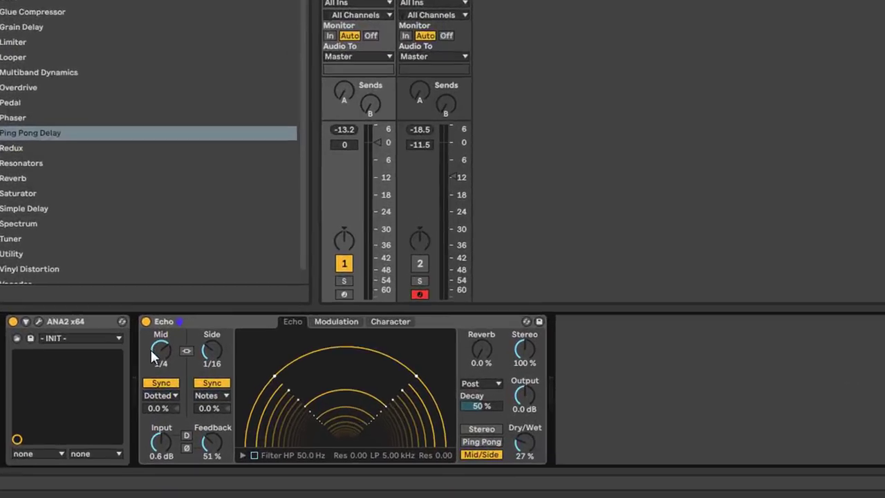
pyautogui.press('space')
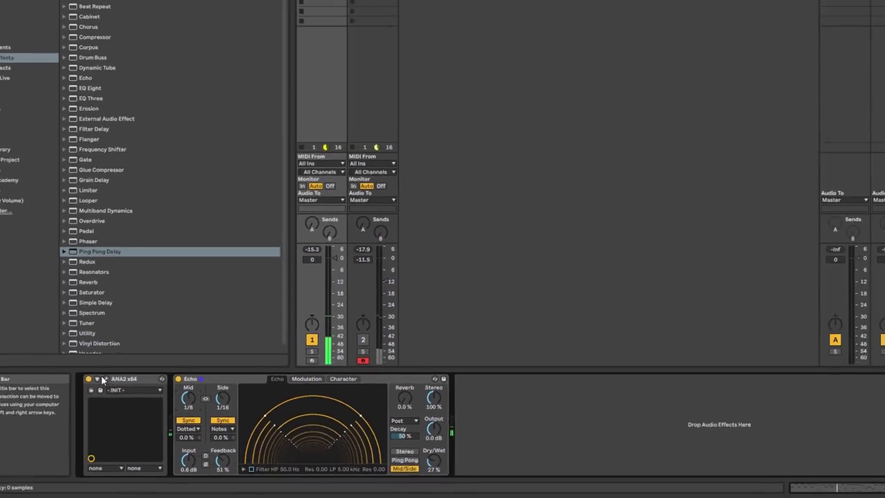
# Open the ANA2 synth and raise the number of voices on its wavetable oscillator
pyautogui.click(101, 380)
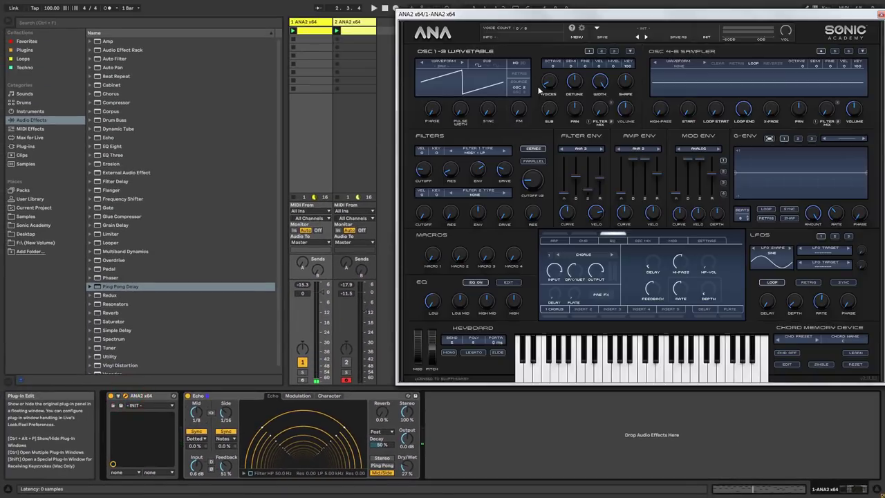
pyautogui.moveTo(550, 87); pyautogui.dragTo(547, 81)
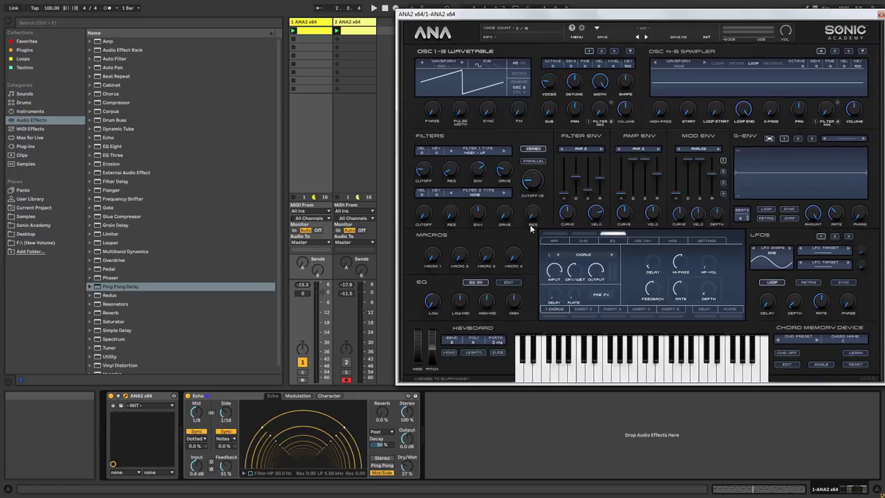
# Widen Echo's stereo to 165 % and set both the mid and side delay times to 1/16
pyautogui.click(224, 412)
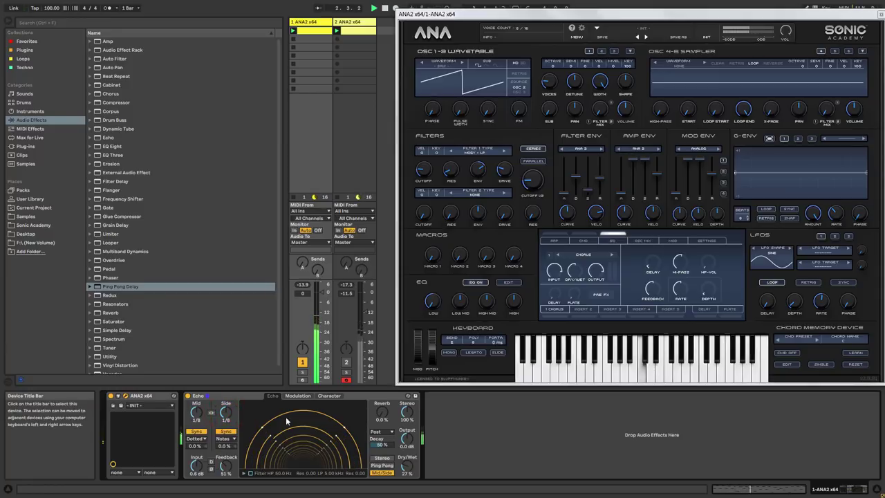
pyautogui.moveTo(407, 412); pyautogui.dragTo(407, 397)
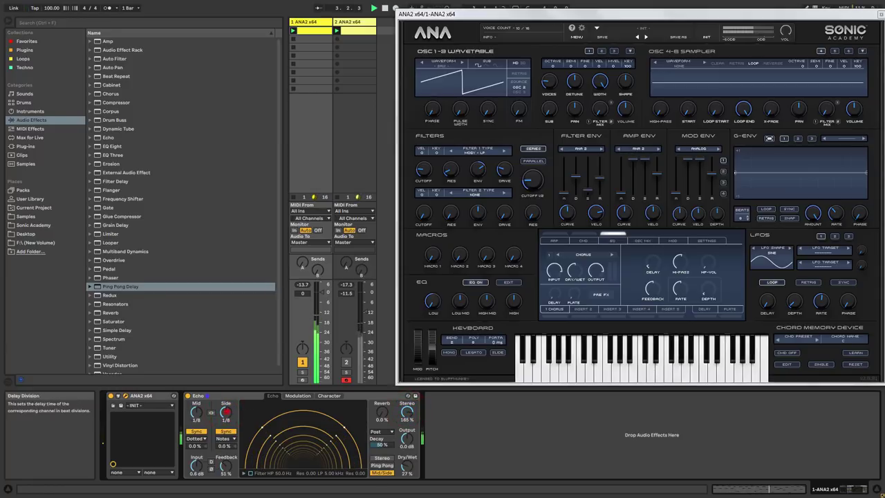
pyautogui.moveTo(225, 412)
pyautogui.mouseDown()
pyautogui.moveTo(225, 423)
pyautogui.moveTo(197, 410)
pyautogui.moveTo(196, 422)
pyautogui.mouseUp()
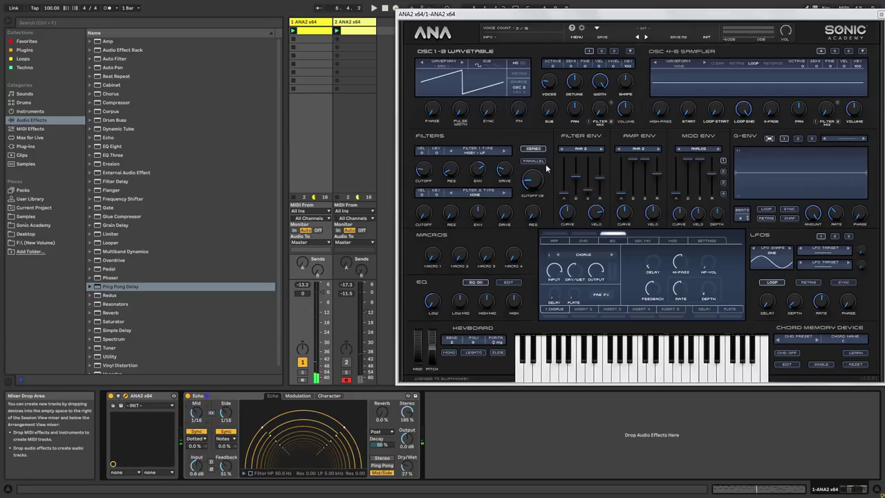
# Lower the ANA2 oscillator's voices, close its window, and set Echo's mid delay to 1/8 and side delay to 1/4
pyautogui.moveTo(548, 94); pyautogui.dragTo(544, 94)
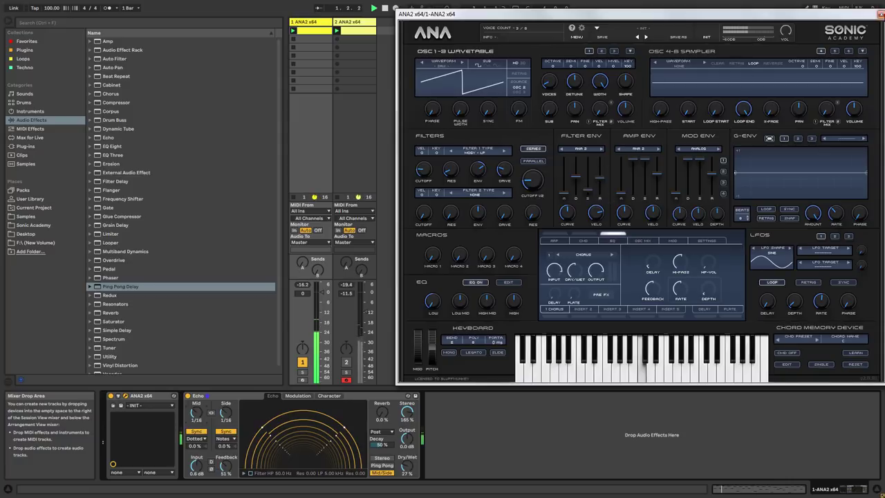
pyautogui.hotkey('ctrl', 'alt', 'p')
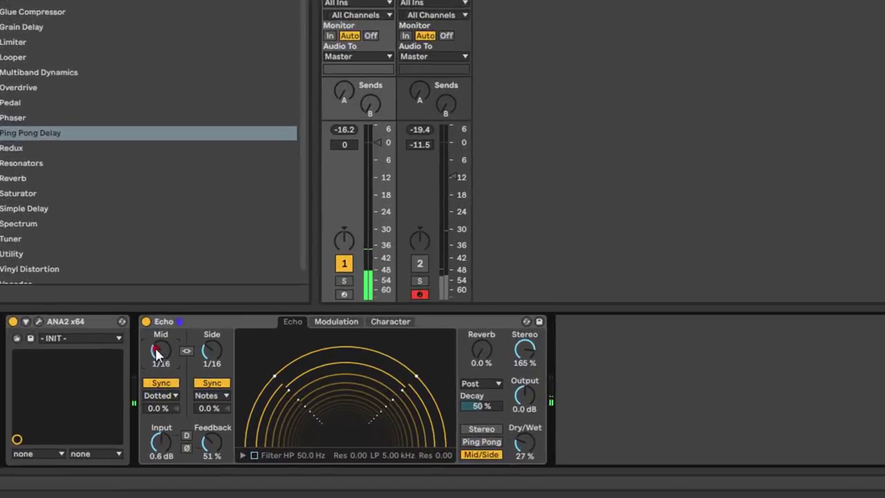
pyautogui.moveTo(196, 413); pyautogui.dragTo(196, 410)
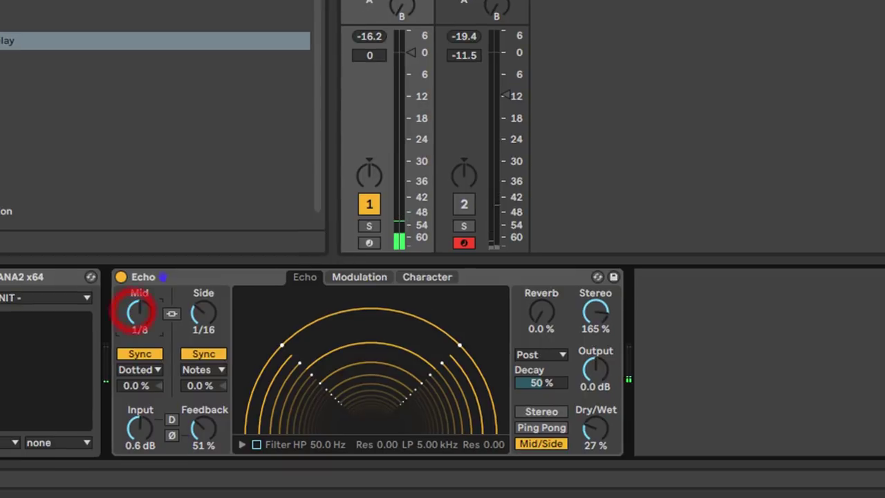
pyautogui.moveTo(184, 317); pyautogui.dragTo(185, 304)
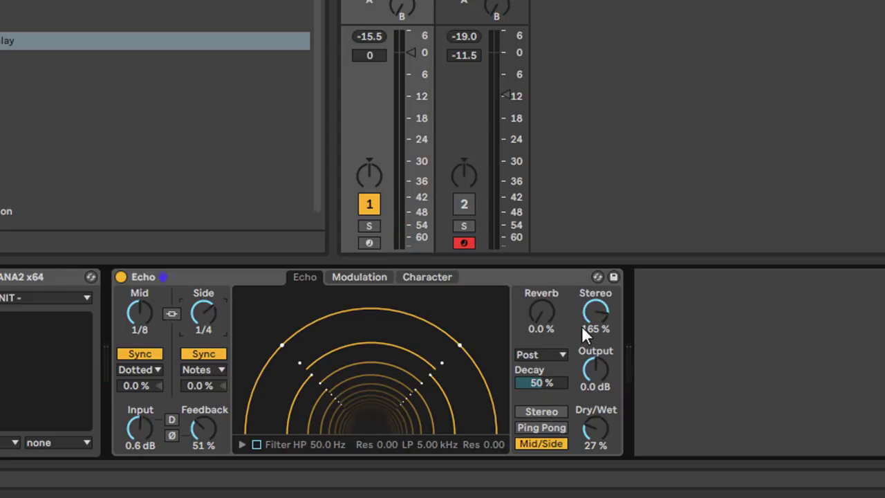
# Try raising Echo's reverb amount, reset it to 0 %, and set the reverb decay to 71 %
pyautogui.moveTo(542, 312); pyautogui.dragTo(542, 263)
pyautogui.press('Delete')
pyautogui.moveTo(539, 382); pyautogui.dragTo(538, 370)
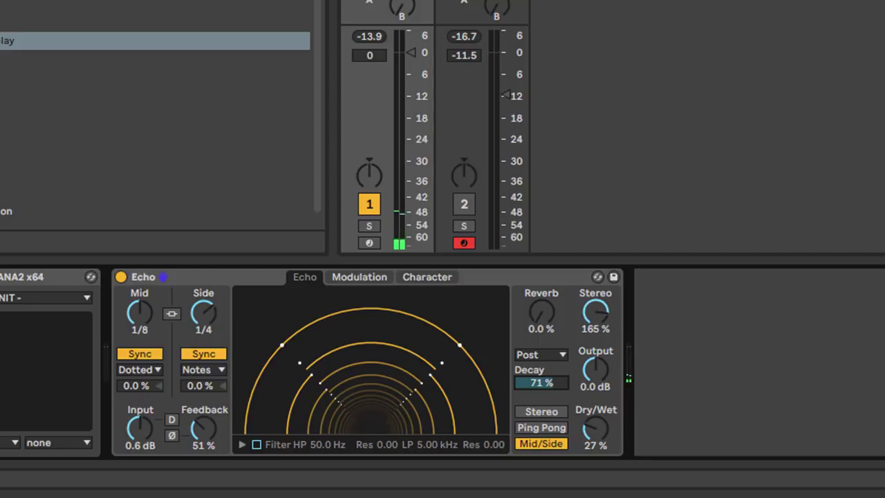
# Switch Echo's reverb placement to Pre with a 74 % decay and raise the reverb amount to 56 %
pyautogui.moveTo(539, 370); pyautogui.dragTo(537, 380)
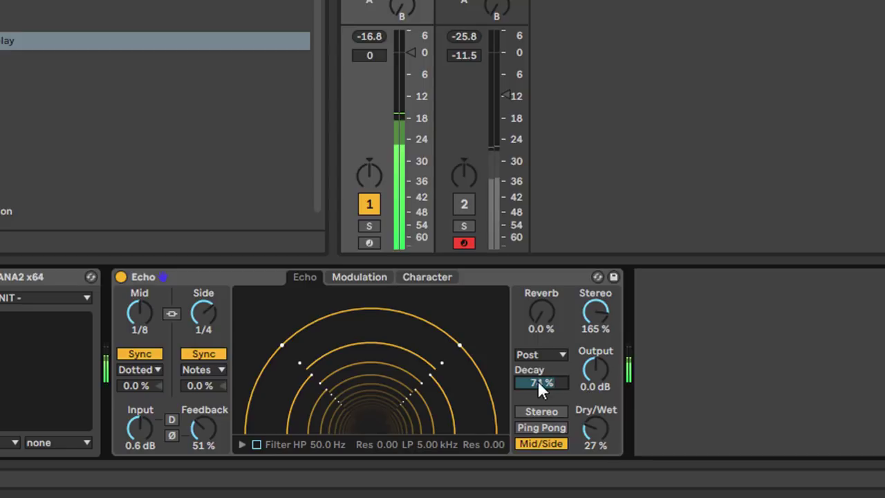
pyautogui.moveTo(547, 326)
pyautogui.mouseDown()
pyautogui.moveTo(543, 304)
pyautogui.moveTo(544, 342)
pyautogui.mouseUp()
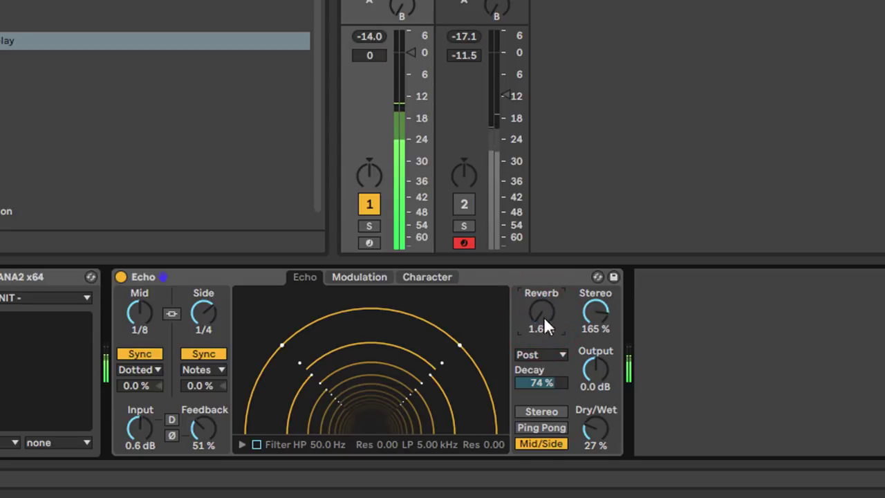
pyautogui.click(556, 354)
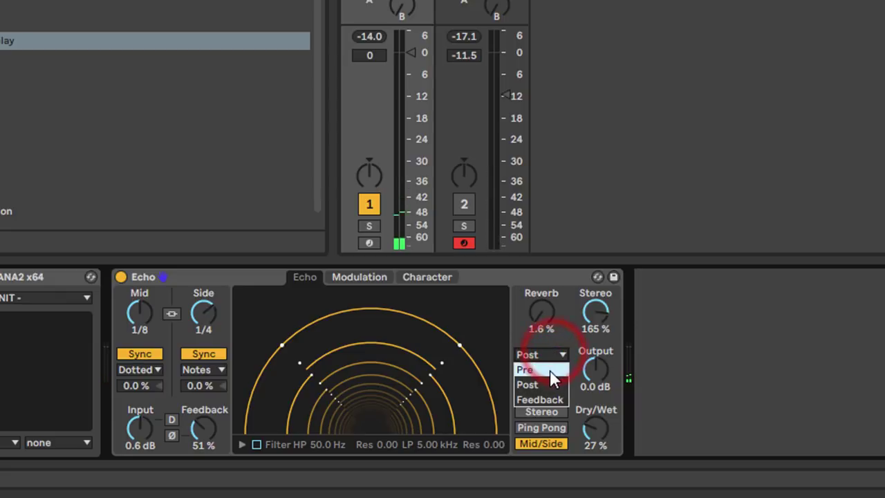
pyautogui.click(549, 369)
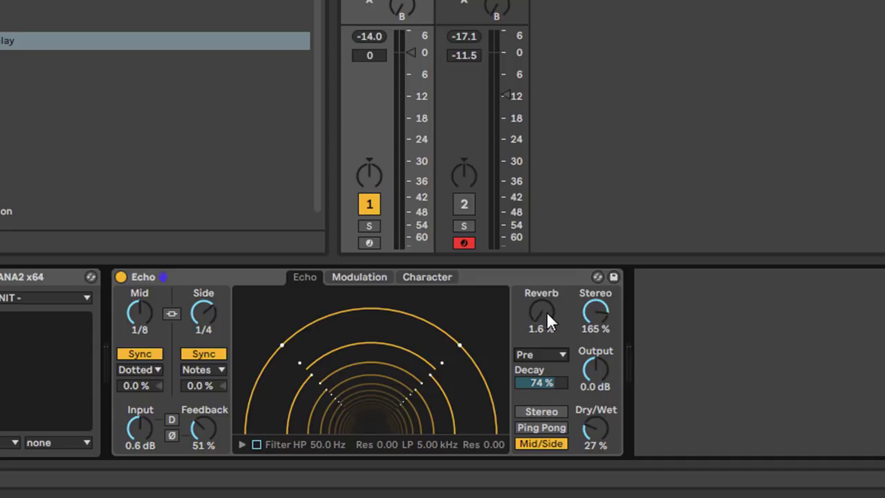
pyautogui.moveTo(545, 315); pyautogui.dragTo(546, 276)
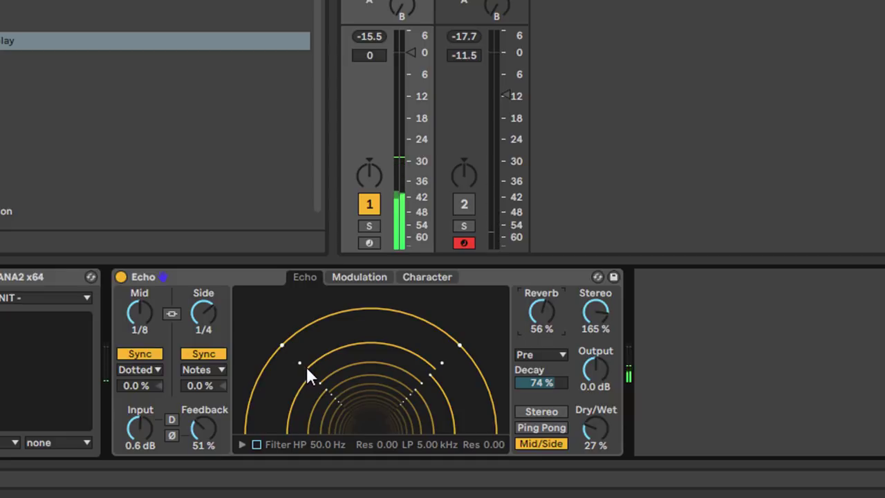
# Compare Echo's reverb in the Post and Pre placements, raising the amount to 60 % and 62 %, and end on Post
pyautogui.click(527, 354)
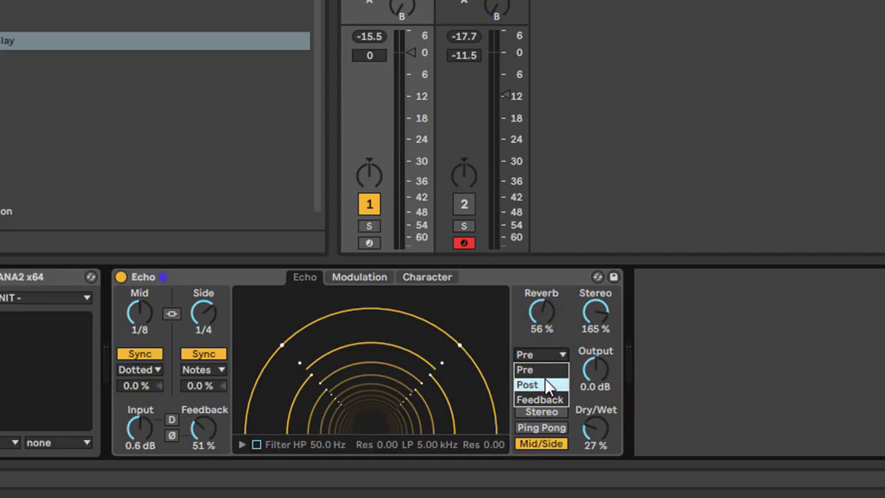
pyautogui.click(546, 384)
pyautogui.moveTo(541, 313); pyautogui.dragTo(541, 304)
pyautogui.click(546, 353)
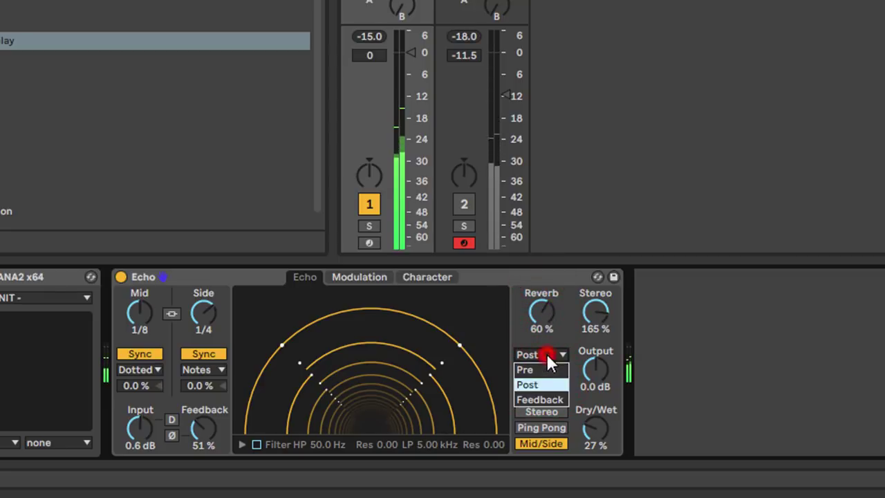
pyautogui.click(538, 371)
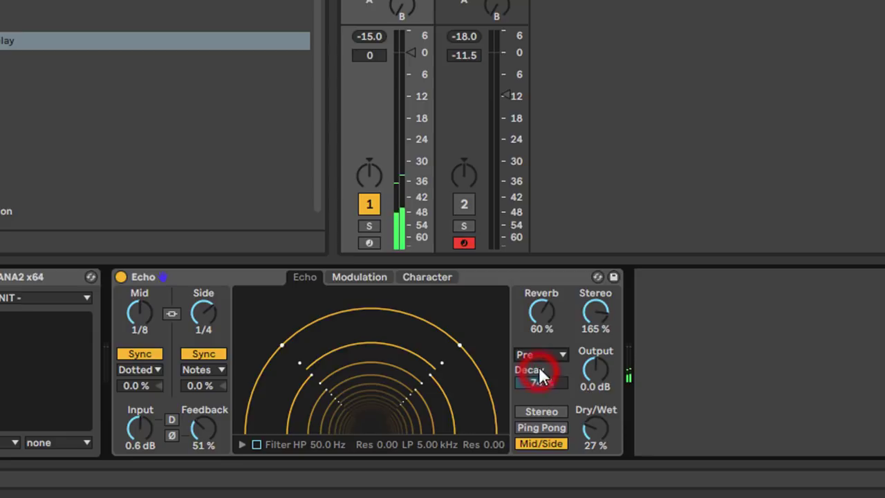
pyautogui.moveTo(547, 317); pyautogui.dragTo(547, 315)
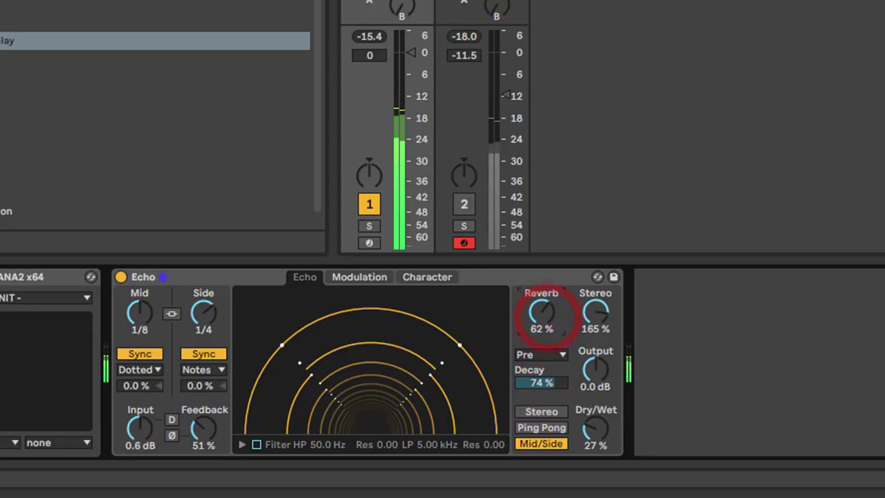
pyautogui.click(555, 354)
pyautogui.click(547, 385)
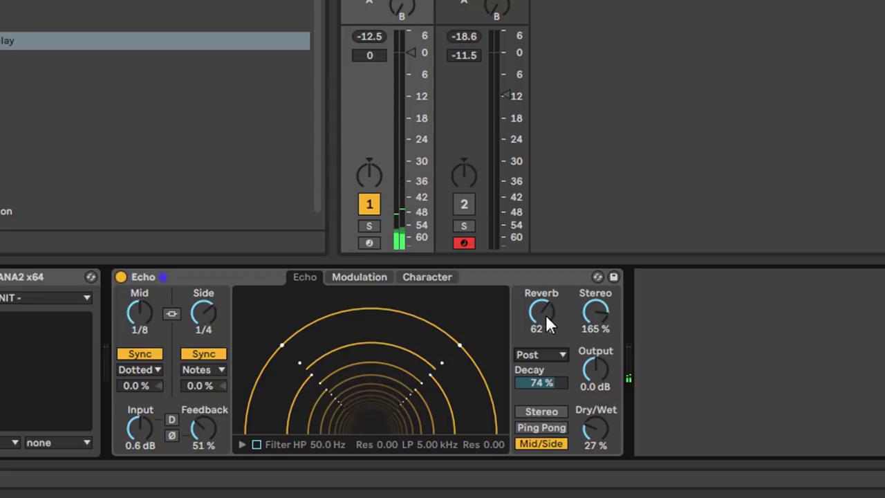
# Place Echo's reverb in the Feedback path, raising its amount to 78 % and lowering its decay to 40 %
pyautogui.click(547, 352)
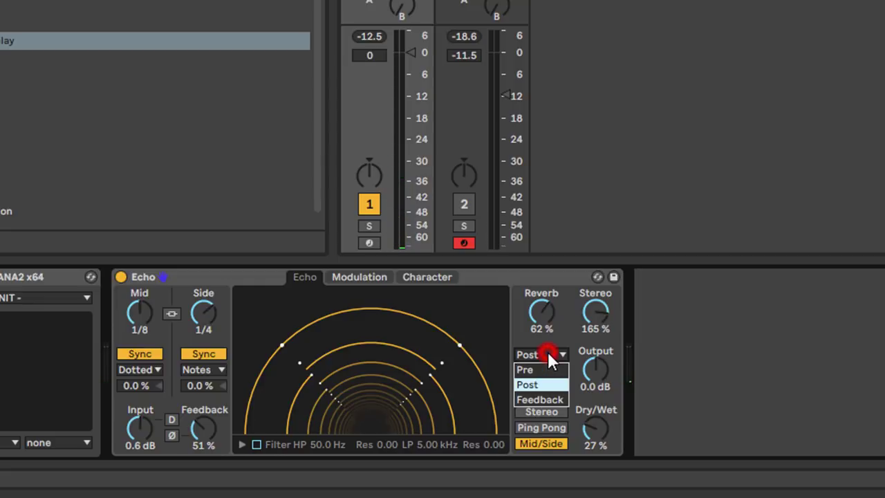
pyautogui.click(546, 399)
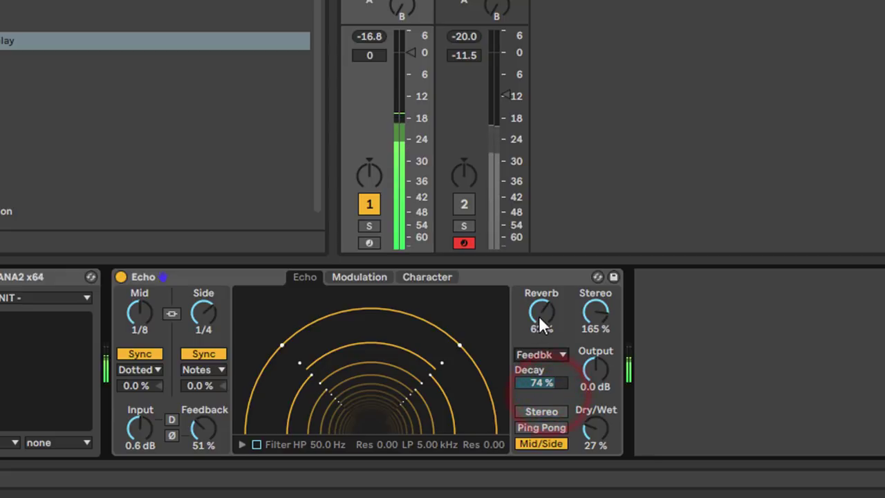
pyautogui.moveTo(538, 315); pyautogui.dragTo(539, 301)
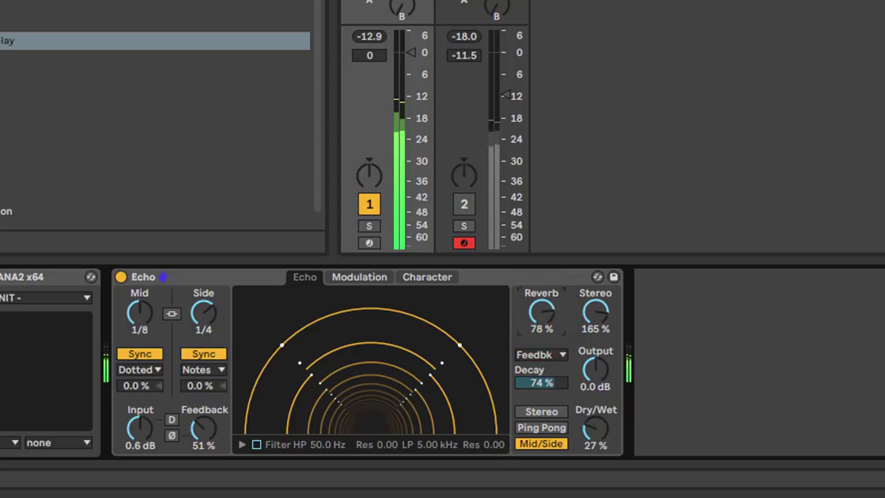
pyautogui.moveTo(540, 382); pyautogui.dragTo(540, 397)
# Reset Echo's reverb amount to 0 % and lower its decay to 5.5 %, keeping the Feedback placement
pyautogui.doubleClick(546, 313)
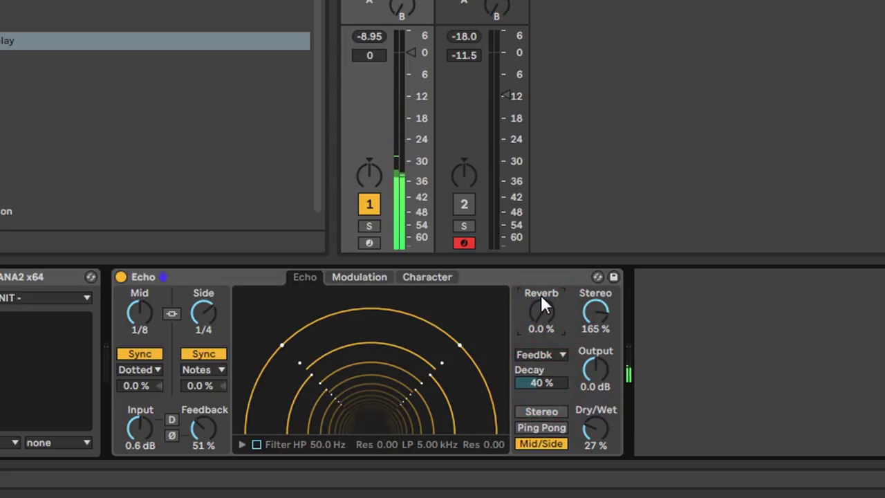
pyautogui.moveTo(545, 305); pyautogui.dragTo(545, 298)
pyautogui.click(562, 354)
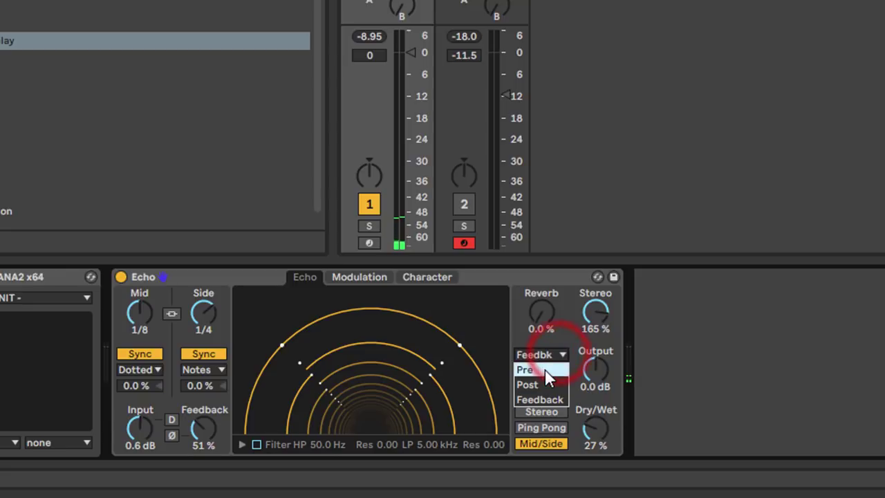
pyautogui.click(542, 398)
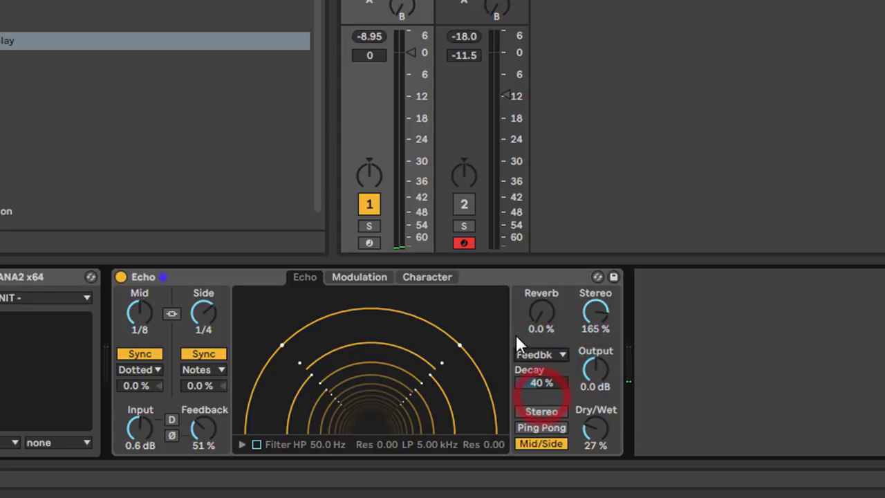
pyautogui.moveTo(534, 380)
pyautogui.mouseDown()
pyautogui.moveTo(543, 378)
pyautogui.moveTo(529, 378)
pyautogui.mouseUp()
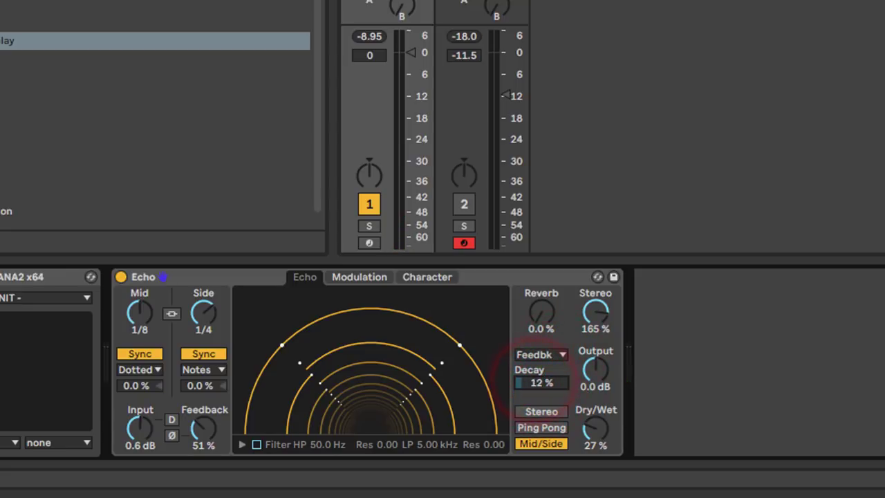
# Place Echo's reverb at Post and try amounts of 76 % and 37 % with decays of 100 % and 79 %
pyautogui.click(542, 357)
pyautogui.click(546, 382)
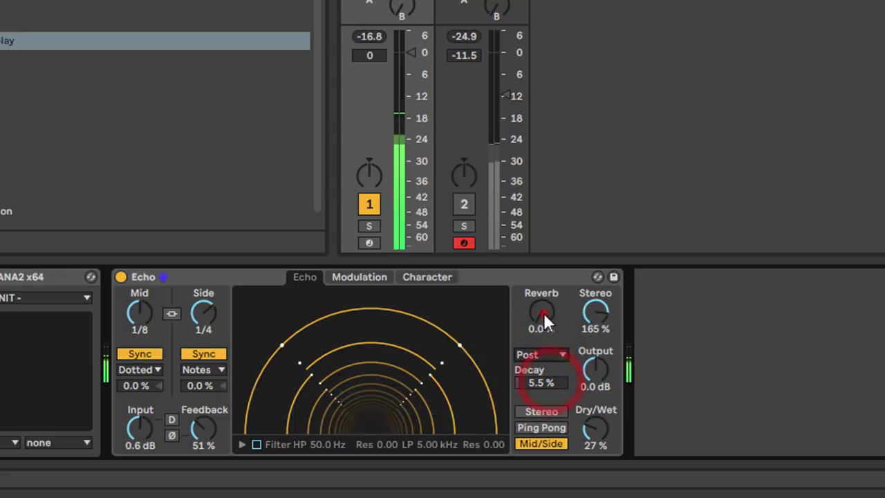
pyautogui.moveTo(543, 312); pyautogui.dragTo(544, 263)
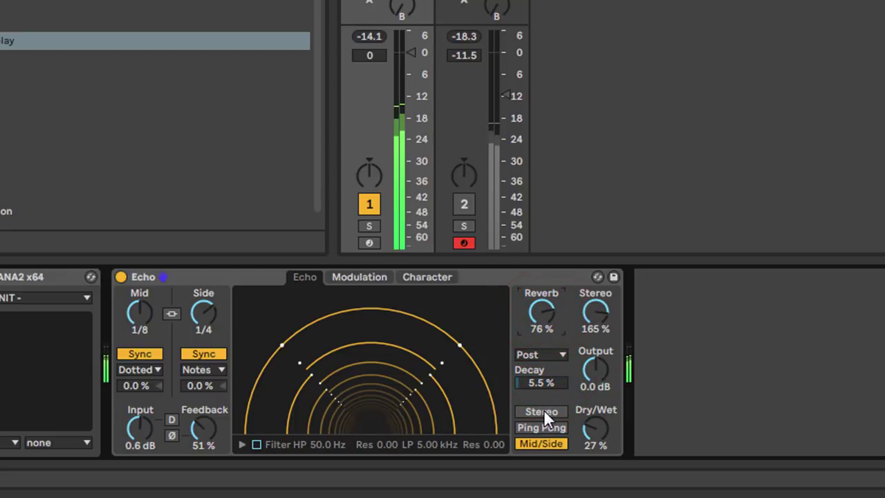
pyautogui.moveTo(540, 383); pyautogui.dragTo(540, 304)
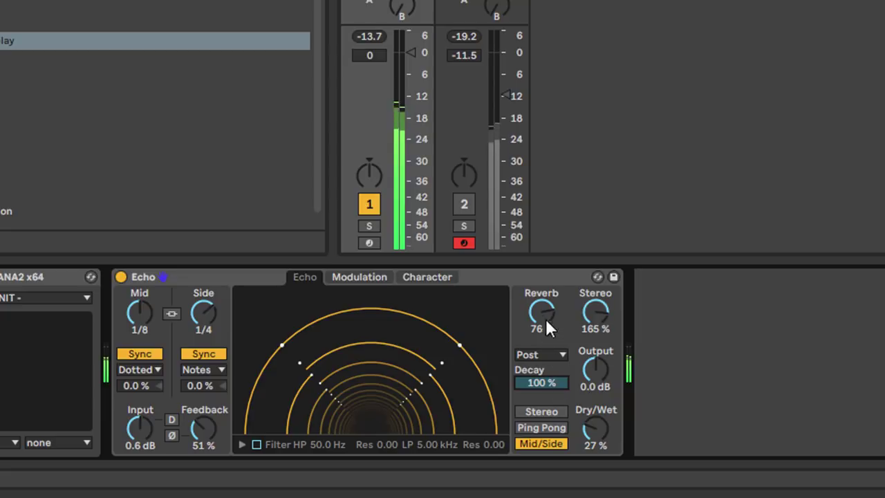
pyautogui.moveTo(545, 318)
pyautogui.mouseDown()
pyautogui.moveTo(545, 349)
pyautogui.moveTo(544, 312)
pyautogui.mouseUp()
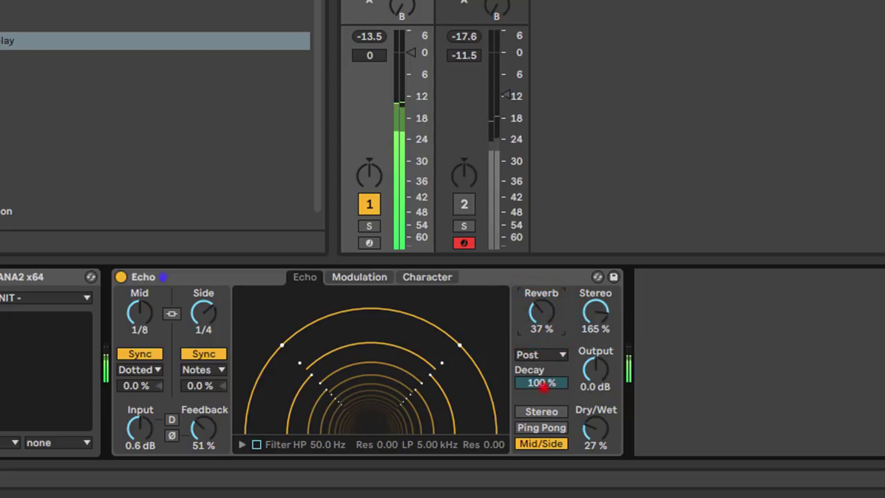
pyautogui.moveTo(542, 386); pyautogui.dragTo(541, 418)
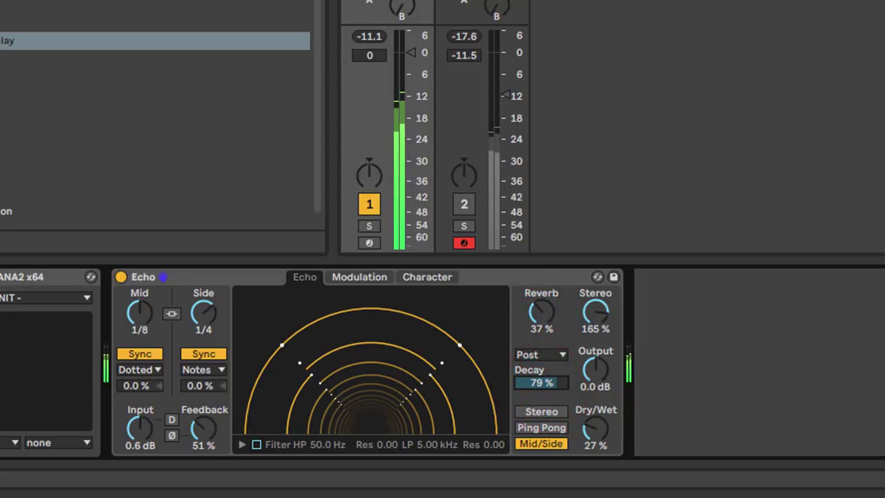
# Try Echo's reverb in the Feedback placement with its amount raised to 81 %
pyautogui.click(550, 351)
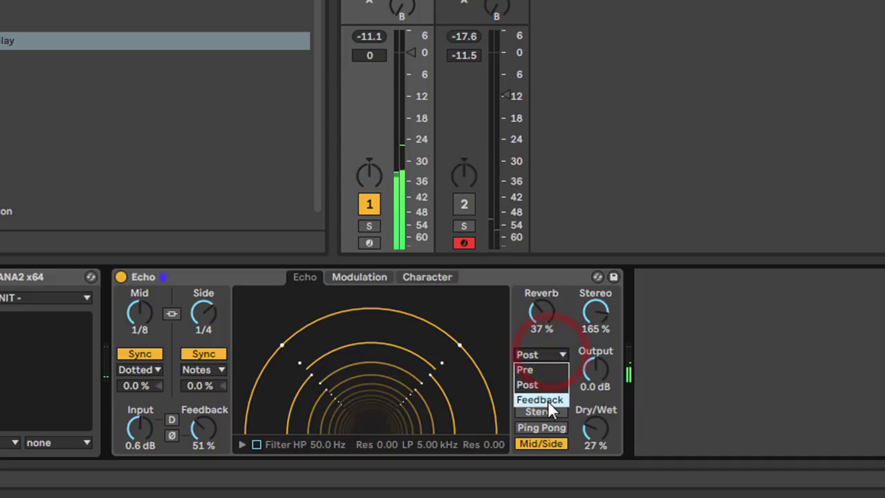
pyautogui.click(548, 401)
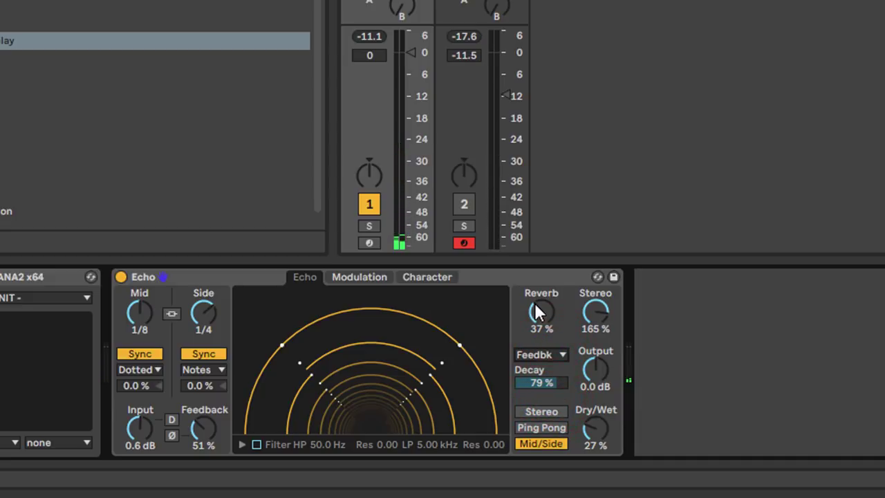
pyautogui.moveTo(550, 317); pyautogui.dragTo(550, 286)
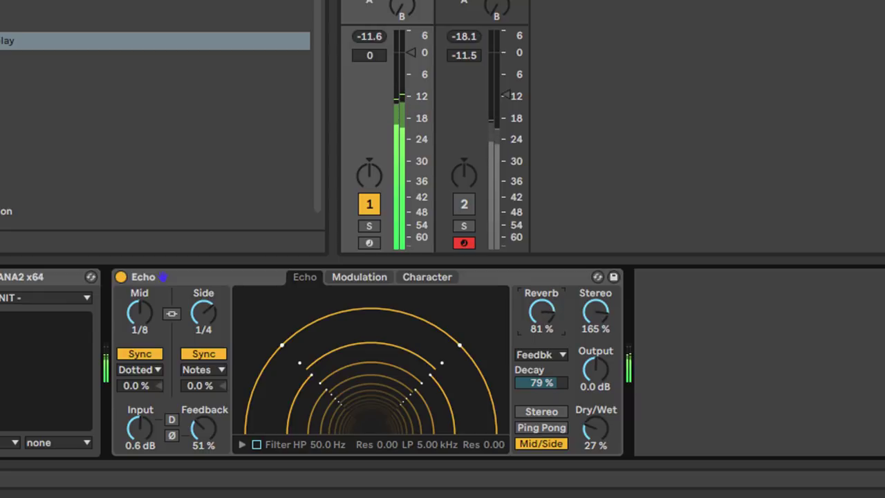
# Reset both the decay and the amount of Echo's reverb to 0 %
pyautogui.click(535, 383)
pyautogui.press('Delete')
pyautogui.click(545, 312)
pyautogui.press('Delete')
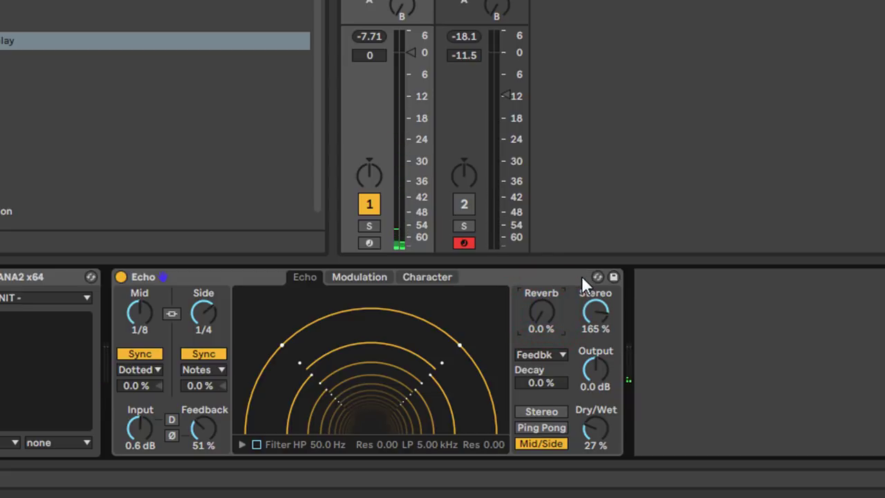
# Return Echo's reverb placement to Post and set its decay to 16 % and its amount to 60 %
pyautogui.click(545, 351)
pyautogui.click(548, 376)
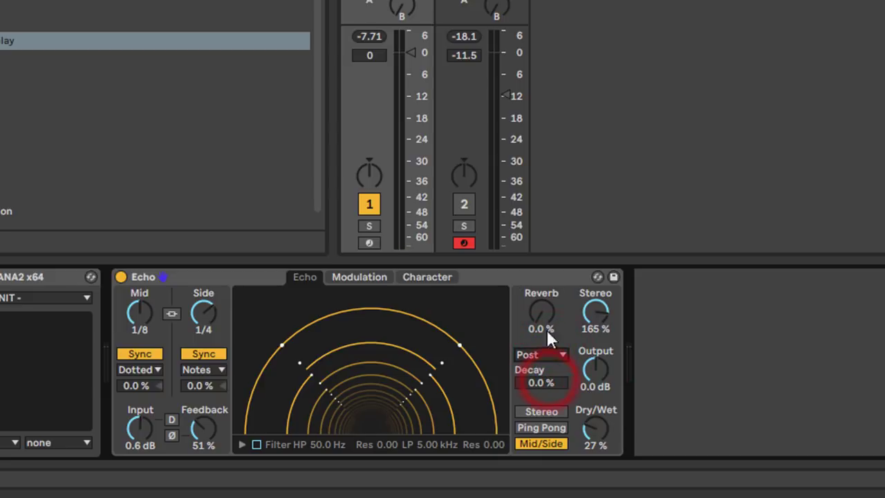
pyautogui.moveTo(546, 383); pyautogui.dragTo(546, 366)
pyautogui.moveTo(542, 312); pyautogui.dragTo(542, 255)
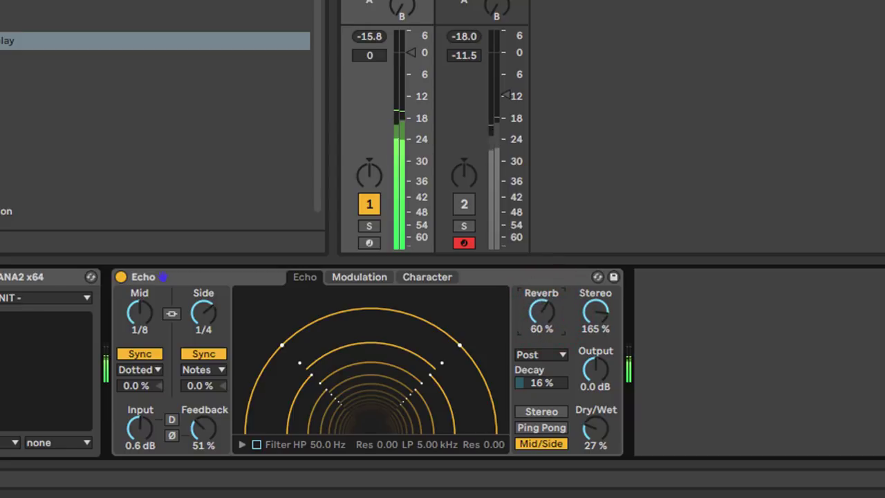
# Adjust Echo's reverb to a 65 % decay and a 43 % amount
pyautogui.moveTo(539, 383); pyautogui.dragTo(539, 357)
pyautogui.moveTo(541, 312); pyautogui.dragTo(541, 297)
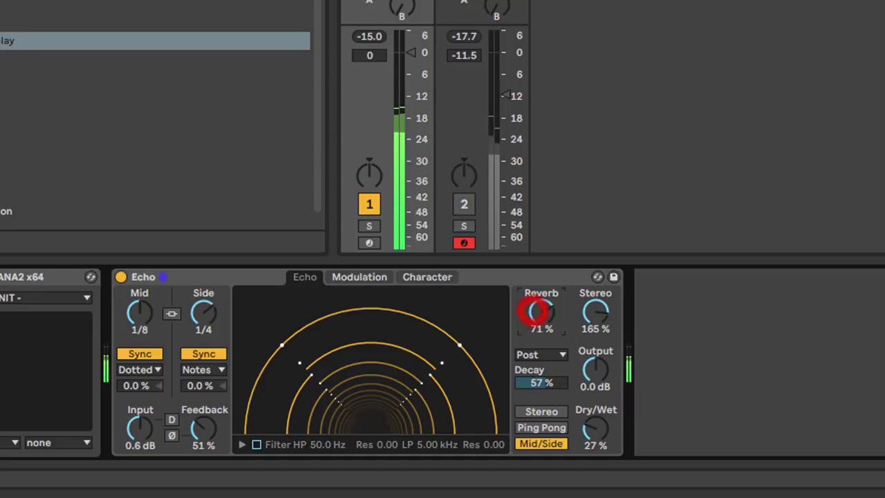
pyautogui.moveTo(537, 382); pyautogui.dragTo(538, 377)
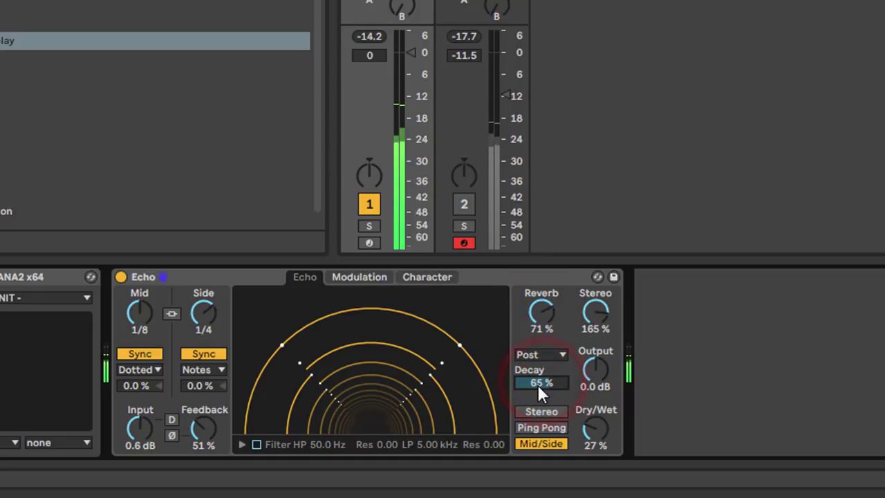
pyautogui.moveTo(542, 312); pyautogui.dragTo(541, 351)
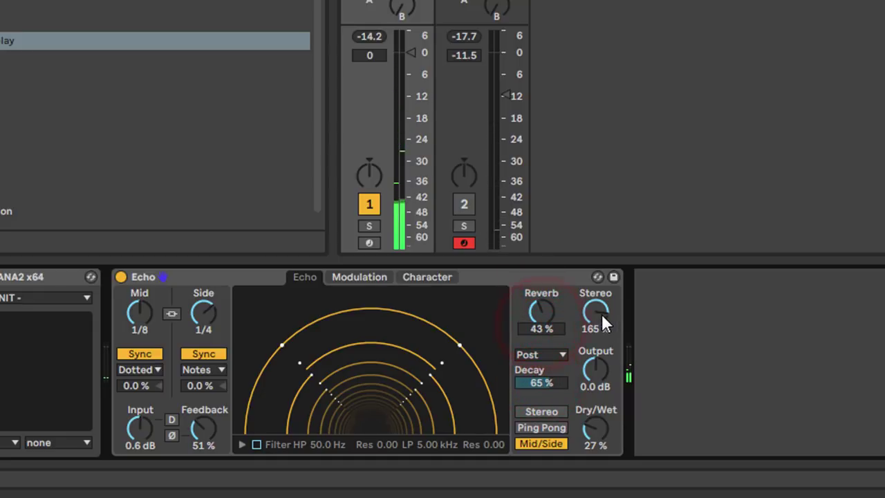
# Set Echo's stereo width to 102 %, output to 0.8 dB, and dry/wet to 41 %
pyautogui.moveTo(598, 313); pyautogui.dragTo(598, 375)
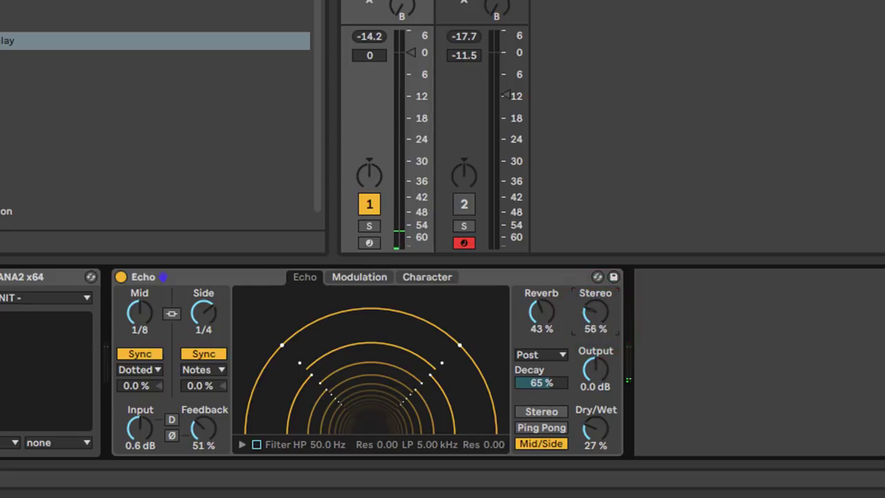
pyautogui.click(597, 374)
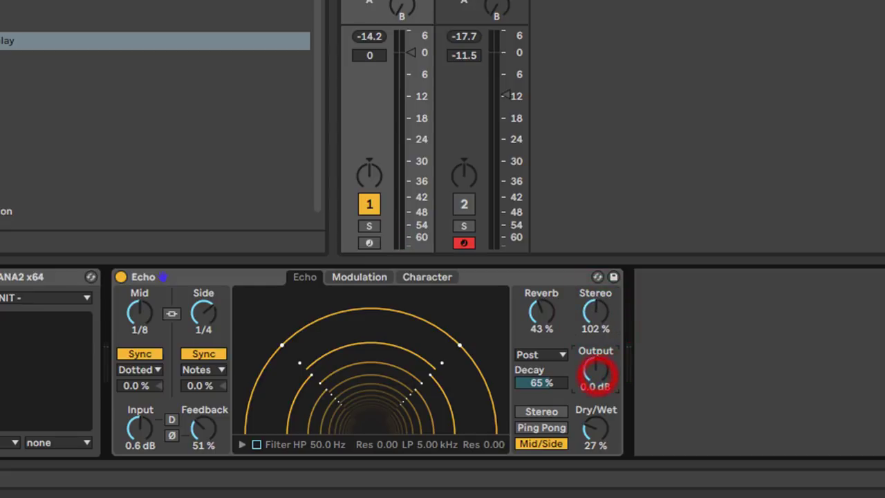
pyautogui.moveTo(597, 374)
pyautogui.mouseDown()
pyautogui.moveTo(597, 349)
pyautogui.moveTo(600, 381)
pyautogui.moveTo(599, 359)
pyautogui.mouseUp()
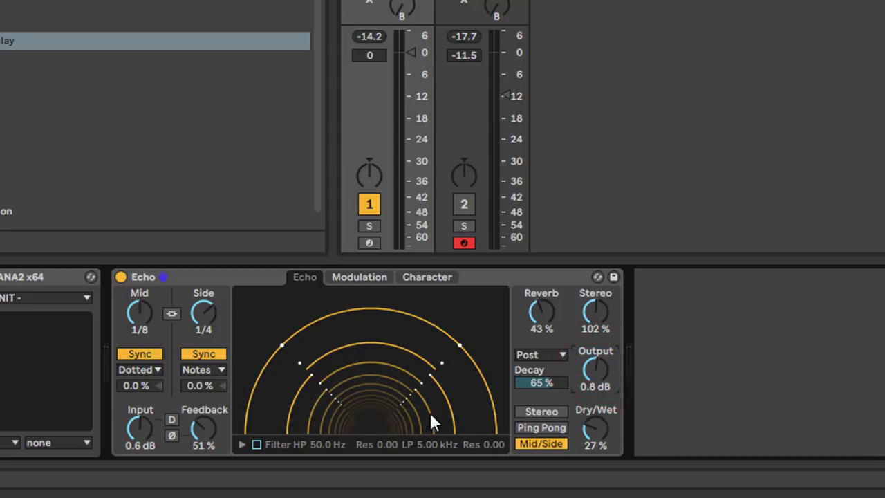
pyautogui.moveTo(597, 430); pyautogui.dragTo(597, 381)
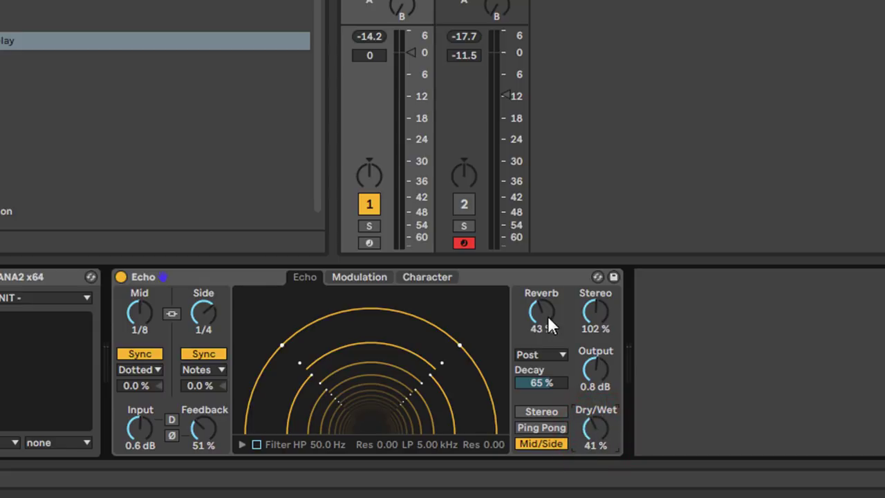
# Reset Echo's reverb amount to 0 %, decay to 50 %, and output to 0 dB, and adjust dry/wet to 41 % during playback
pyautogui.moveTo(595, 429); pyautogui.dragTo(595, 421)
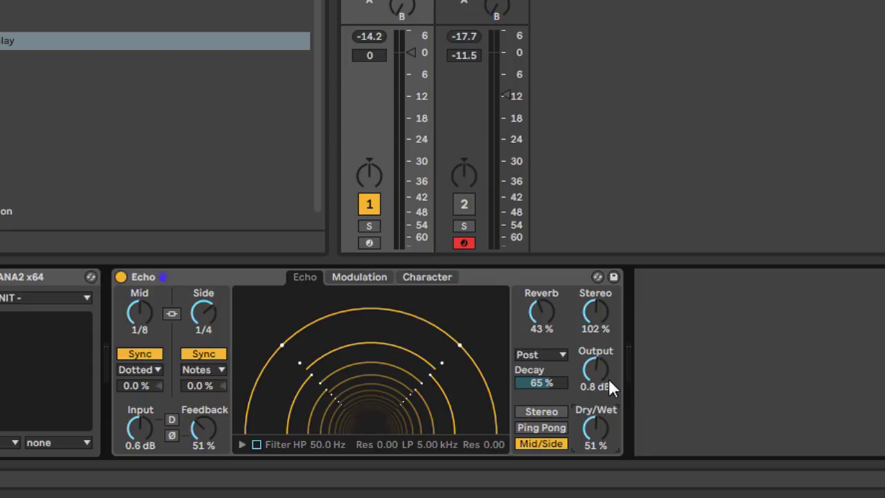
pyautogui.moveTo(539, 315); pyautogui.dragTo(542, 351)
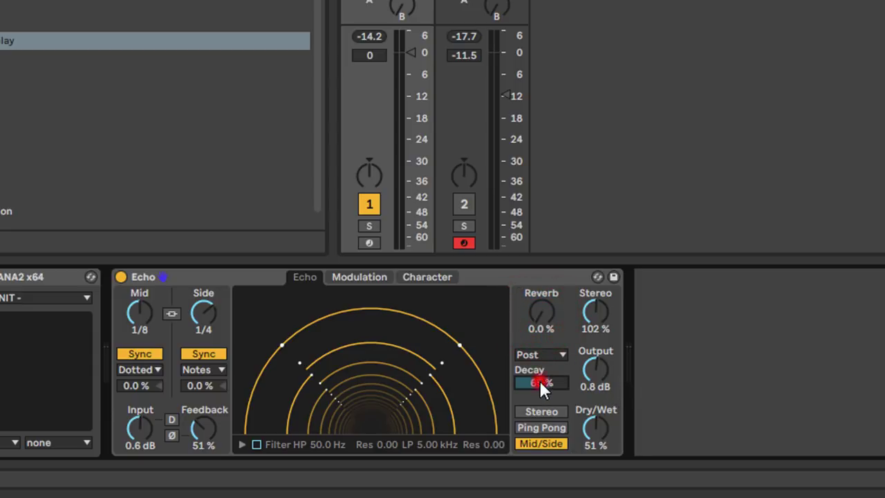
pyautogui.moveTo(540, 382); pyautogui.dragTo(550, 374)
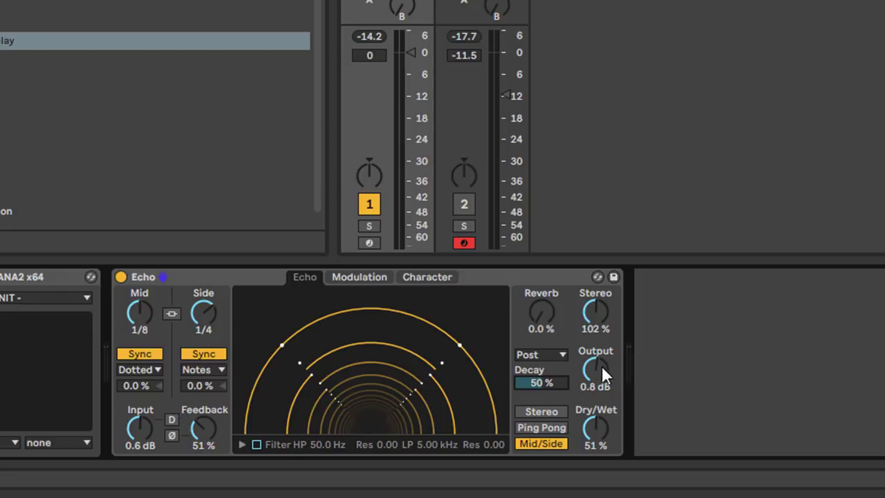
pyautogui.moveTo(597, 369); pyautogui.dragTo(596, 372)
pyautogui.press('space')
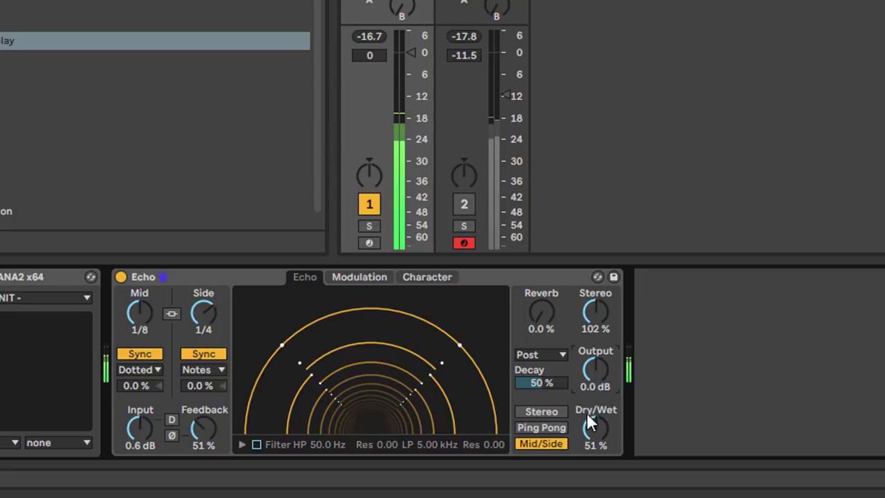
pyautogui.moveTo(590, 428); pyautogui.dragTo(579, 425)
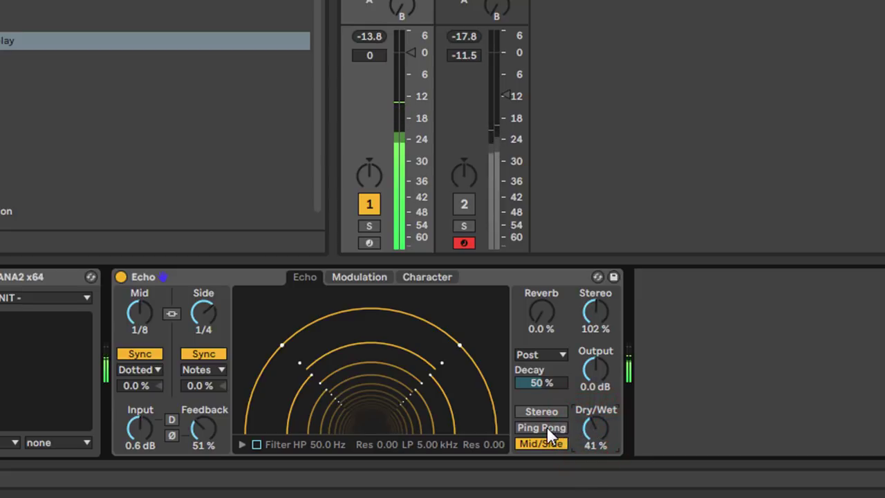
# Switch Echo to Ping Pong mode, with stereo width at 73 % and dry/wet at 40 %
pyautogui.click(546, 427)
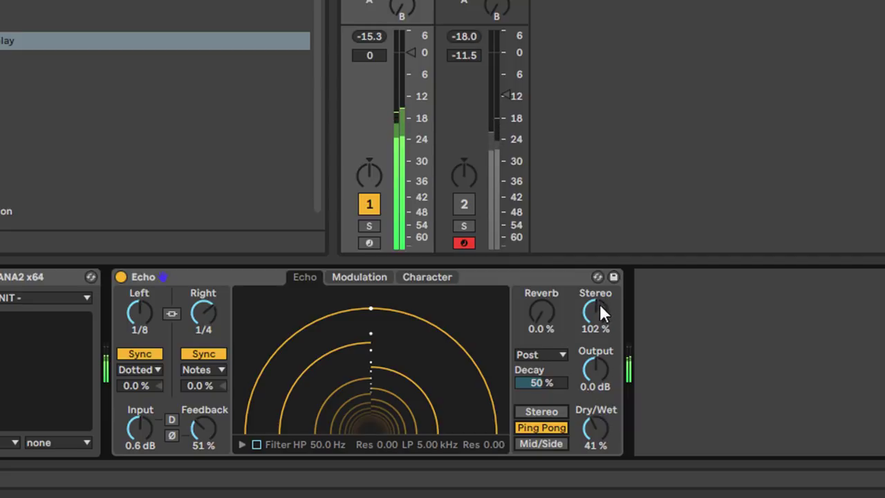
pyautogui.moveTo(600, 305); pyautogui.dragTo(597, 309)
pyautogui.moveTo(591, 422); pyautogui.dragTo(592, 420)
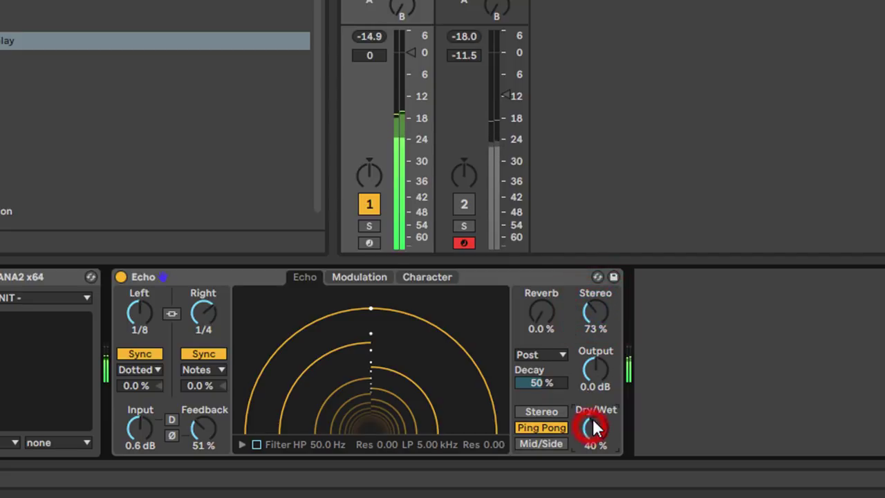
# Drive Echo's input gain up to 21 dB and compensate by lowering its output to -13 dB
pyautogui.click(138, 435)
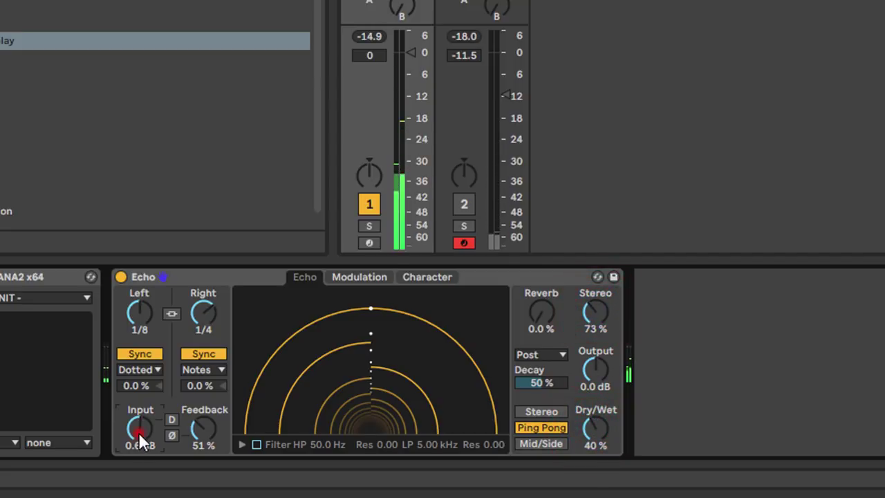
pyautogui.moveTo(140, 435); pyautogui.dragTo(140, 409)
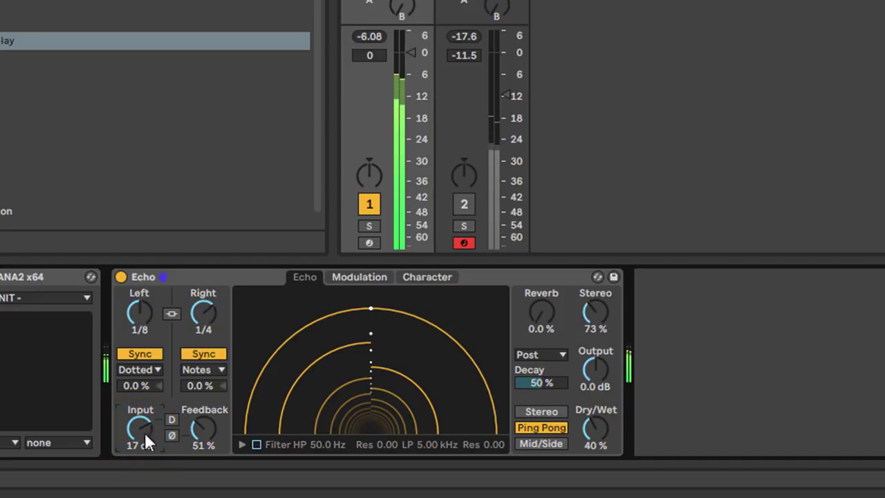
pyautogui.moveTo(595, 370); pyautogui.dragTo(595, 385)
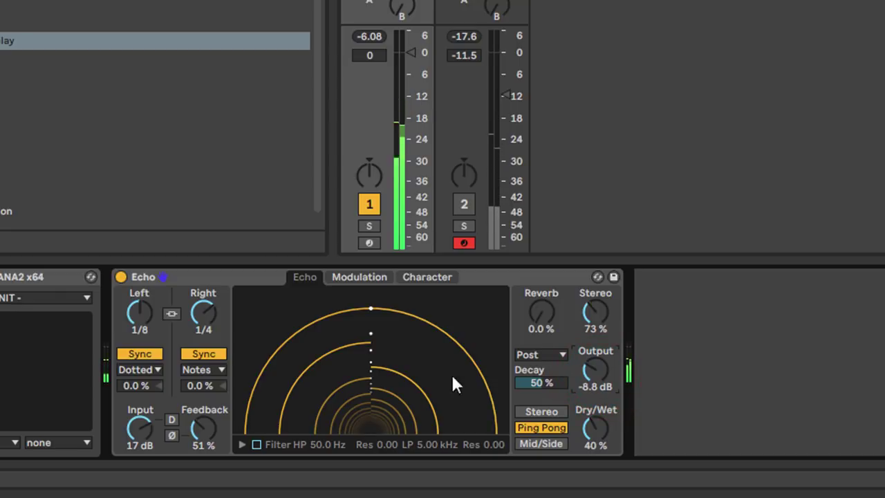
pyautogui.moveTo(142, 426); pyautogui.dragTo(143, 421)
pyautogui.moveTo(596, 371); pyautogui.dragTo(595, 377)
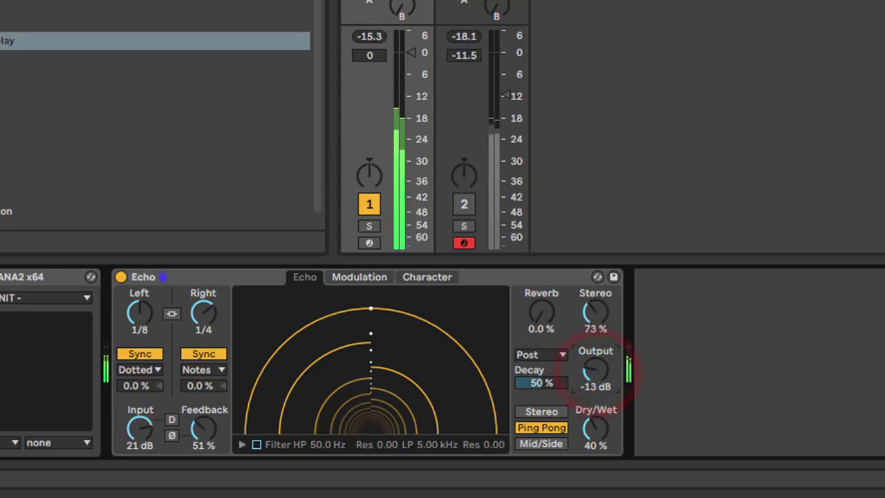
# Enable Echo's input distortion (D) with input at 27 dB, output at -18 dB, and dry/wet at 44 %
pyautogui.click(171, 419)
pyautogui.moveTo(139, 428); pyautogui.dragTo(139, 416)
pyautogui.moveTo(594, 370); pyautogui.dragTo(594, 384)
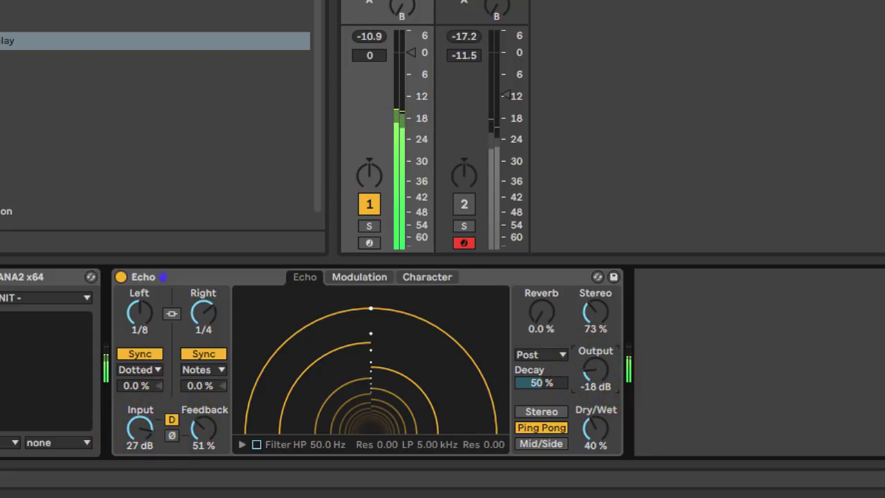
pyautogui.moveTo(592, 419); pyautogui.dragTo(590, 414)
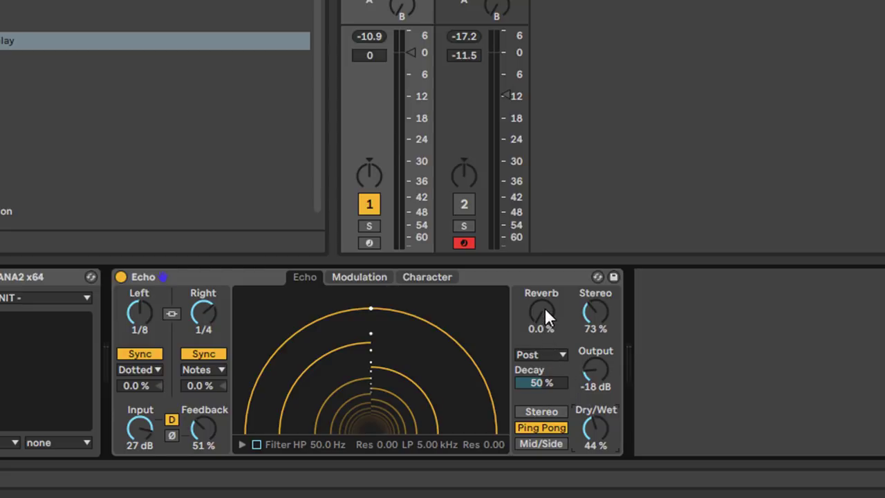
# Add Echo reverb with 66 % decay and 45 % amount, and adjust input to 23 dB, output to -19 dB, and dry/wet to 45 %
pyautogui.moveTo(543, 381); pyautogui.dragTo(545, 380)
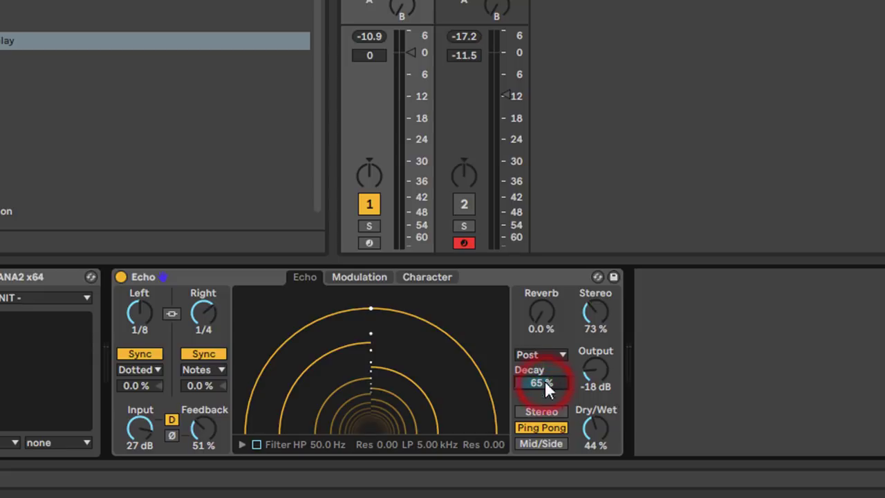
pyautogui.moveTo(541, 313); pyautogui.dragTo(539, 304)
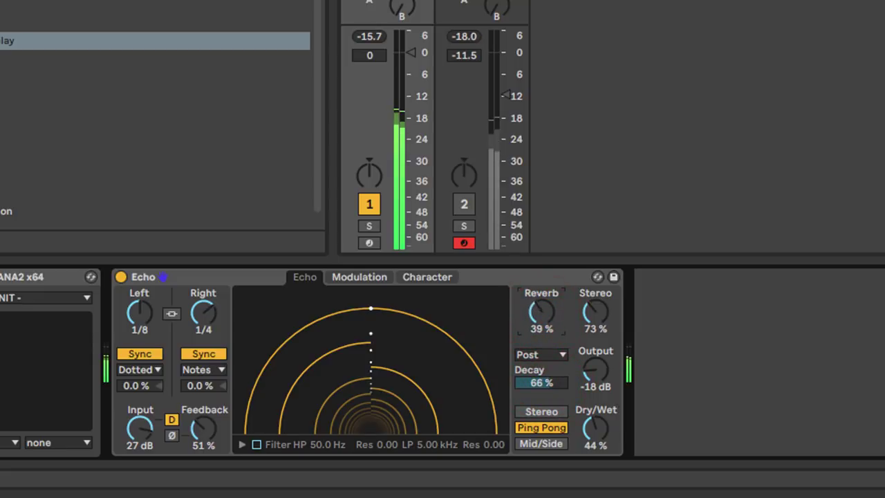
pyautogui.moveTo(601, 428); pyautogui.dragTo(600, 432)
pyautogui.moveTo(140, 429); pyautogui.dragTo(140, 421)
pyautogui.moveTo(591, 368); pyautogui.dragTo(591, 369)
pyautogui.moveTo(132, 432); pyautogui.dragTo(132, 442)
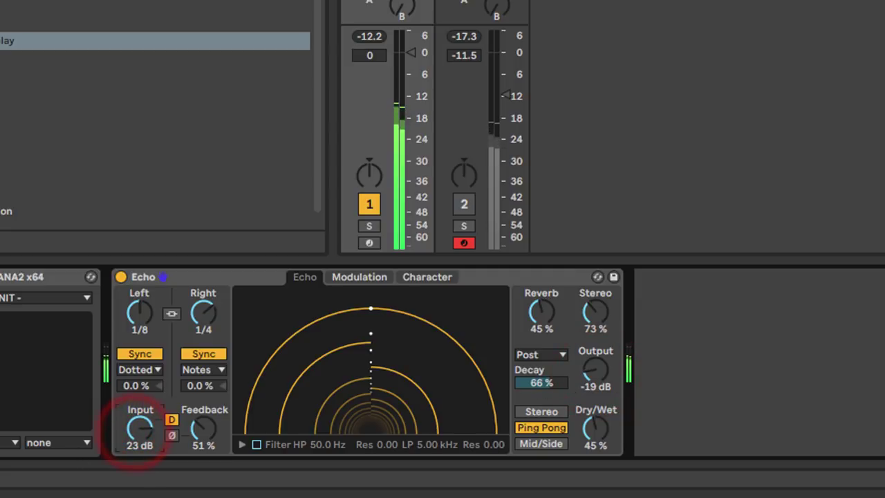
# Turn off Echo's input distortion and reset reverb to 0 %, decay to 50 %, input and output to 0 dB, and stereo width to 100 %
pyautogui.moveTo(533, 318); pyautogui.dragTo(533, 332)
pyautogui.doubleClick(138, 429)
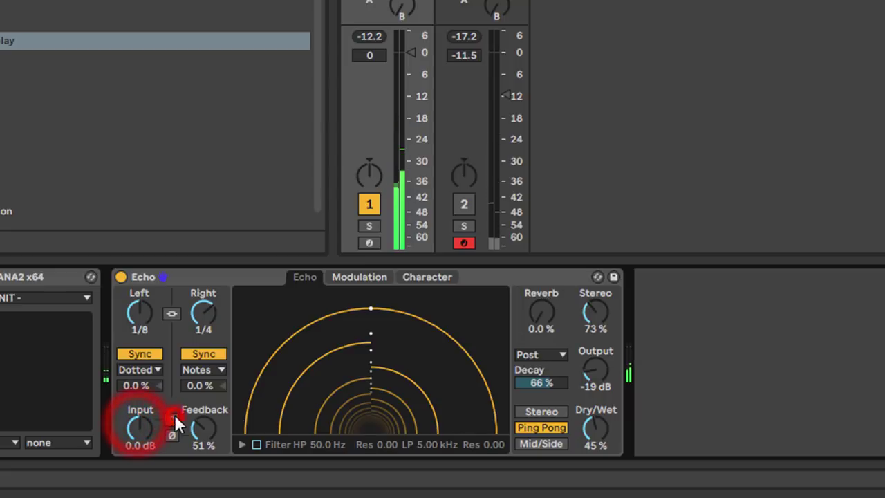
pyautogui.click(171, 419)
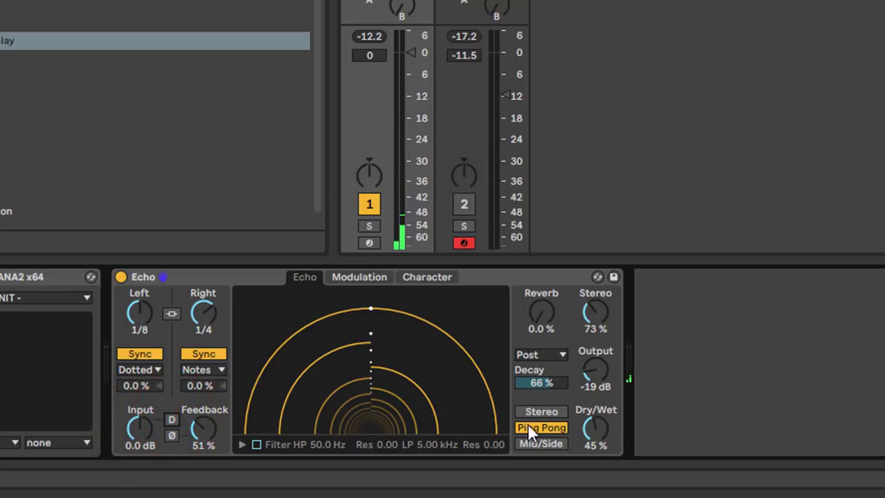
pyautogui.doubleClick(541, 382)
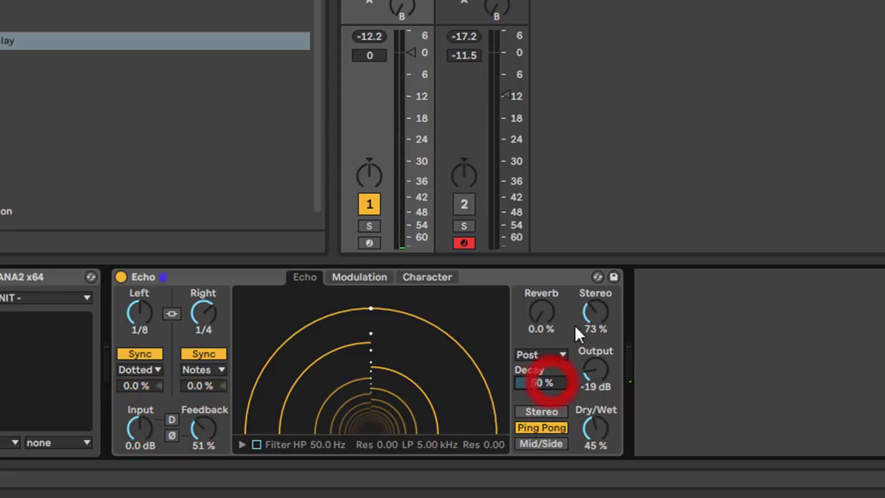
pyautogui.doubleClick(597, 363)
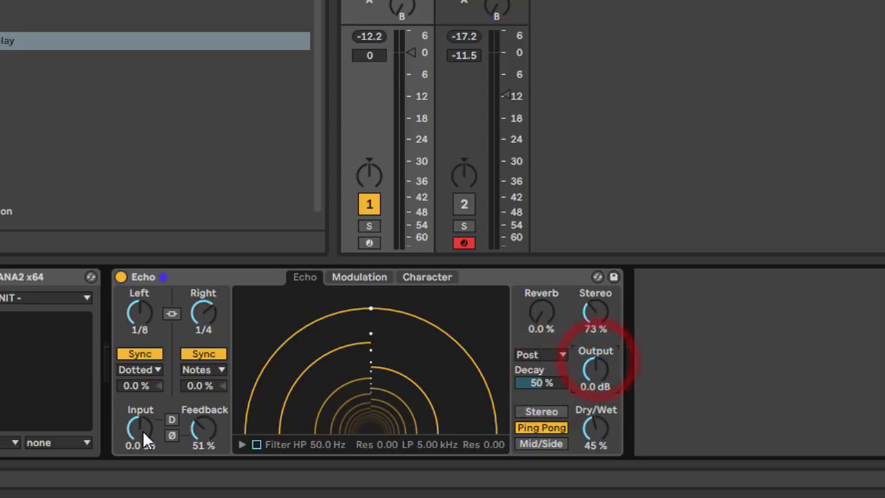
pyautogui.doubleClick(591, 312)
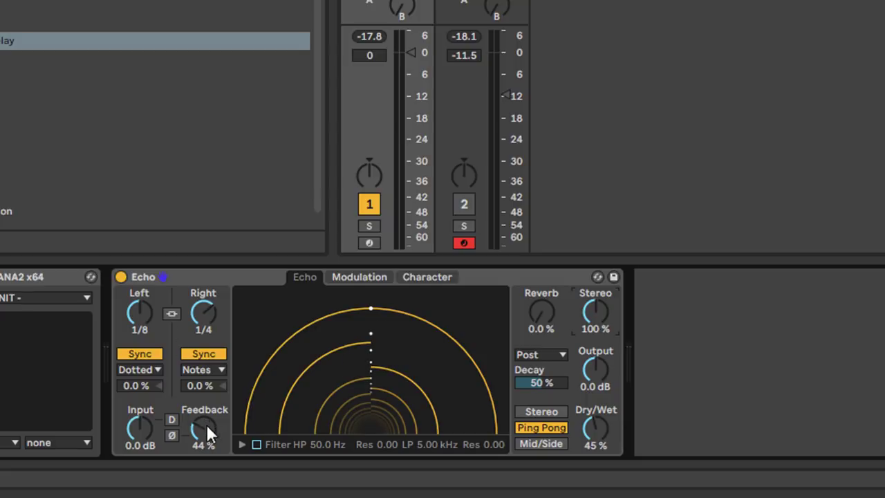
# Set Echo's feedback to 48 % and expand its filter display
pyautogui.moveTo(207, 432)
pyautogui.mouseDown()
pyautogui.moveTo(207, 373)
pyautogui.moveTo(207, 425)
pyautogui.mouseUp()
pyautogui.click(242, 444)
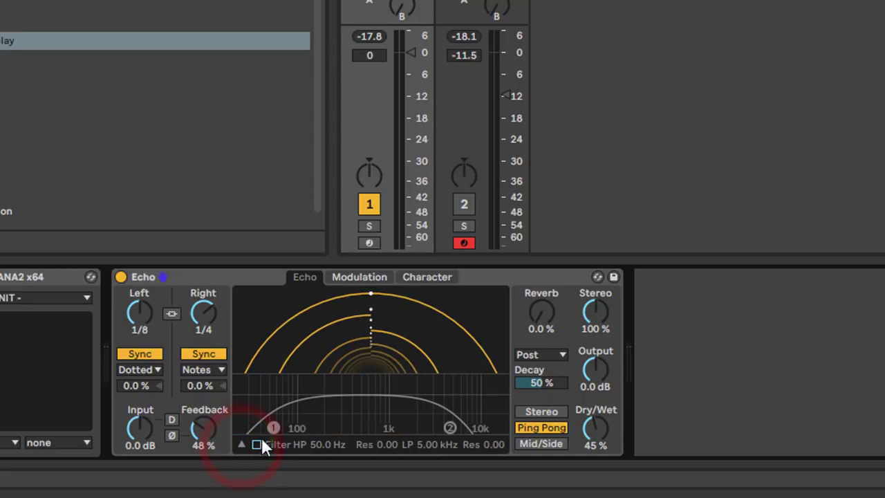
# Add a Ping Pong Delay after Echo, try out its filter, and delete the device again
pyautogui.moveTo(3, 40); pyautogui.dragTo(802, 337)
pyautogui.moveTo(687, 311)
pyautogui.mouseDown()
pyautogui.moveTo(699, 324)
pyautogui.moveTo(683, 323)
pyautogui.moveTo(704, 318)
pyautogui.moveTo(685, 319)
pyautogui.mouseUp()
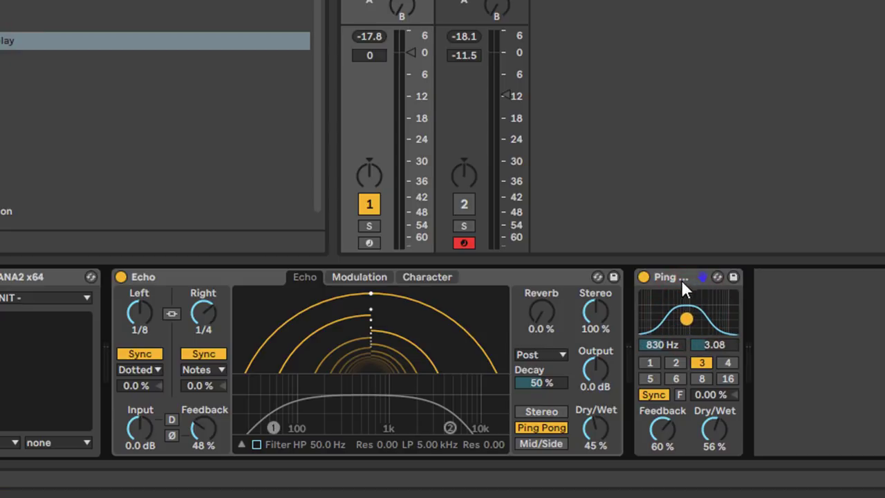
pyautogui.rightClick(669, 276)
pyautogui.click(710, 3)
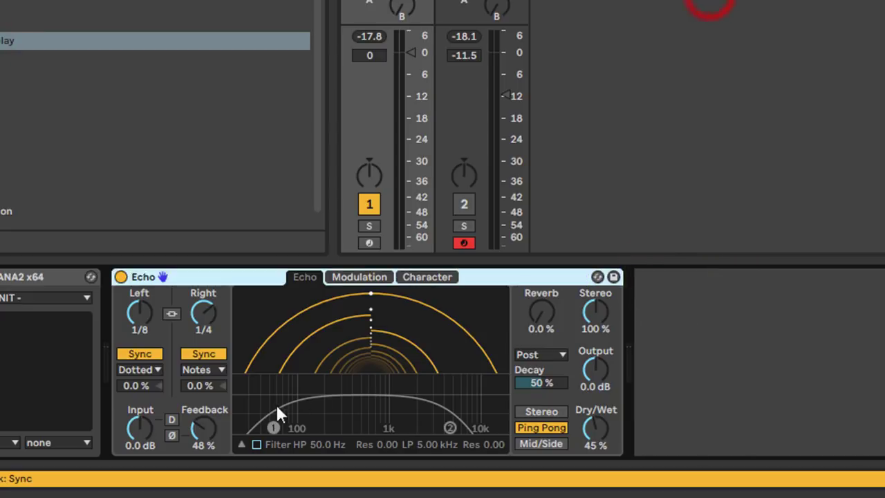
# Enable Echo's filter with a 220 Hz high-pass at 0.10 resonance and a 1.20 kHz low-pass at 0.15 resonance
pyautogui.click(257, 443)
pyautogui.moveTo(274, 427); pyautogui.dragTo(330, 413)
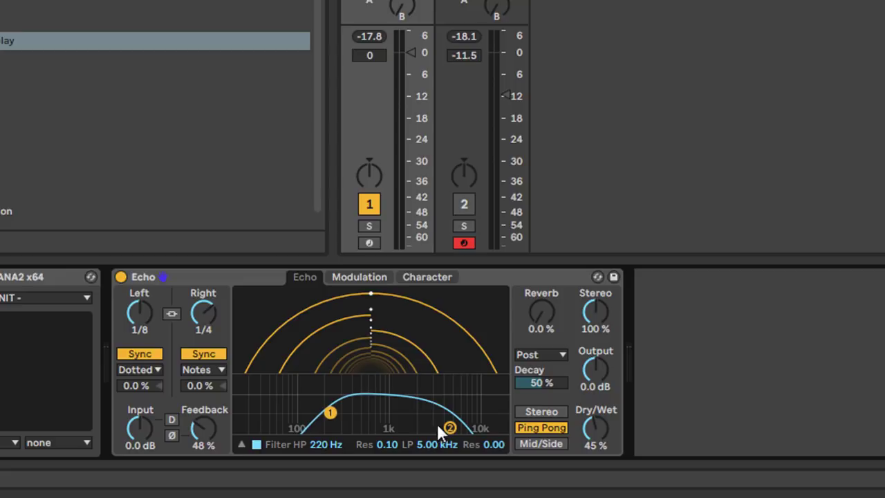
pyautogui.moveTo(450, 427); pyautogui.dragTo(397, 404)
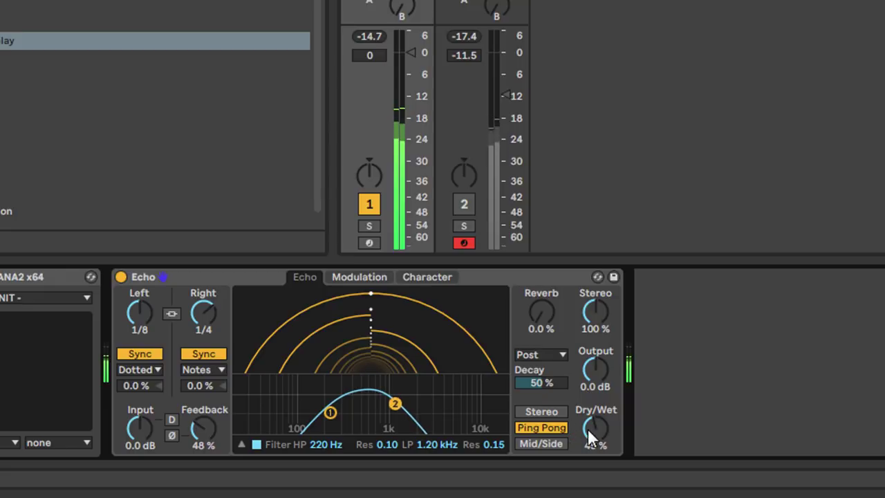
# Raise dry/wet to 73 % and reshape the filter to 0.28 high-pass resonance and a 1.91 kHz low-pass with 0.26 resonance
pyautogui.moveTo(591, 427); pyautogui.dragTo(592, 408)
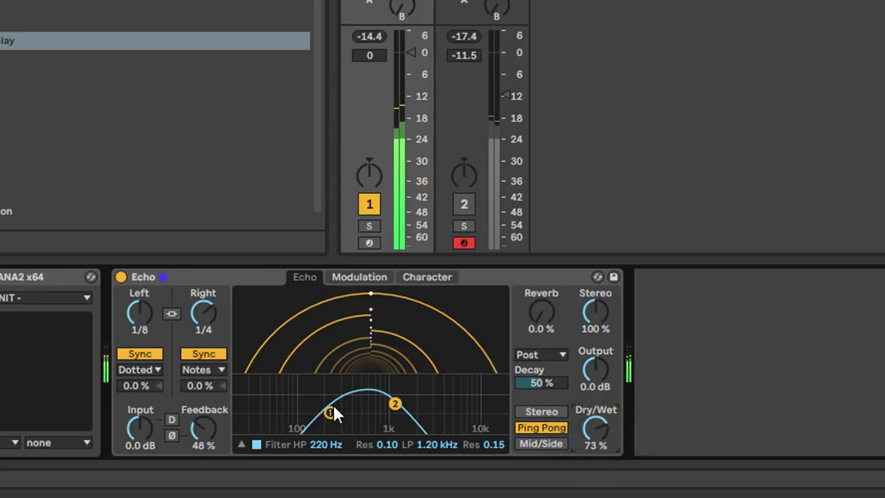
pyautogui.moveTo(331, 411); pyautogui.dragTo(450, 383)
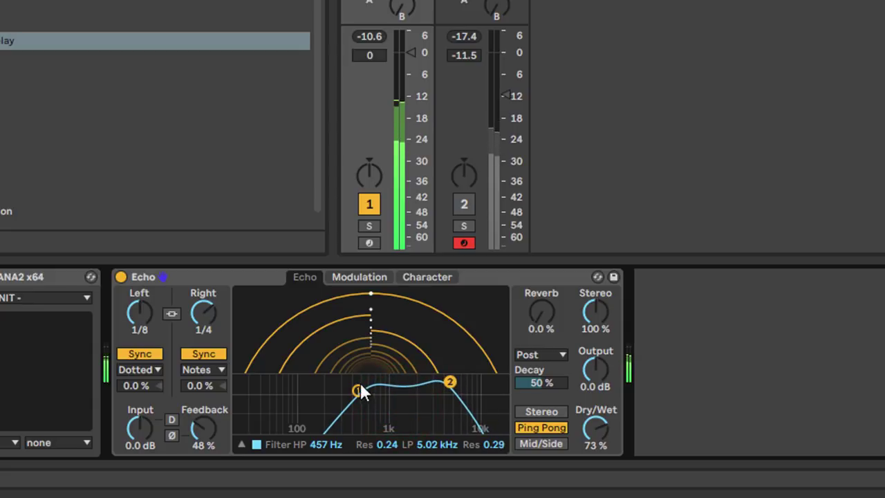
pyautogui.click(351, 387)
pyautogui.moveTo(330, 385); pyautogui.dragTo(308, 388)
pyautogui.moveTo(450, 382); pyautogui.dragTo(412, 387)
pyautogui.moveTo(334, 393)
pyautogui.mouseDown()
pyautogui.moveTo(336, 408)
pyautogui.moveTo(326, 403)
pyautogui.moveTo(329, 379)
pyautogui.moveTo(352, 387)
pyautogui.moveTo(341, 383)
pyautogui.mouseUp()
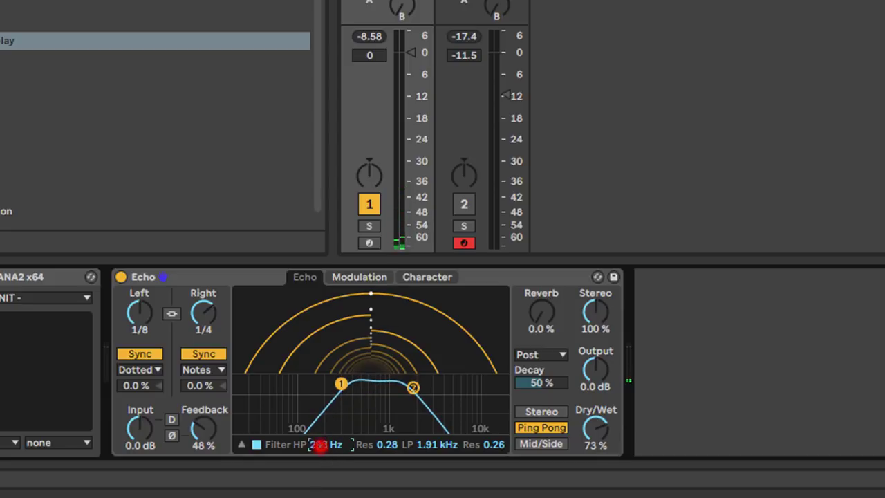
# Set the filter values to a 164 Hz high-pass with 0.25 resonance and a 3.75 kHz low-pass with 0.28 resonance
pyautogui.moveTo(320, 446); pyautogui.dragTo(319, 458)
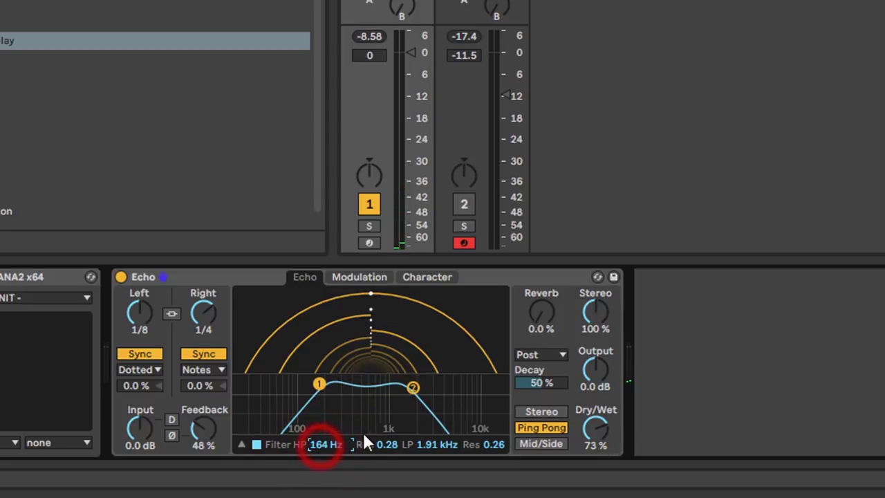
pyautogui.moveTo(383, 445); pyautogui.dragTo(463, 429)
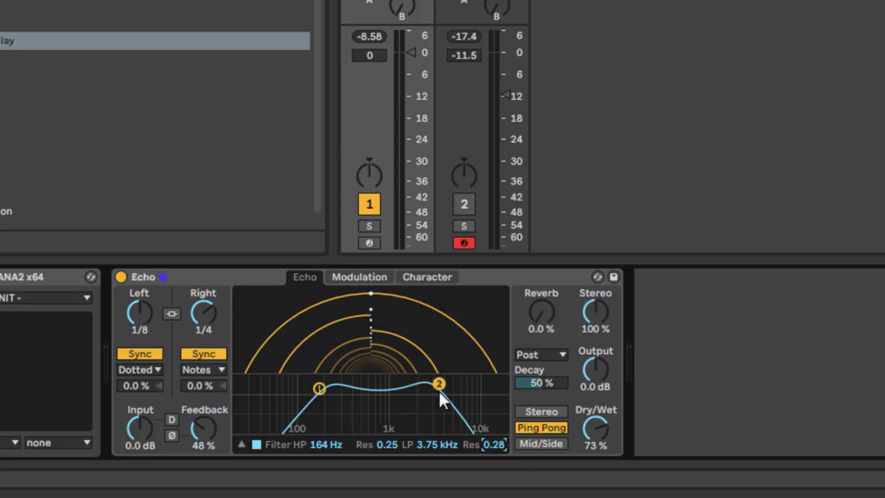
# Narrow the filter curve to a 257 Hz high-pass with 0.24 resonance and a 2.83 kHz low-pass with 0.29 resonance
pyautogui.moveTo(439, 384); pyautogui.dragTo(428, 382)
pyautogui.moveTo(320, 385); pyautogui.dragTo(338, 413)
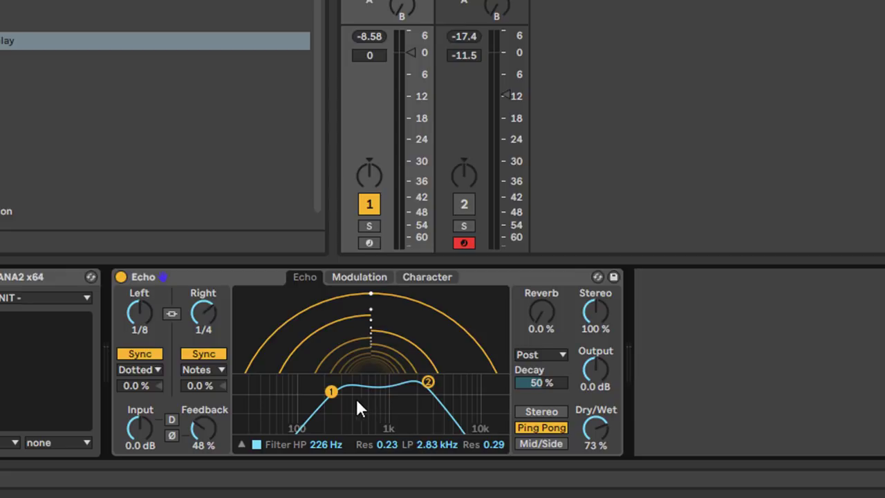
pyautogui.moveTo(330, 389); pyautogui.dragTo(336, 390)
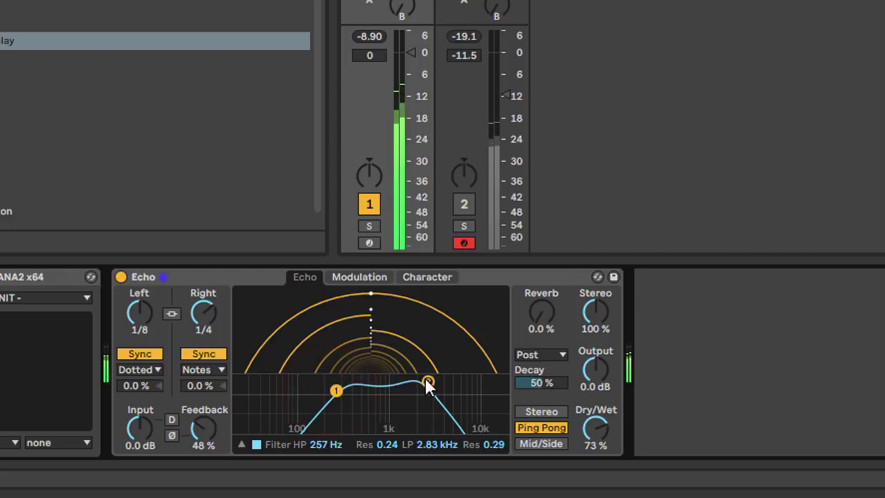
# Set the high-pass to 220 Hz with 0.15 resonance, low-pass to 6.19 kHz with 0.30 resonance, and dry/wet to 33 %, and collapse the filter display
pyautogui.moveTo(427, 384); pyautogui.dragTo(397, 391)
pyautogui.moveTo(337, 389); pyautogui.dragTo(330, 403)
pyautogui.moveTo(395, 391); pyautogui.dragTo(458, 381)
pyautogui.moveTo(589, 421)
pyautogui.mouseDown()
pyautogui.moveTo(591, 442)
pyautogui.moveTo(577, 420)
pyautogui.mouseUp()
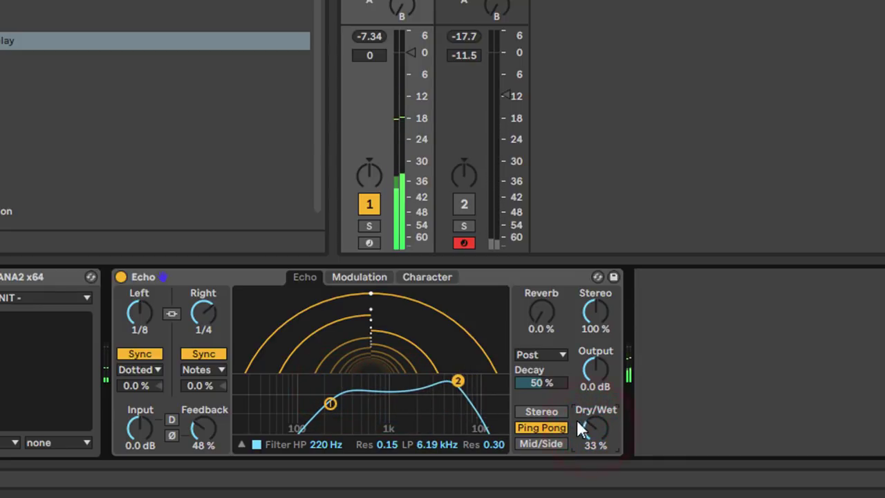
pyautogui.click(241, 444)
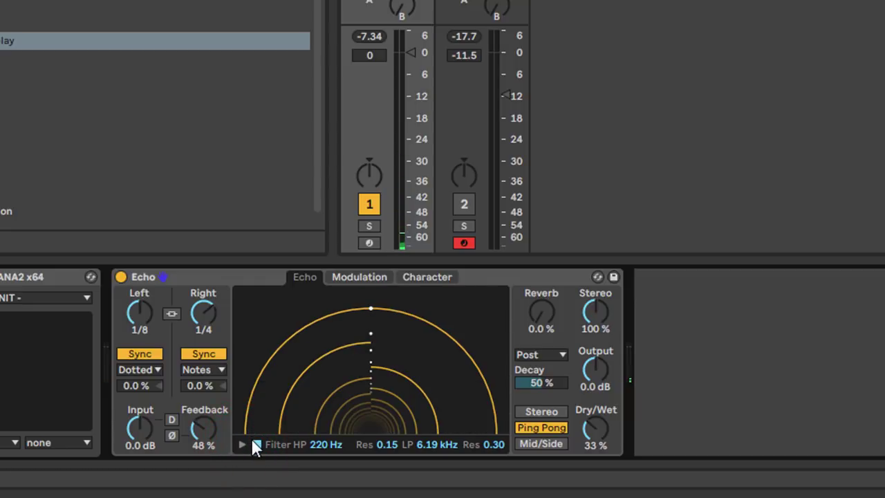
# Switch off Echo's filter and collapse its curve display
pyautogui.click(243, 443)
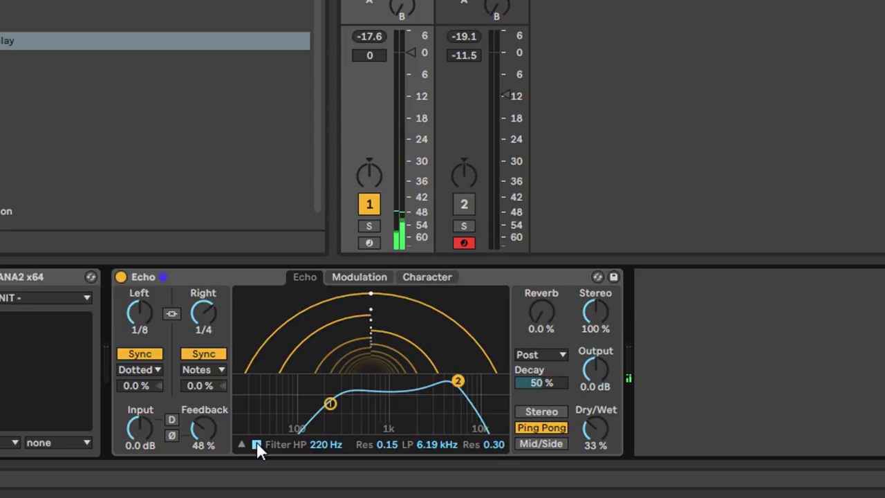
pyautogui.click(257, 444)
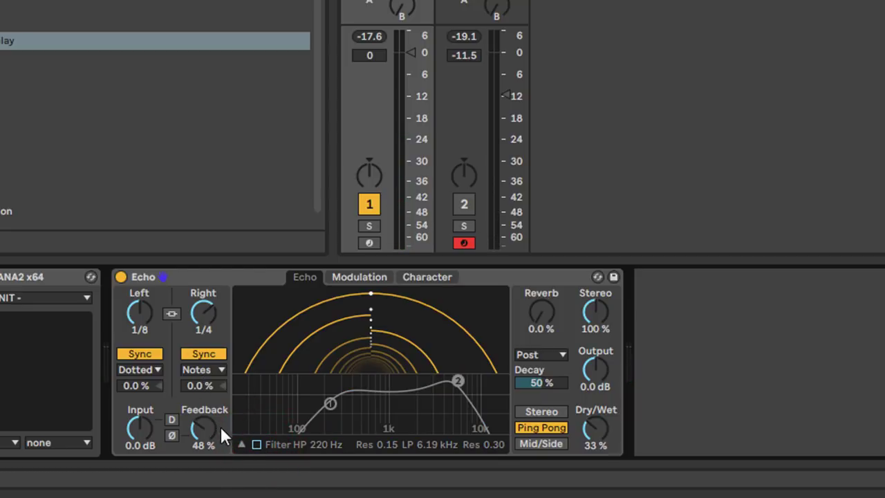
pyautogui.click(244, 443)
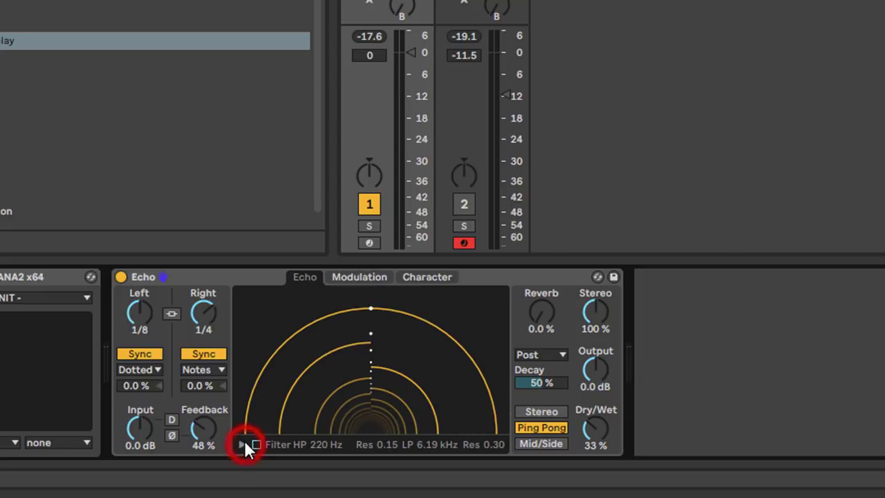
# Show Echo's modulation settings, turn off LFO sync, and sweep its frequency to 0.01 Hz and up to 40.0 Hz
pyautogui.click(357, 277)
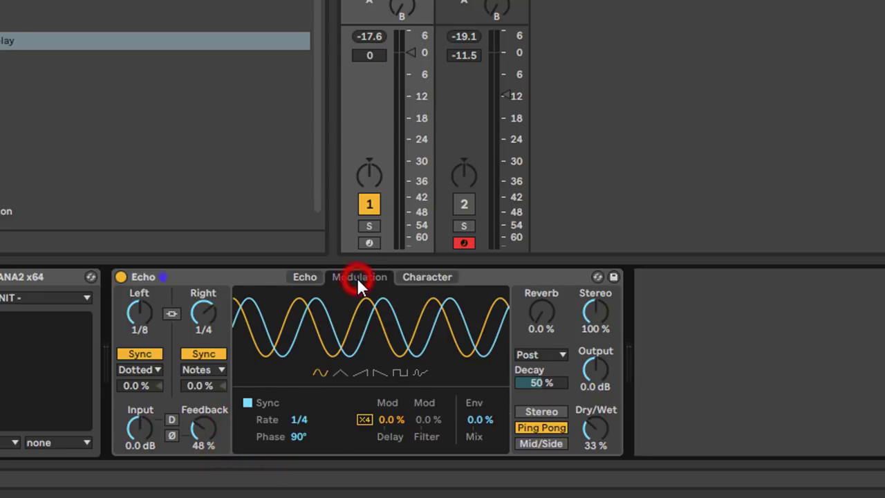
pyautogui.click(487, 302)
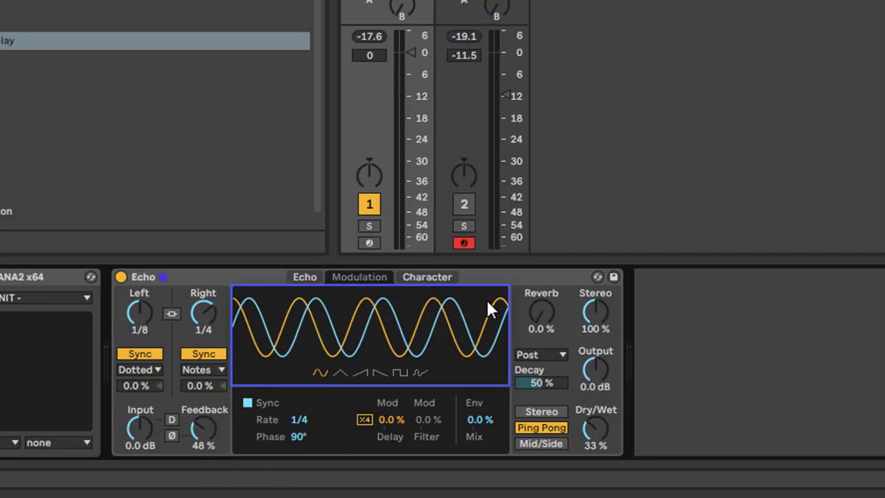
pyautogui.click(671, 299)
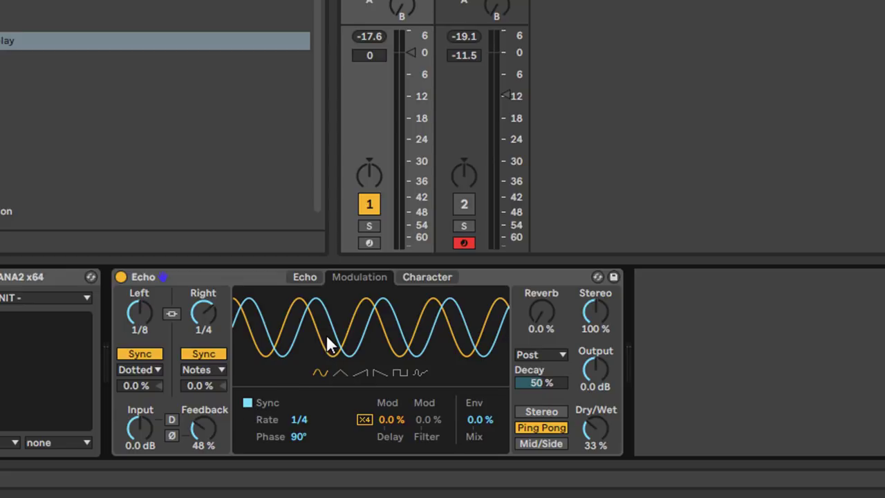
pyautogui.click(247, 401)
pyautogui.moveTo(300, 421); pyautogui.dragTo(300, 443)
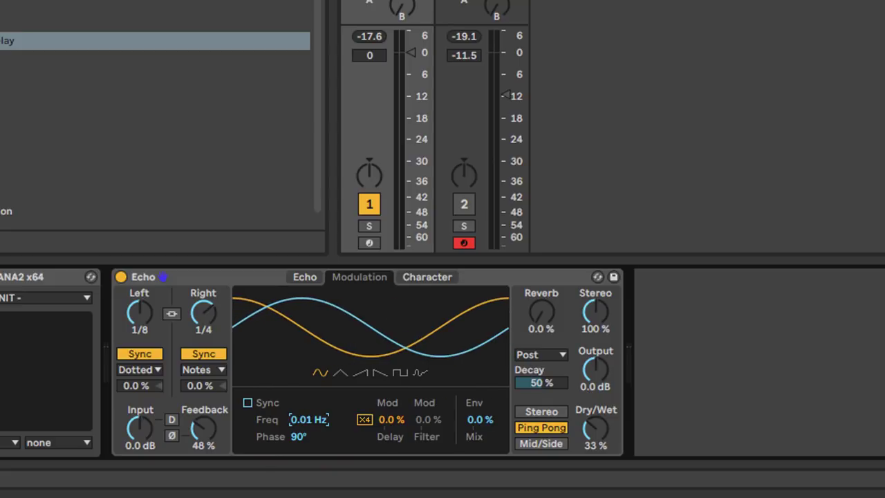
pyautogui.moveTo(308, 419); pyautogui.dragTo(308, 373)
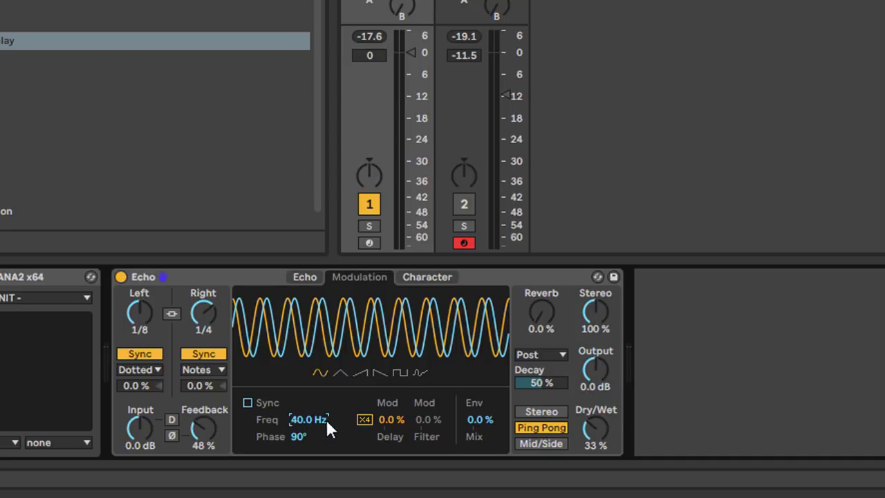
# Toggle the x4 delay modulation multiplier on and off, and lower the LFO frequency to 0.72 Hz
pyautogui.click(364, 419)
pyautogui.click(362, 421)
pyautogui.moveTo(304, 419)
pyautogui.mouseDown()
pyautogui.moveTo(304, 483)
pyautogui.moveTo(307, 405)
pyautogui.mouseUp()
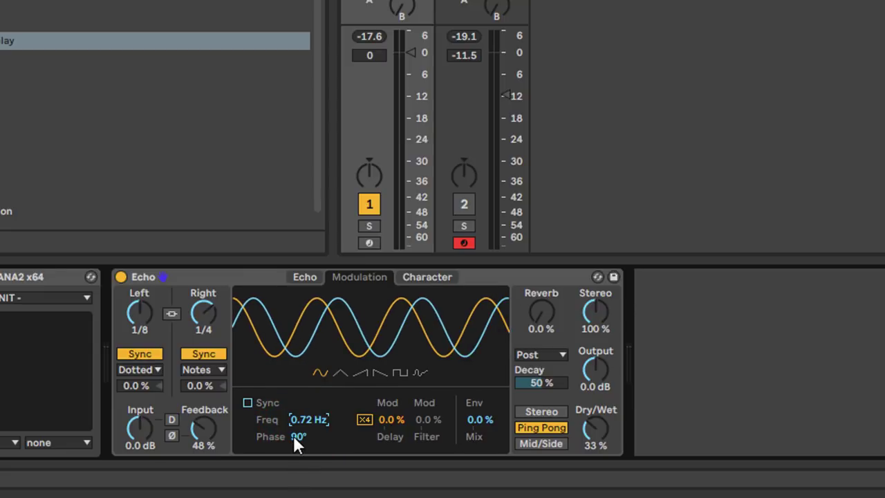
# Try LFO phase offsets of 180°, 17°, 20° and 77°
pyautogui.moveTo(296, 437); pyautogui.dragTo(295, 408)
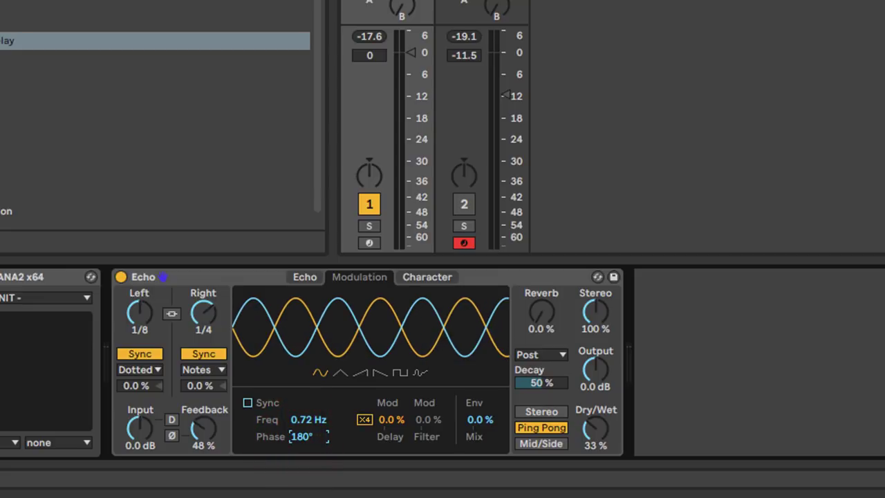
pyautogui.moveTo(295, 408); pyautogui.dragTo(295, 458)
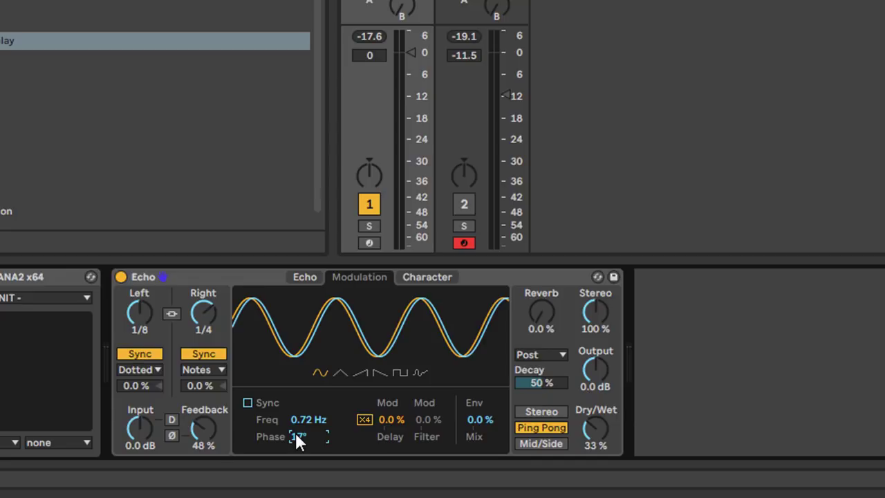
pyautogui.moveTo(299, 436); pyautogui.dragTo(302, 436)
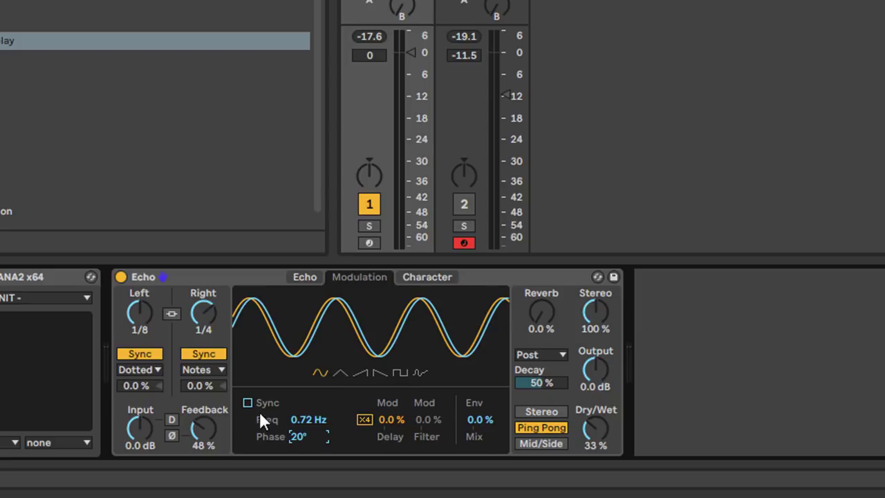
pyautogui.moveTo(295, 437); pyautogui.dragTo(296, 409)
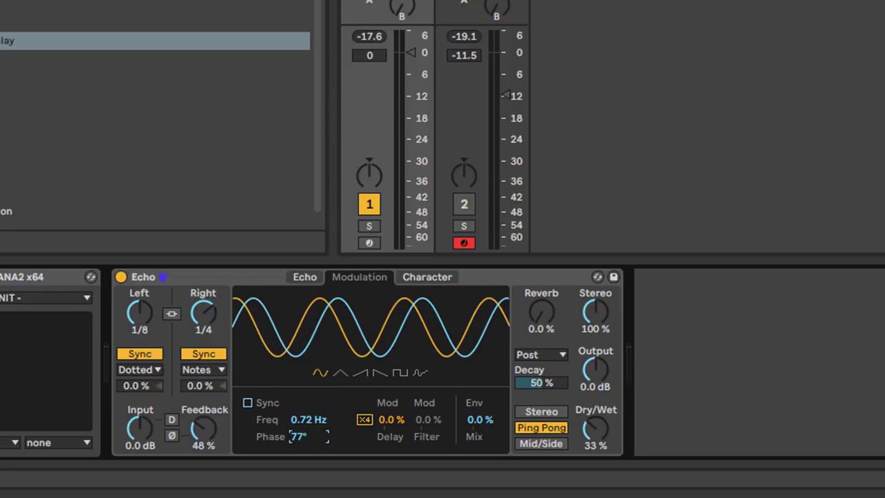
# Audition the triangle, saw up, saw down, square and noise LFO waveforms, and return to the sine
pyautogui.click(339, 373)
pyautogui.click(360, 373)
pyautogui.click(379, 373)
pyautogui.click(399, 373)
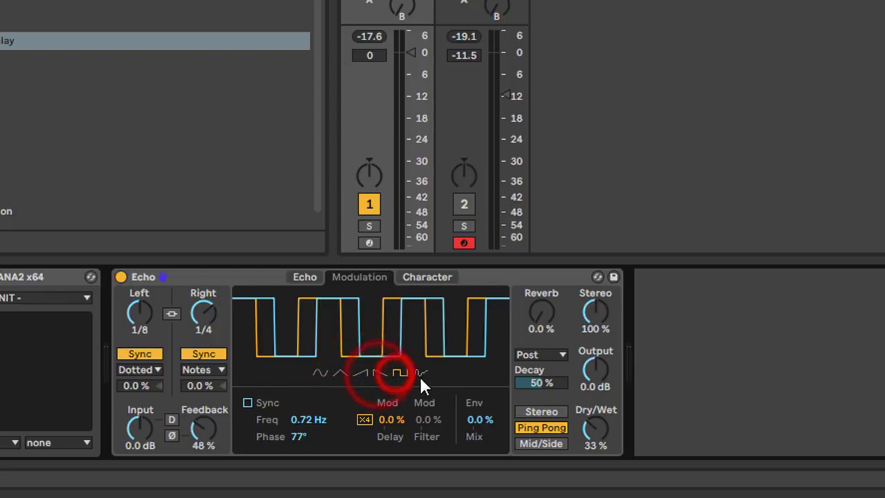
pyautogui.click(419, 374)
pyautogui.click(318, 373)
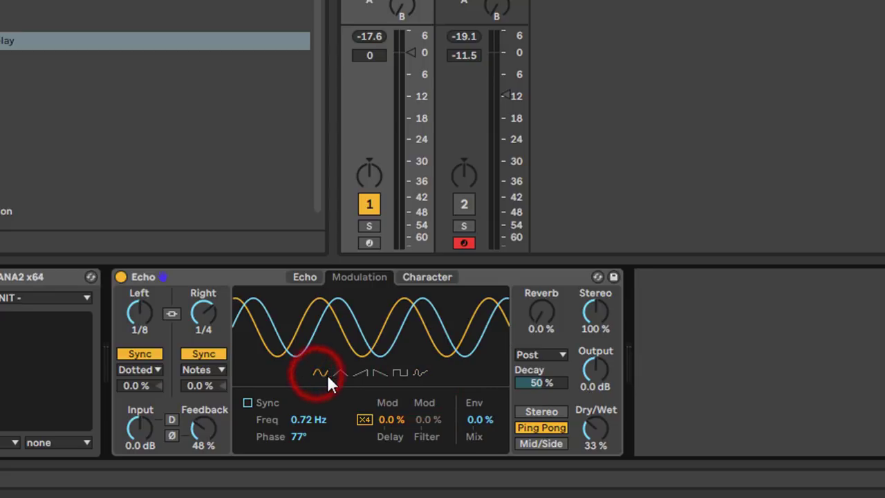
# Step through the LFO waveforms from triangle via both saws and square, ending on noise
pyautogui.click(339, 373)
pyautogui.click(360, 373)
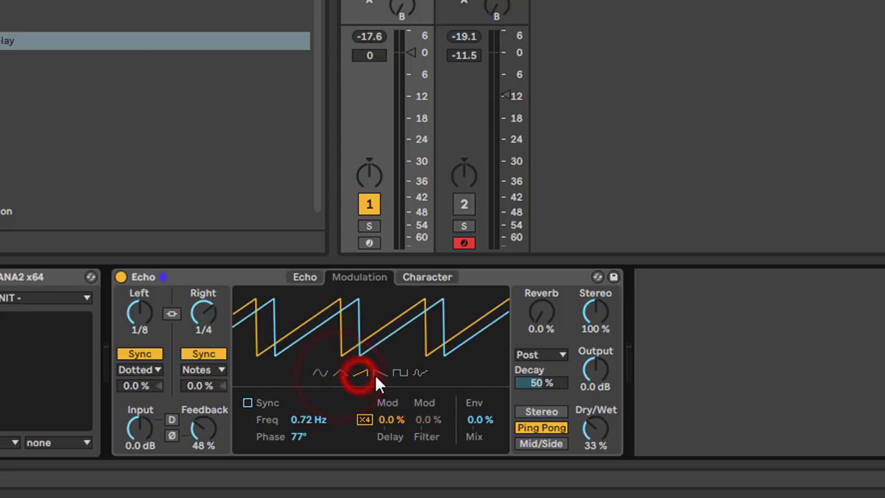
pyautogui.click(378, 374)
pyautogui.click(403, 374)
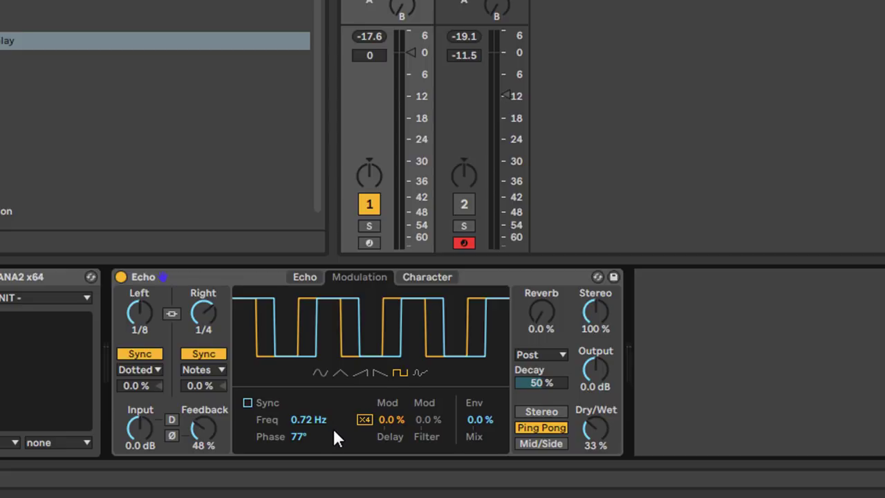
pyautogui.click(418, 372)
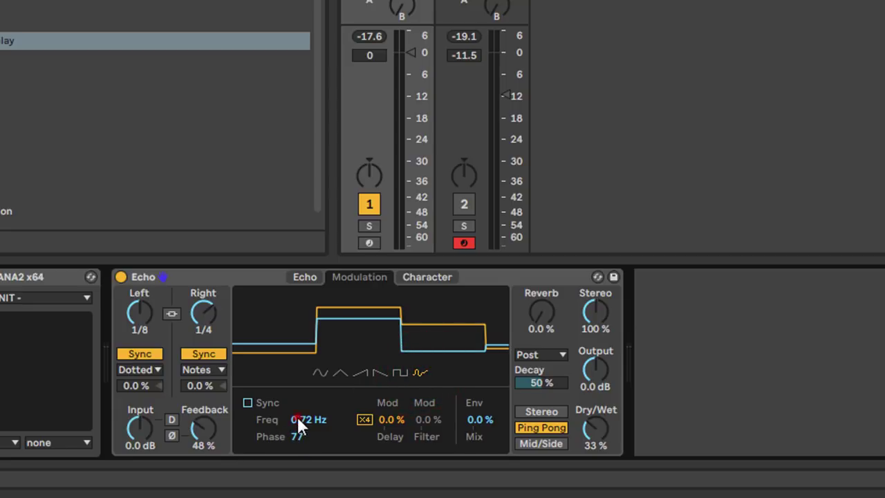
# Sweep the noise LFO's frequency to 40.0 Hz and back to 0.59 Hz, and restore the sine waveform with a 90° phase
pyautogui.moveTo(297, 420); pyautogui.dragTo(297, 370)
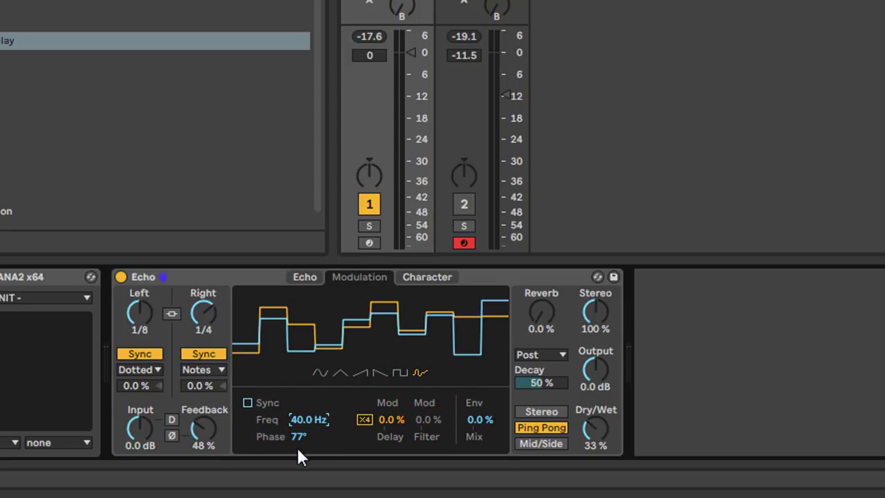
pyautogui.moveTo(304, 419); pyautogui.dragTo(304, 457)
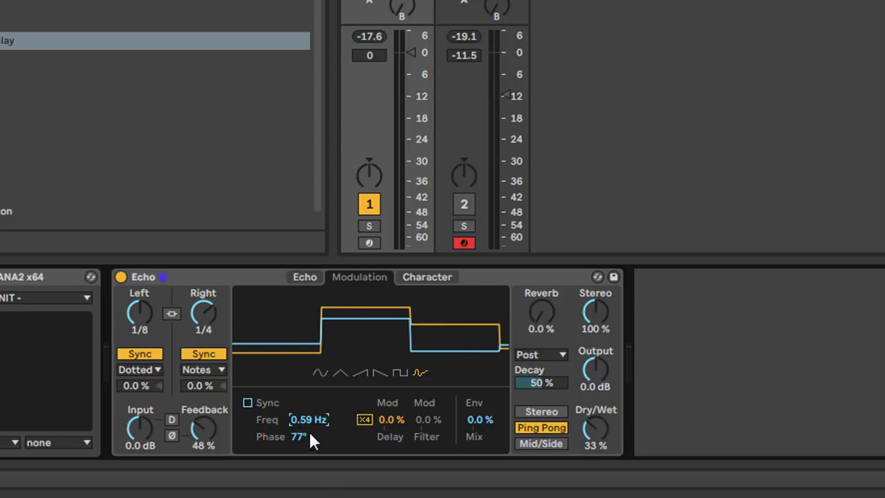
pyautogui.click(318, 373)
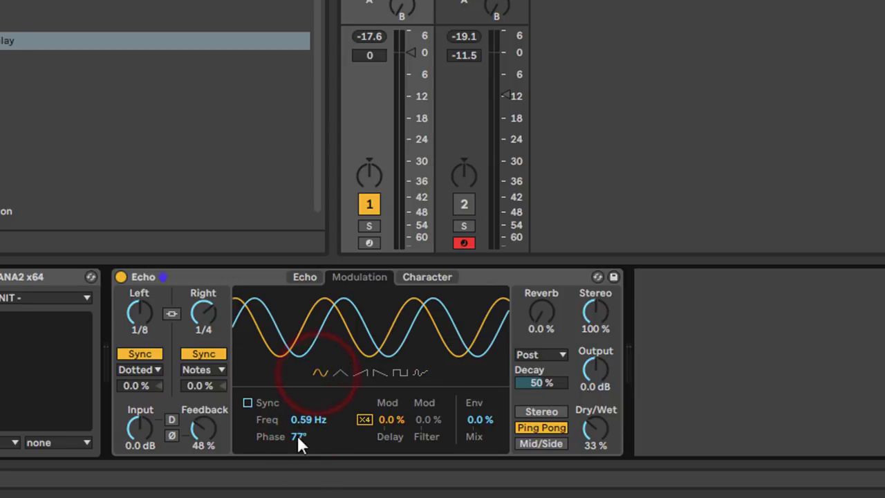
pyautogui.moveTo(294, 437); pyautogui.dragTo(293, 428)
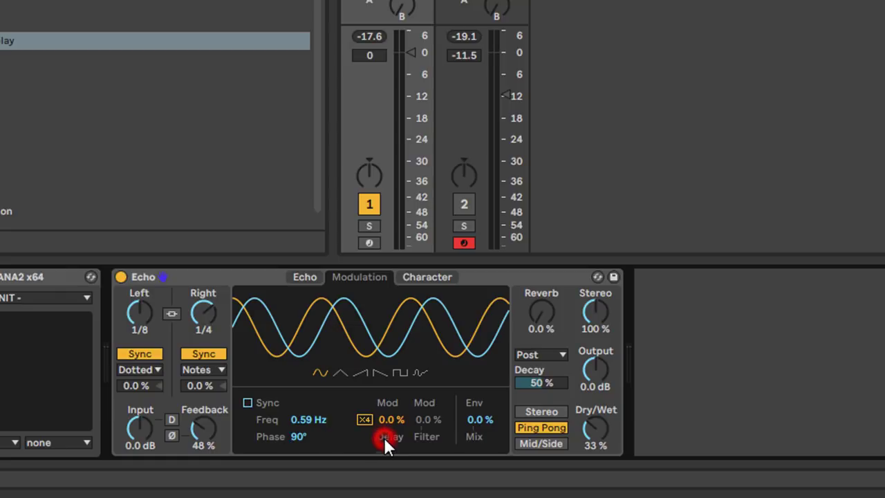
# Raise dry/wet to 50 % and set the LFO frequency to 2.81 Hz
pyautogui.moveTo(389, 420); pyautogui.dragTo(423, 436)
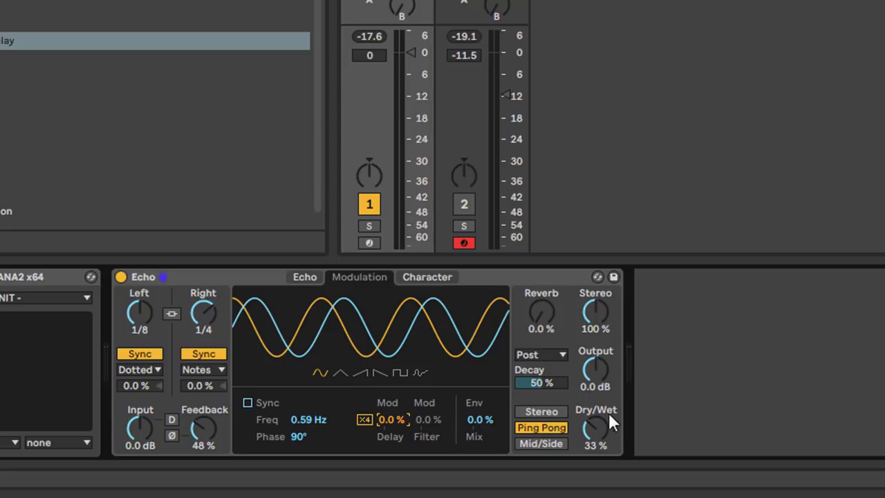
pyautogui.moveTo(596, 428); pyautogui.dragTo(597, 402)
pyautogui.moveTo(297, 419); pyautogui.dragTo(297, 399)
pyautogui.moveTo(300, 430); pyautogui.dragTo(419, 426)
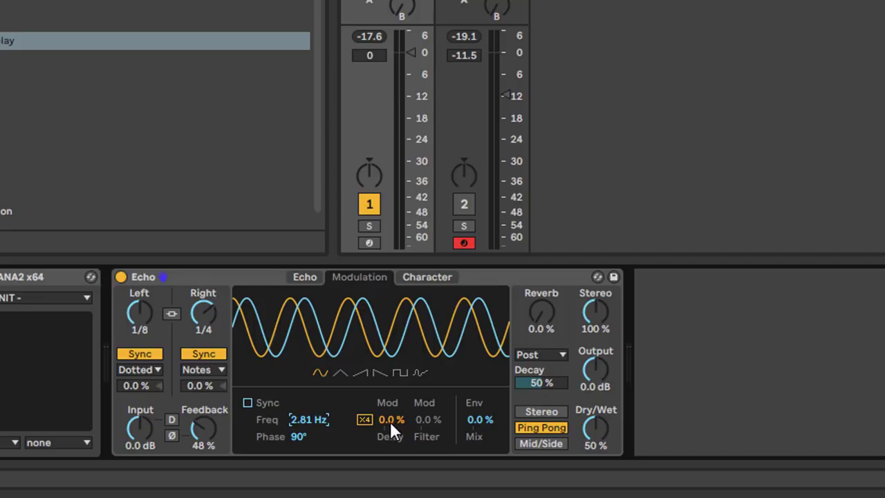
# Try delay modulation at 27 % and 45 % with the LFO slowed to 1.38 Hz and 0.77 Hz, ending at 9.4 % modulation
pyautogui.moveTo(390, 421); pyautogui.dragTo(390, 394)
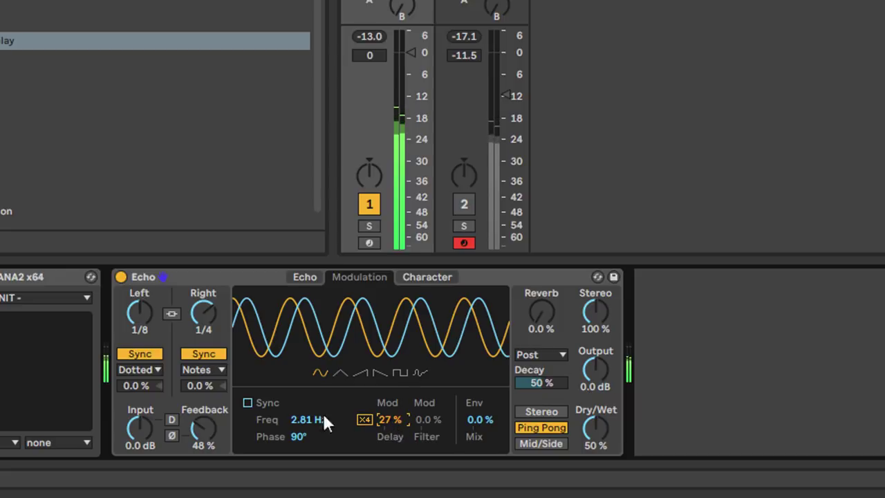
pyautogui.moveTo(299, 419); pyautogui.dragTo(299, 453)
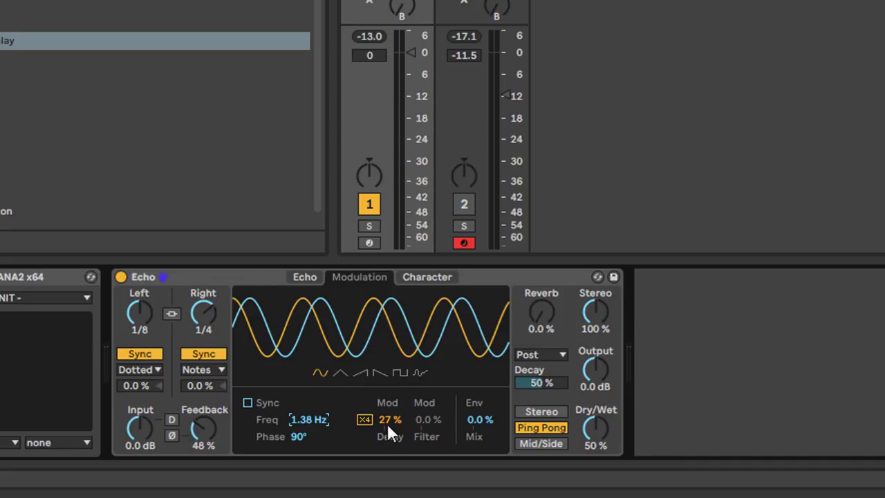
pyautogui.moveTo(389, 418); pyautogui.dragTo(389, 416)
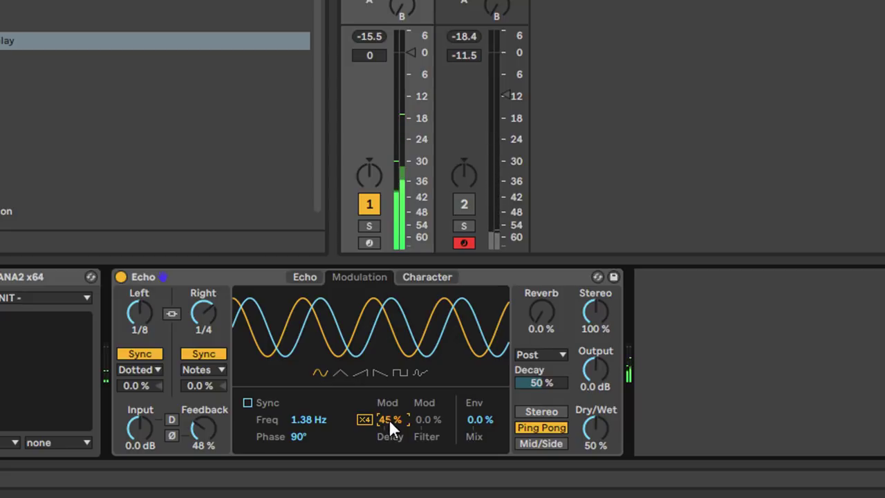
pyautogui.moveTo(298, 420); pyautogui.dragTo(303, 419)
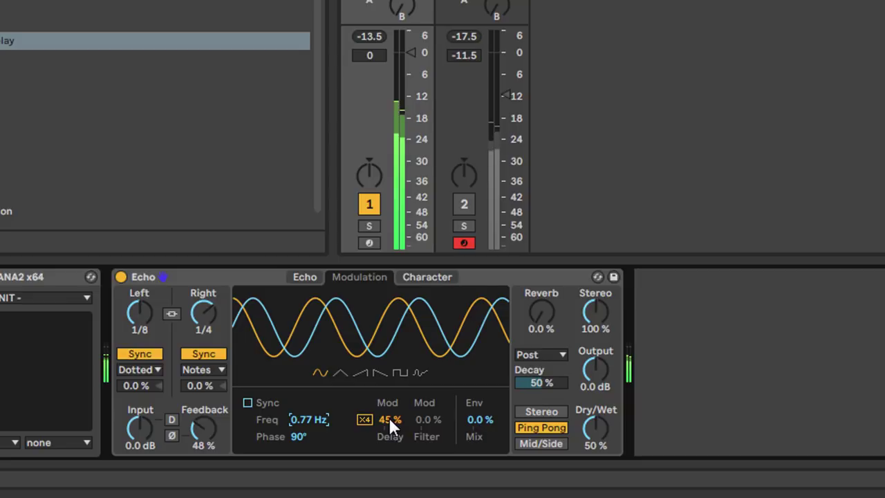
pyautogui.moveTo(389, 416); pyautogui.dragTo(389, 434)
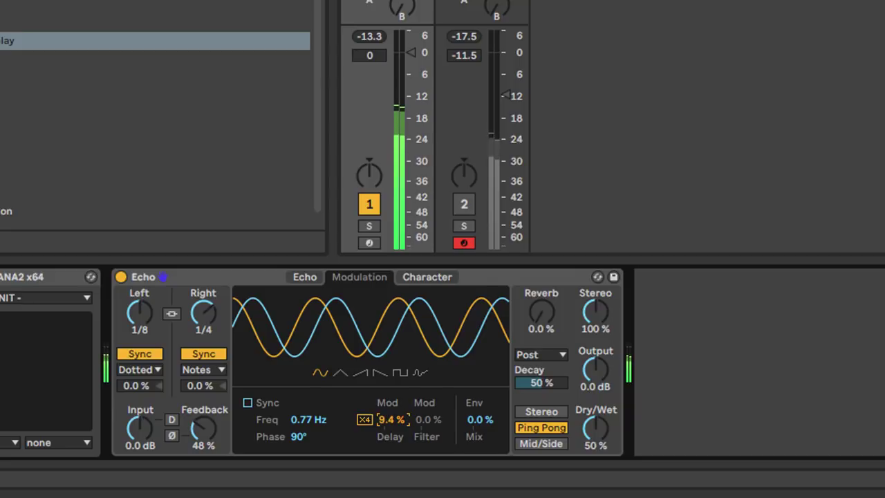
# Enable the x4 modulation multiplier with a 40.0 Hz LFO, and try delay modulation at 47 % and 7.0 %
pyautogui.click(364, 419)
pyautogui.moveTo(301, 420); pyautogui.dragTo(301, 304)
pyautogui.moveTo(394, 419); pyautogui.dragTo(394, 391)
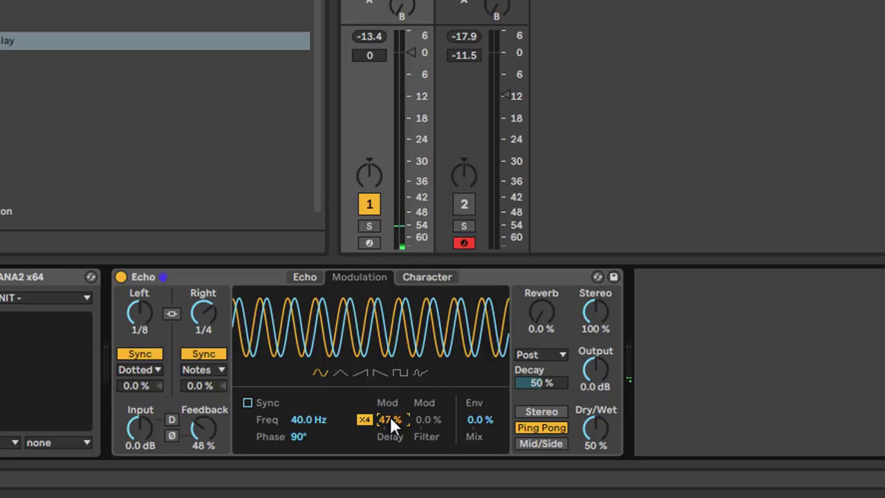
pyautogui.moveTo(390, 418); pyautogui.dragTo(390, 455)
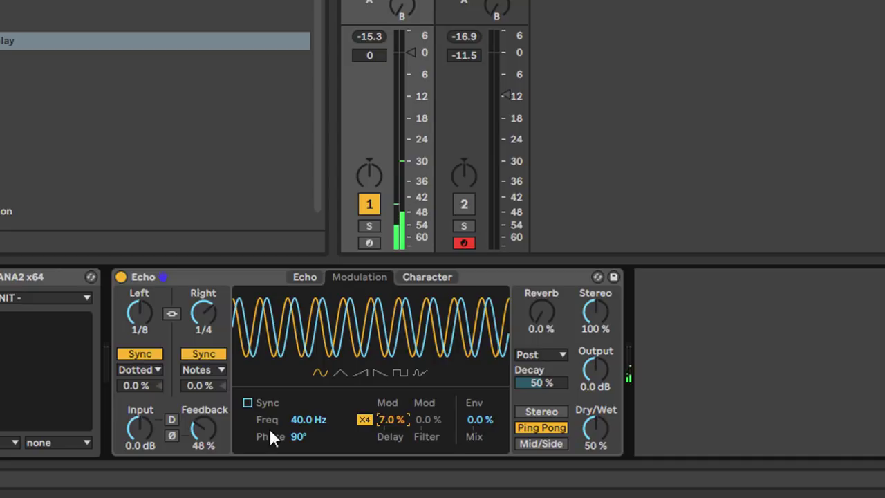
# Turn off the x4 multiplier, set the LFO frequency to 1.47 Hz, and reduce delay modulation to 0.0 %
pyautogui.click(363, 421)
pyautogui.moveTo(299, 419); pyautogui.dragTo(299, 435)
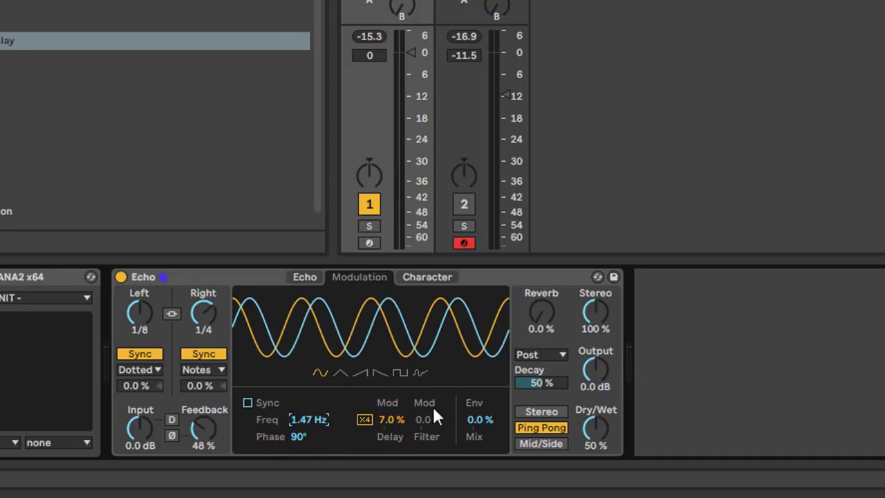
pyautogui.click(389, 422)
pyautogui.moveTo(389, 422); pyautogui.dragTo(388, 450)
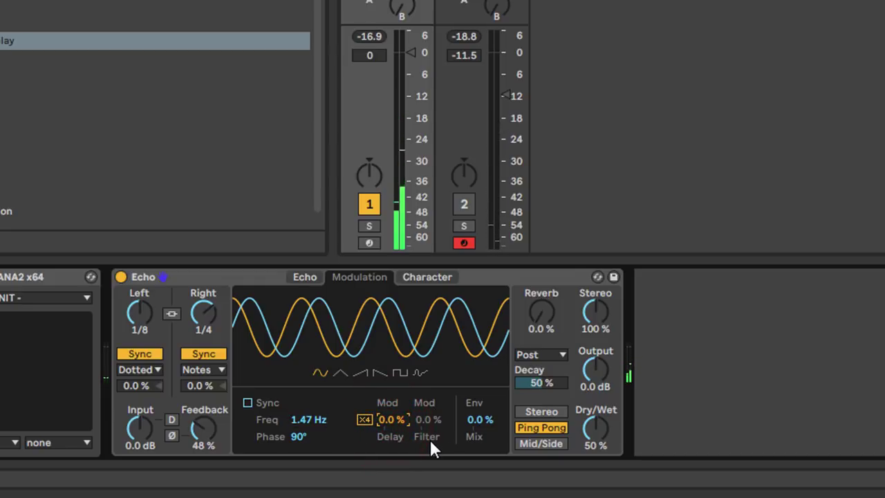
# Set filter modulation to 20 %, switch Echo's filter back on, and return to the modulation settings
pyautogui.moveTo(424, 421); pyautogui.dragTo(423, 404)
pyautogui.click(298, 278)
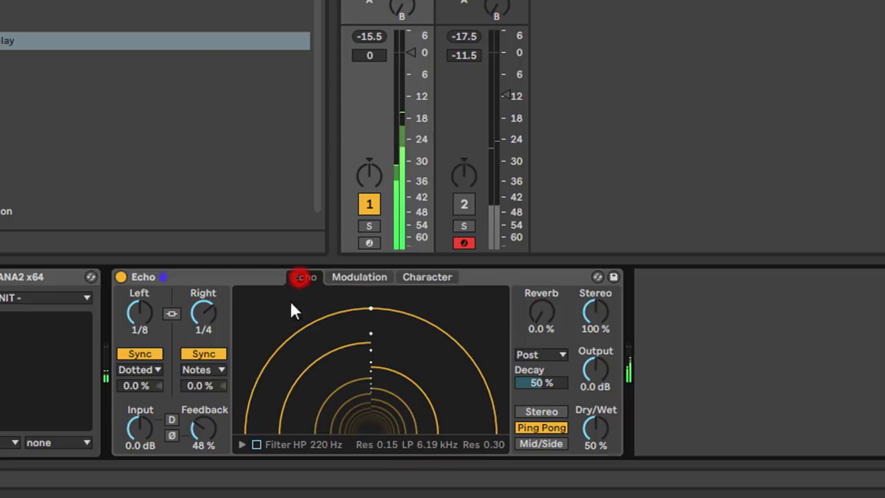
pyautogui.click(257, 443)
pyautogui.click(358, 276)
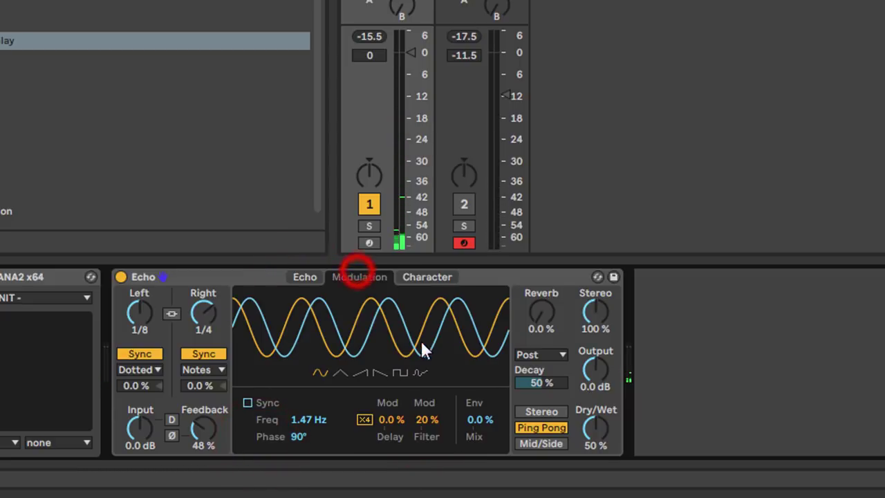
# Raise filter modulation to 59 %, and lower the low-pass filter to 2.30 kHz with 0.25 resonance on the filter graph
pyautogui.click(389, 419)
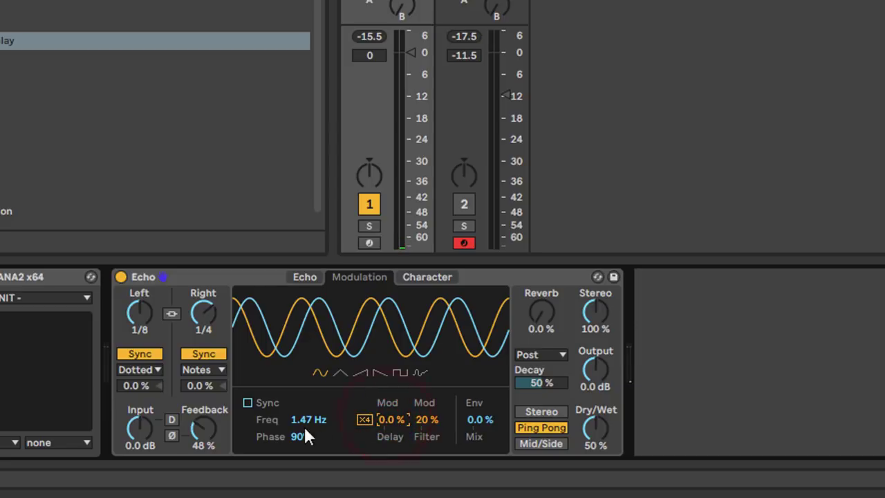
pyautogui.moveTo(427, 418); pyautogui.dragTo(426, 394)
pyautogui.click(308, 277)
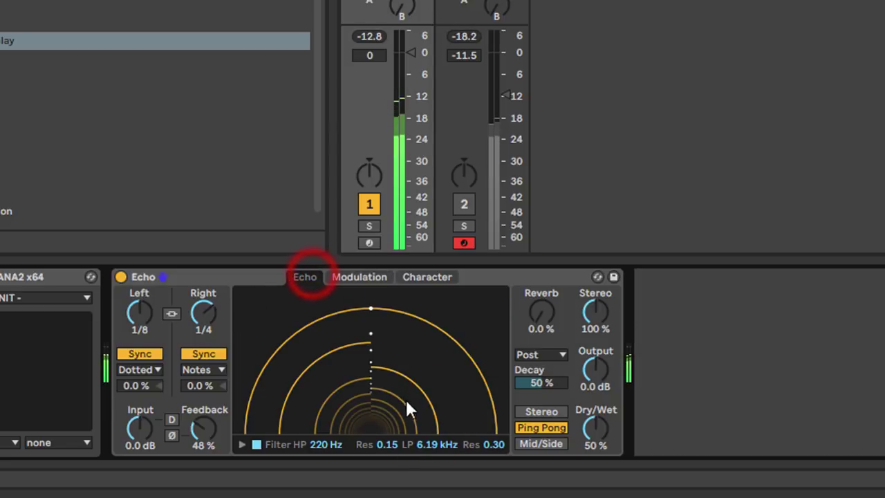
pyautogui.click(363, 276)
pyautogui.click(308, 276)
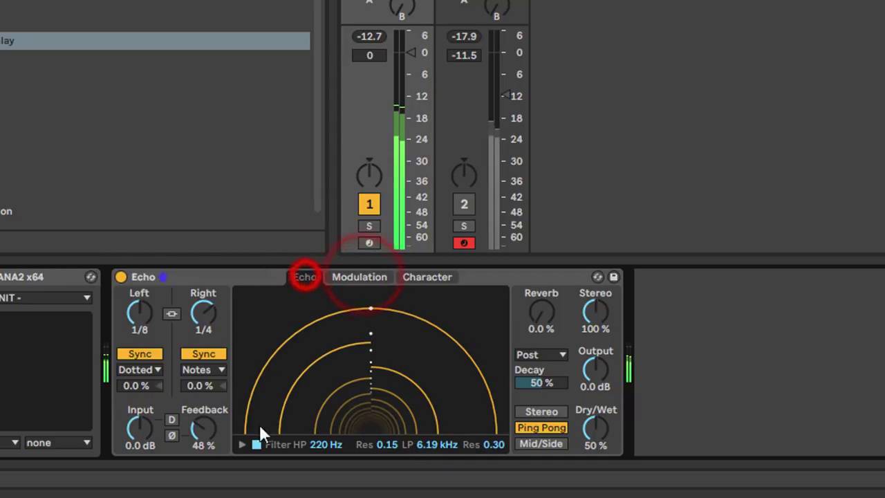
pyautogui.click(242, 444)
pyautogui.moveTo(459, 377); pyautogui.dragTo(420, 386)
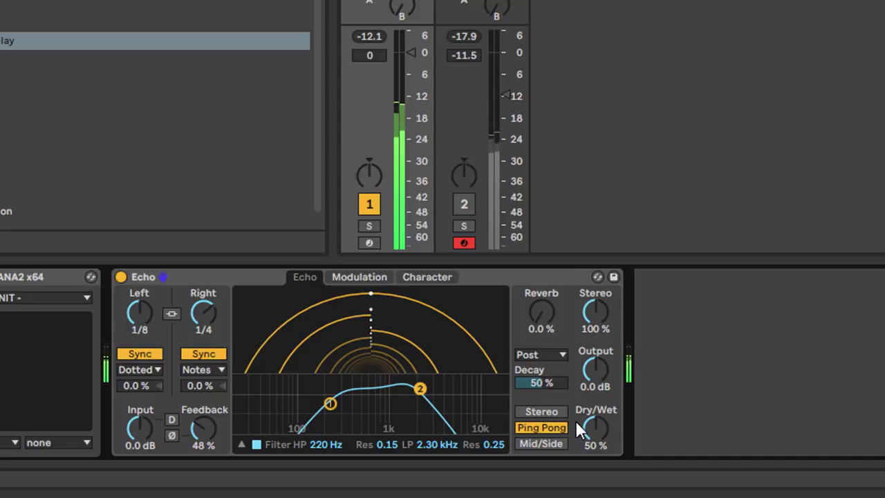
# Increase filter modulation to 89 %, choose the random LFO waveform, and set the LFO frequency to 2.81 Hz
pyautogui.click(359, 276)
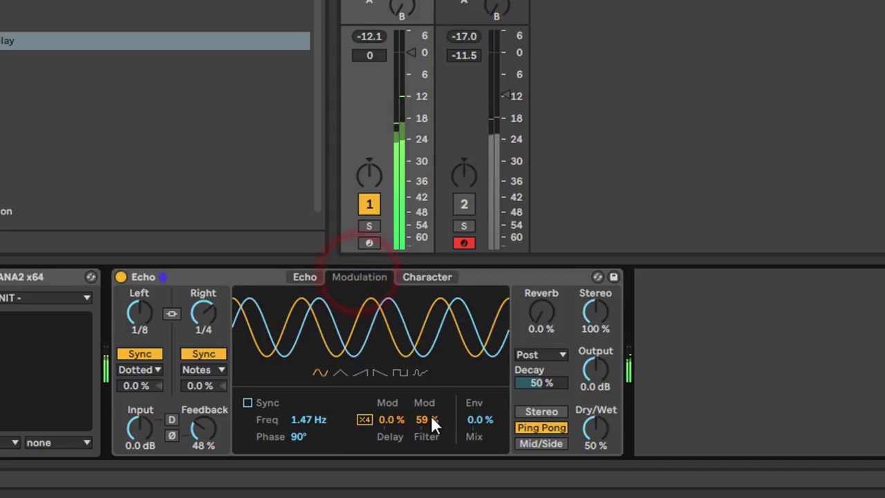
pyautogui.moveTo(430, 415); pyautogui.dragTo(421, 419)
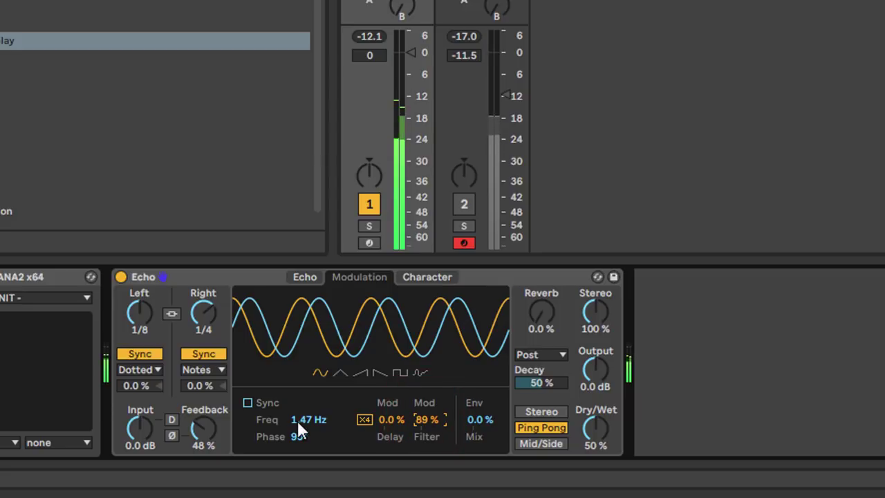
pyautogui.click(419, 373)
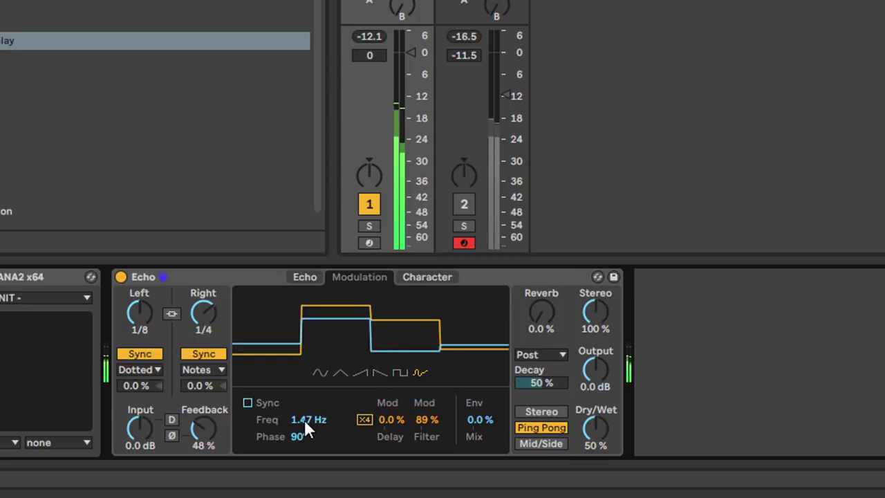
pyautogui.moveTo(304, 419)
pyautogui.mouseDown()
pyautogui.moveTo(305, 430)
pyautogui.moveTo(304, 398)
pyautogui.moveTo(304, 411)
pyautogui.mouseUp()
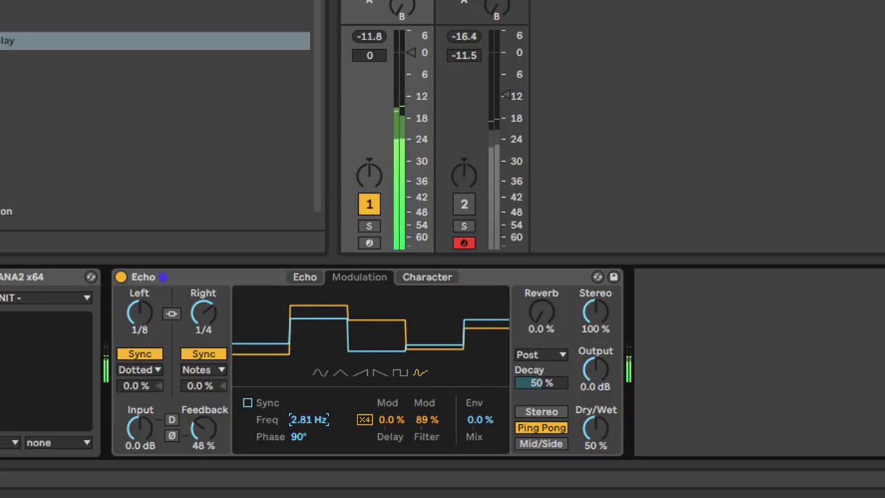
# Try the LFO tempo-synced at a 1/16 rate, and return it to free-running frequency
pyautogui.click(247, 403)
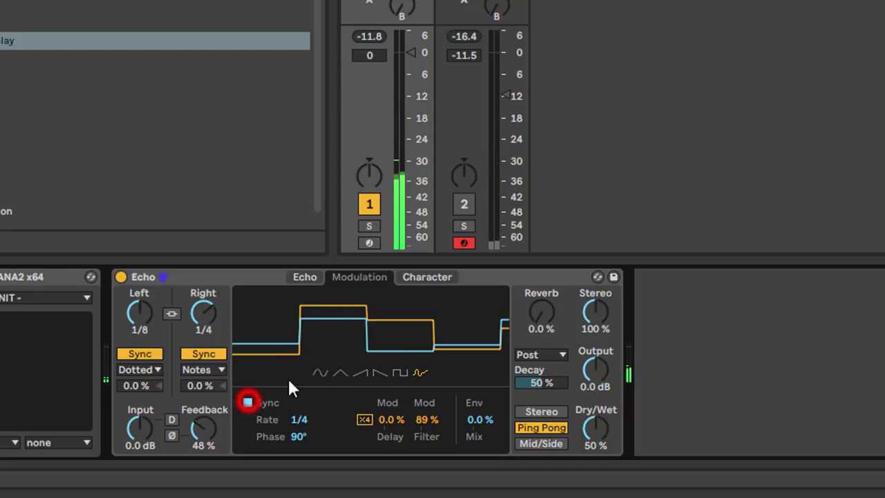
pyautogui.click(305, 418)
pyautogui.moveTo(305, 418); pyautogui.dragTo(304, 408)
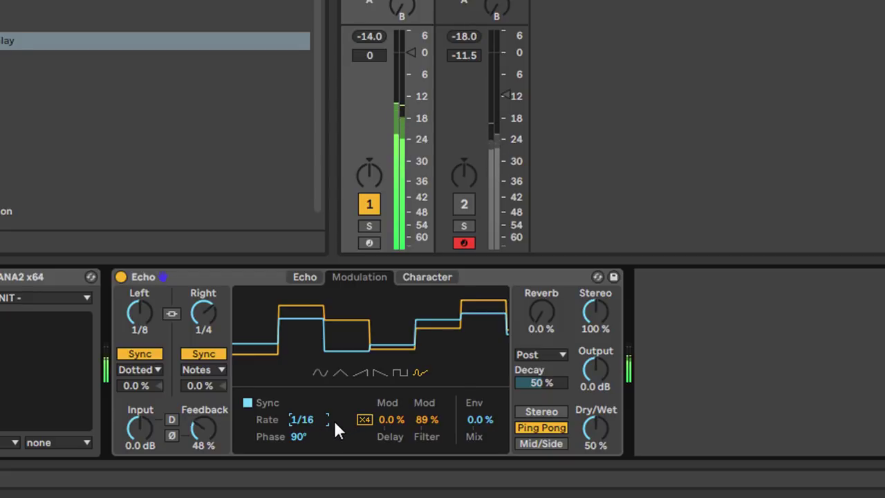
pyautogui.click(248, 403)
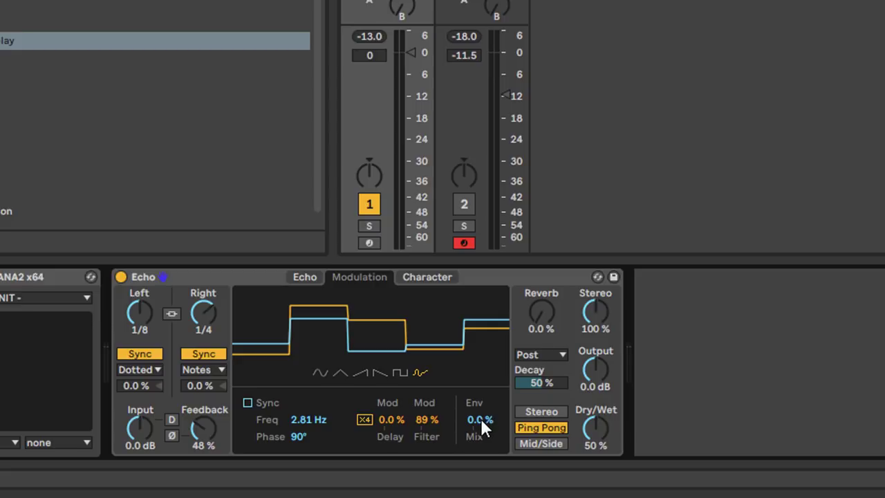
# Try envelope mix at 100 % and 90 % with filter modulation lowered to 0.0 %, and reset the envelope mix to 0.0 %
pyautogui.moveTo(476, 419); pyautogui.dragTo(476, 359)
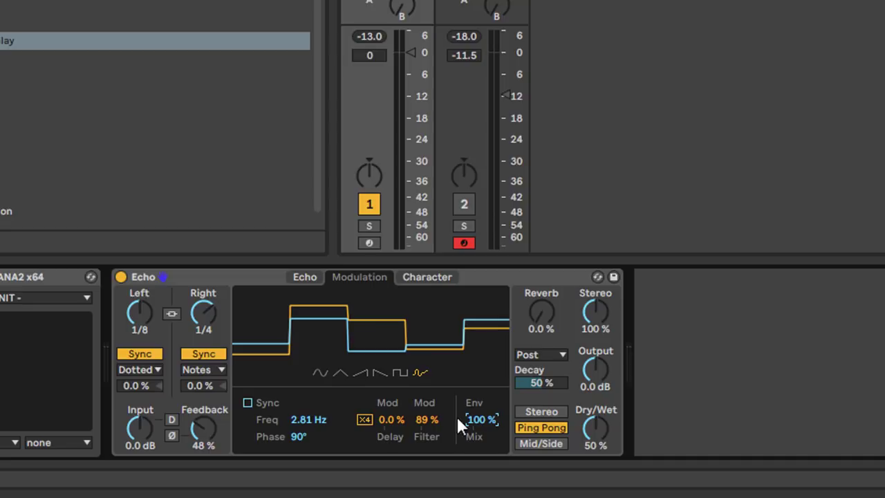
pyautogui.moveTo(423, 419); pyautogui.dragTo(423, 470)
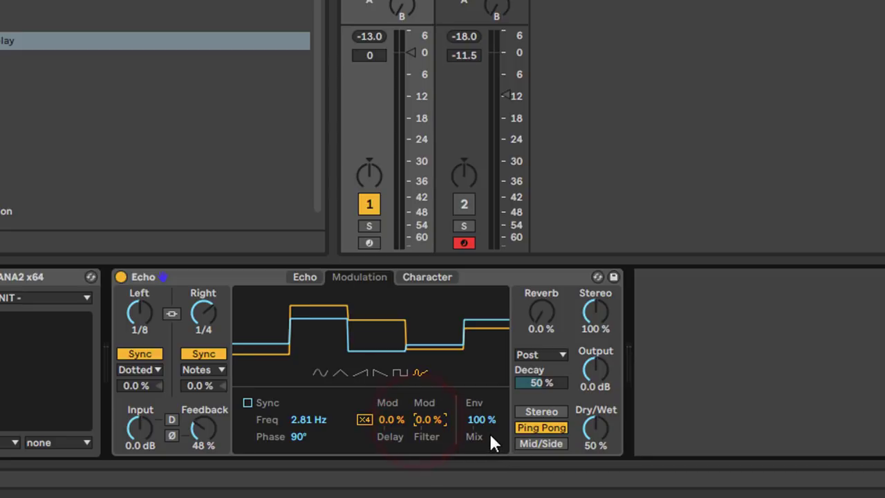
pyautogui.moveTo(476, 419); pyautogui.dragTo(475, 382)
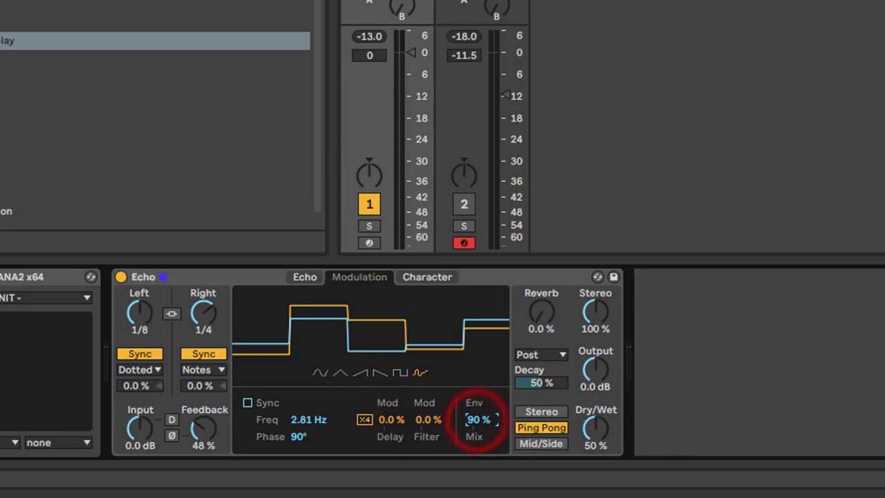
pyautogui.doubleClick(477, 419)
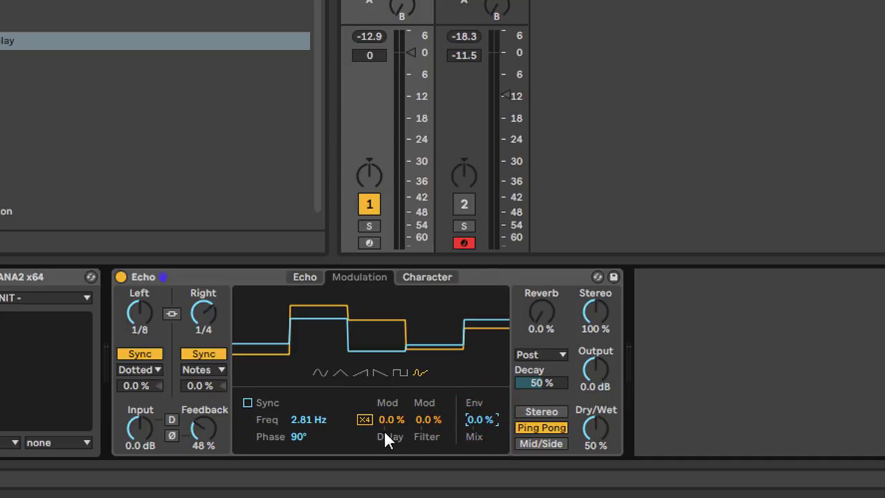
# Switch the LFO back to the sine waveform, briefly adjust filter modulation, and reset it to 0.0 %
pyautogui.click(321, 373)
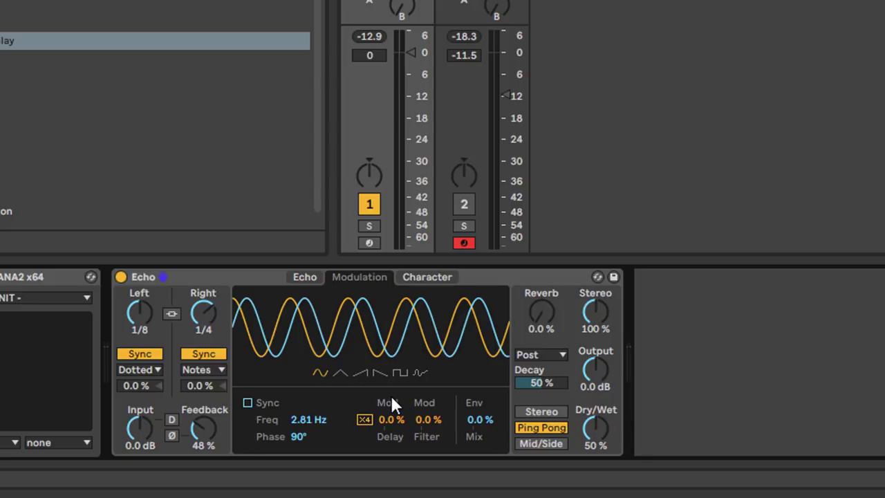
pyautogui.moveTo(423, 419); pyautogui.dragTo(429, 414)
pyautogui.doubleClick(423, 418)
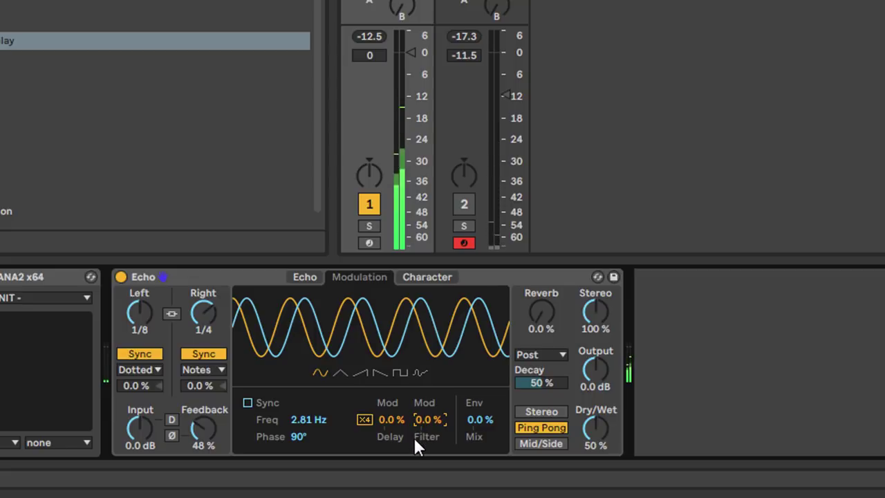
# Set filter modulation to 0.8 %, switch off Echo's filter, and open the character settings
pyautogui.click(429, 277)
pyautogui.click(363, 277)
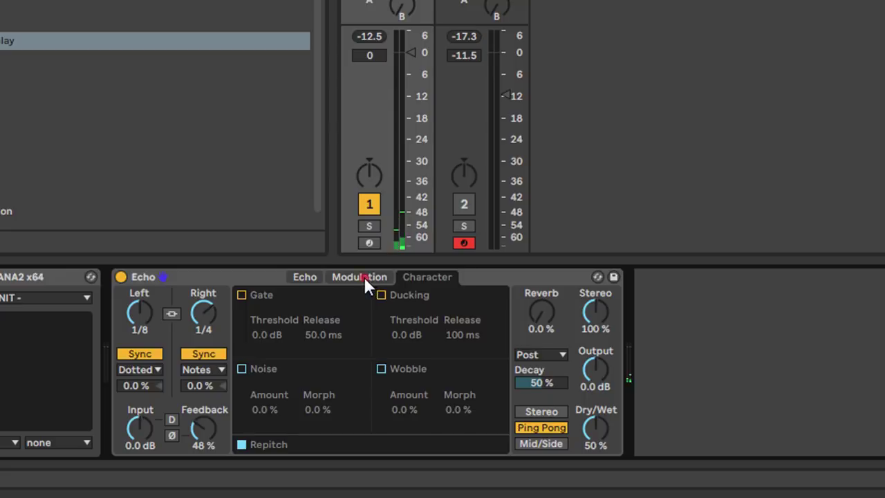
pyautogui.click(426, 419)
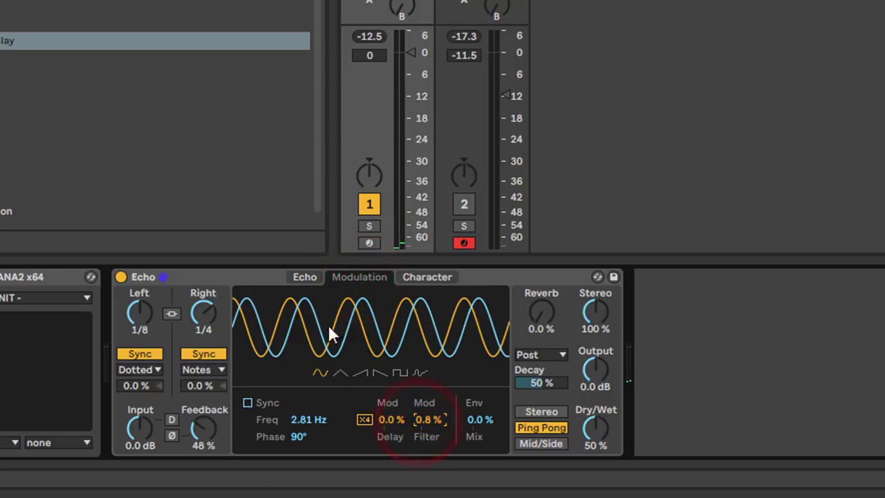
pyautogui.click(305, 277)
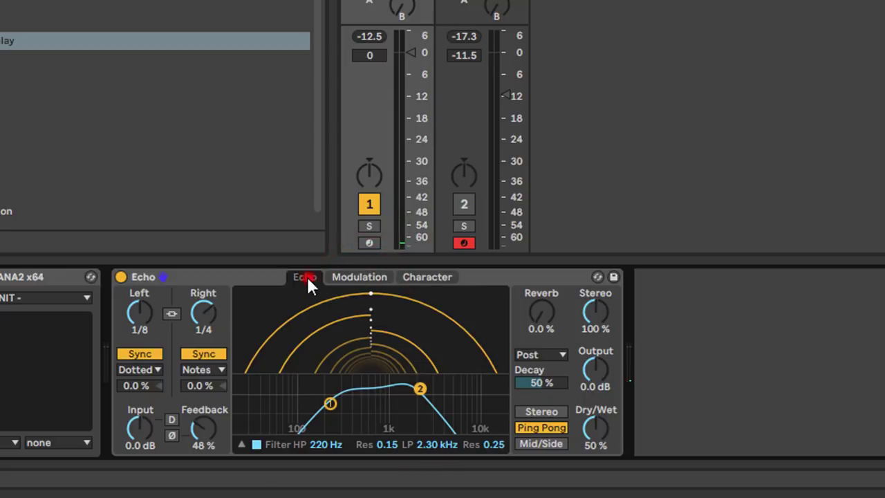
pyautogui.click(256, 444)
pyautogui.click(431, 278)
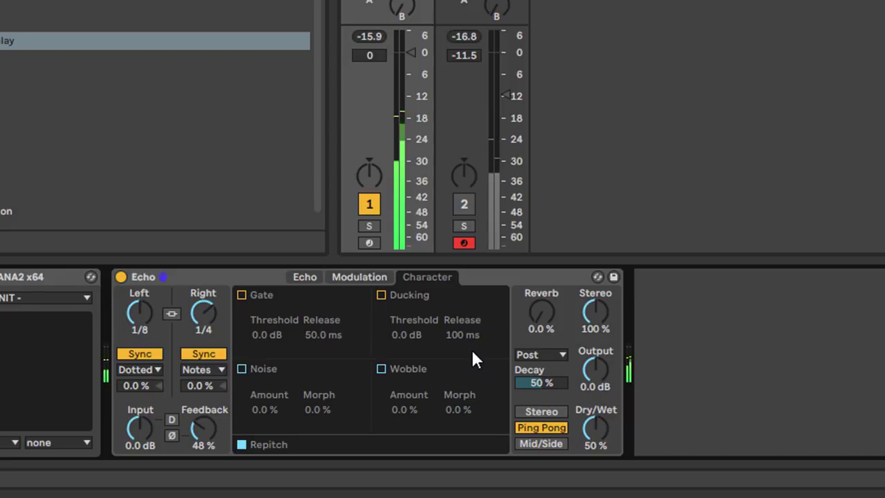
# Enable Echo's gate, and repeatedly reset track 1's peak level to check the input level against the gate threshold
pyautogui.click(240, 293)
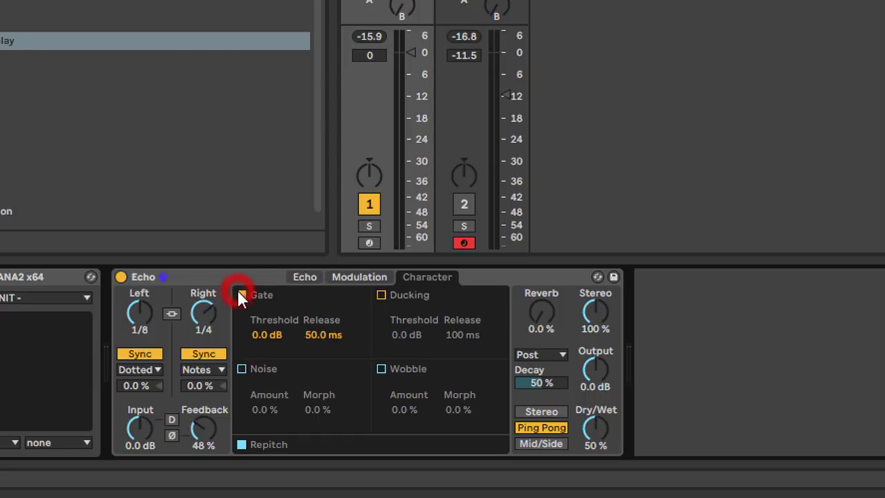
pyautogui.click(365, 35)
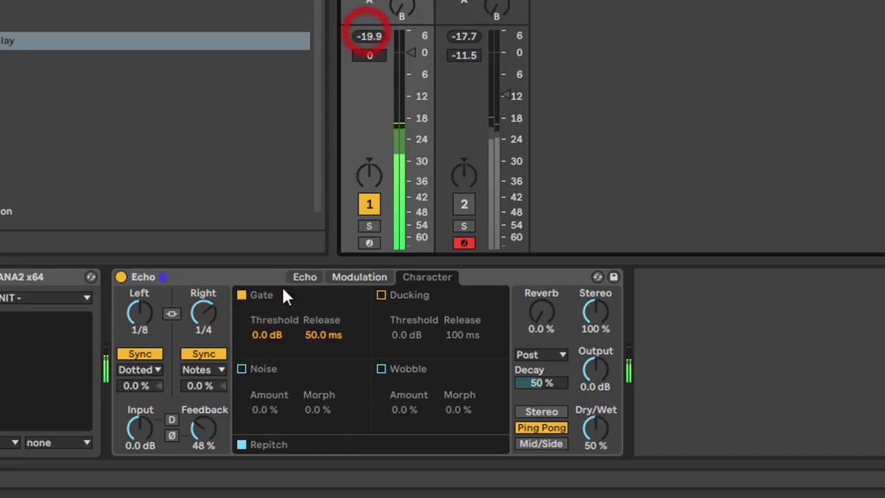
pyautogui.click(365, 40)
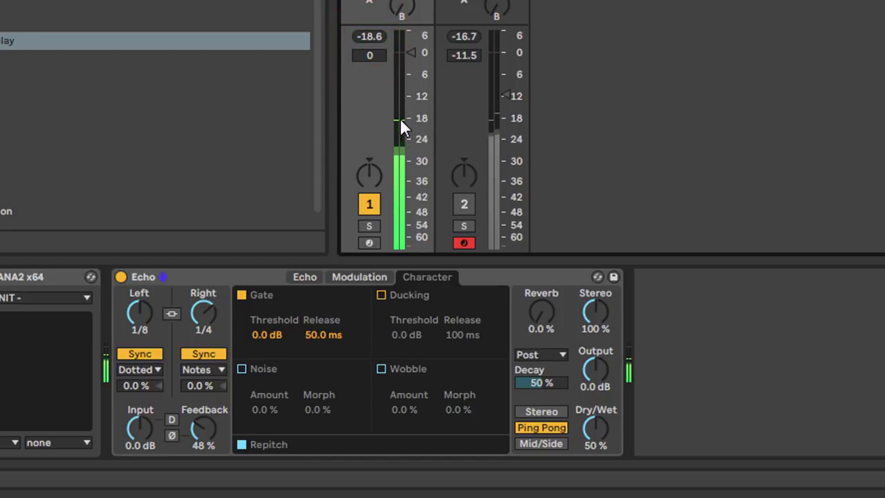
pyautogui.click(368, 36)
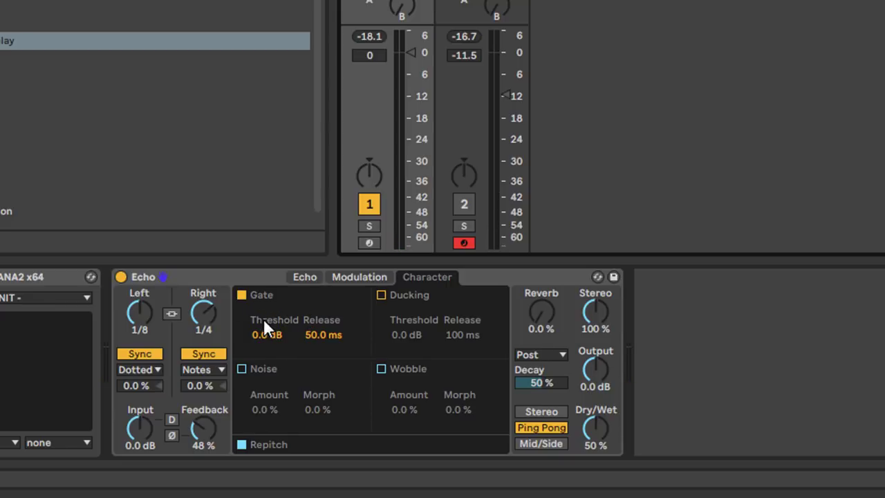
pyautogui.moveTo(255, 334)
pyautogui.mouseDown()
pyautogui.moveTo(255, 394)
pyautogui.moveTo(255, 334)
pyautogui.mouseUp()
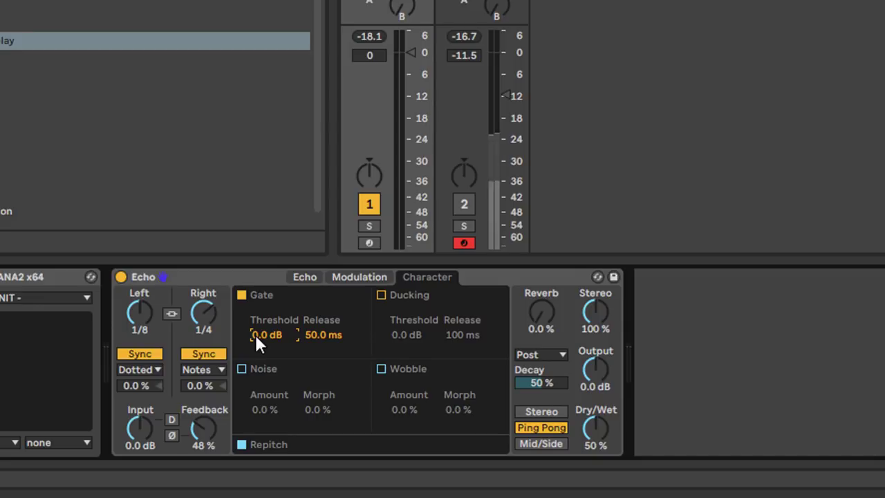
# Arm track 1, try the gate threshold at -19 dB against its peak level, and reset the threshold to 0.0 dB
pyautogui.click(376, 247)
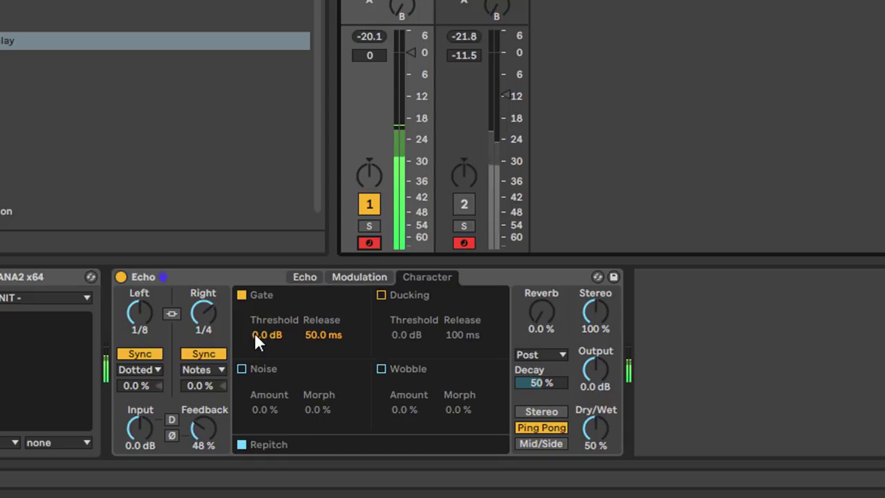
pyautogui.moveTo(255, 332); pyautogui.dragTo(254, 419)
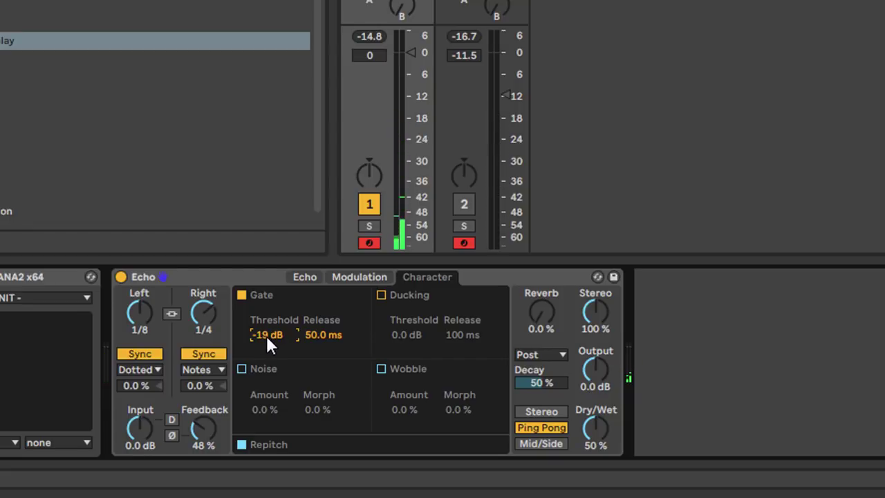
pyautogui.click(363, 36)
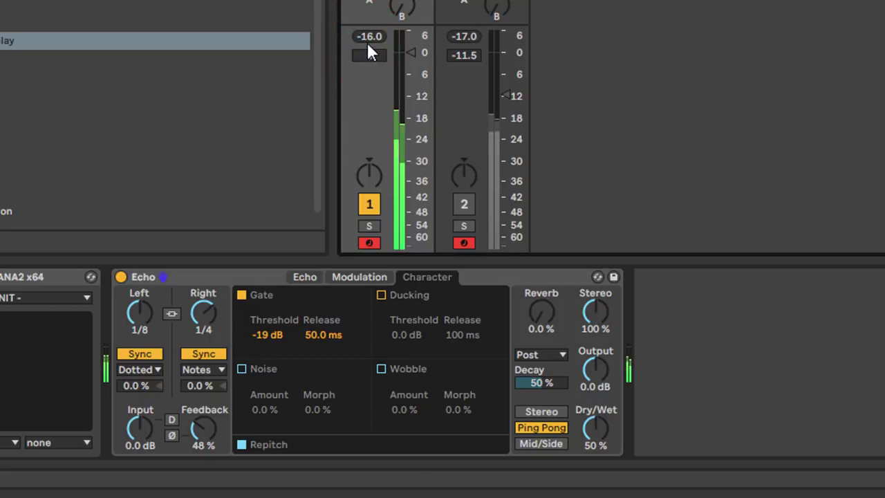
pyautogui.doubleClick(264, 335)
pyautogui.click(258, 335)
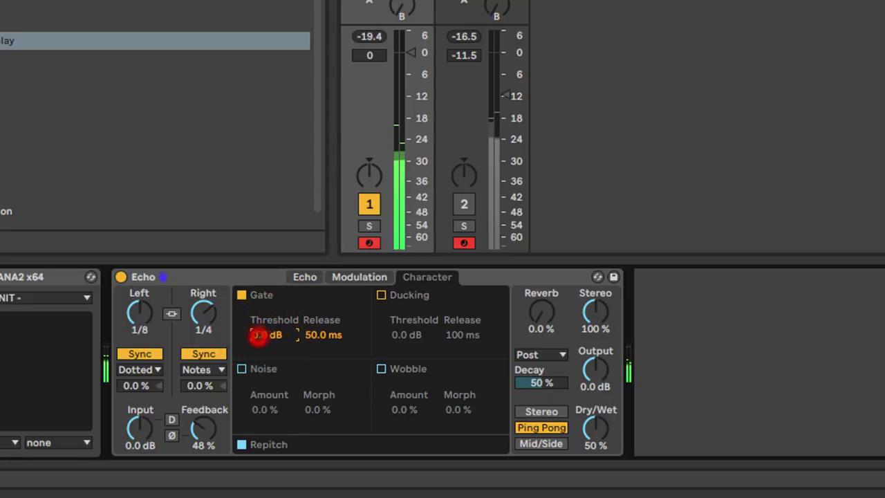
# Set the gate threshold to -16 dB and its release to 341 ms, and switch the gate off
pyautogui.moveTo(257, 335); pyautogui.dragTo(258, 371)
pyautogui.moveTo(310, 336); pyautogui.dragTo(310, 329)
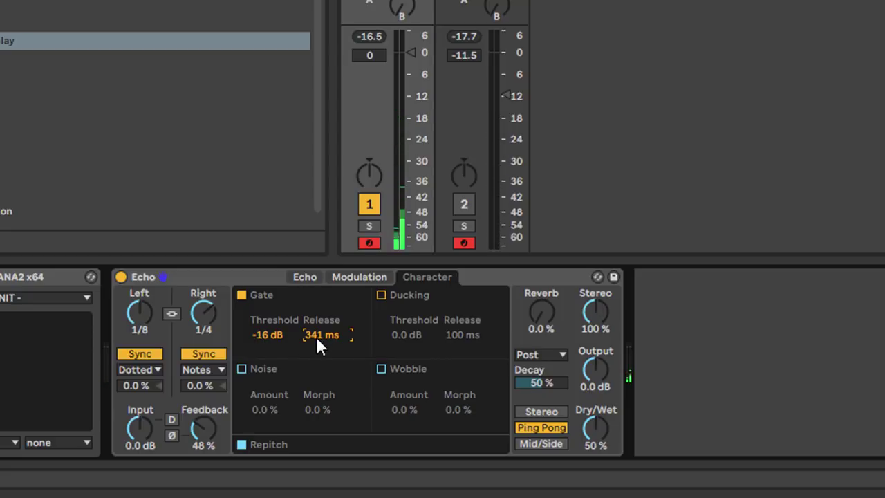
pyautogui.click(241, 295)
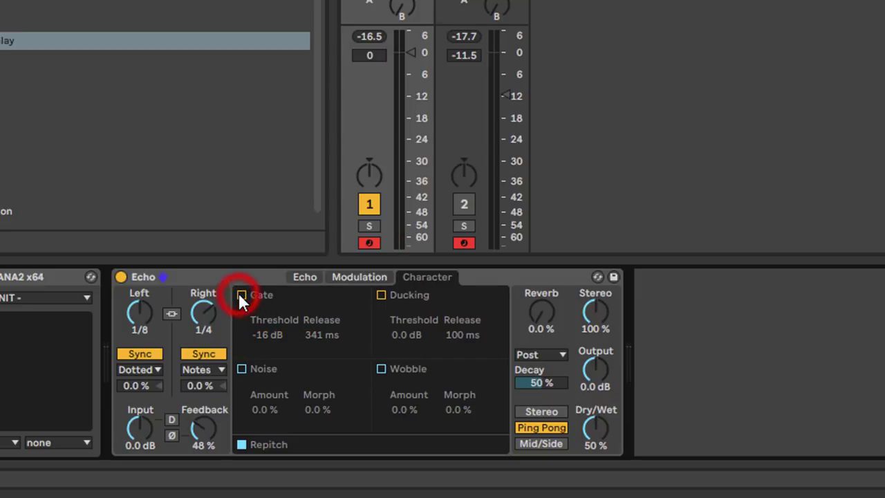
# Enable ducking with a threshold of -24 dB and a release of 112 ms
pyautogui.click(380, 295)
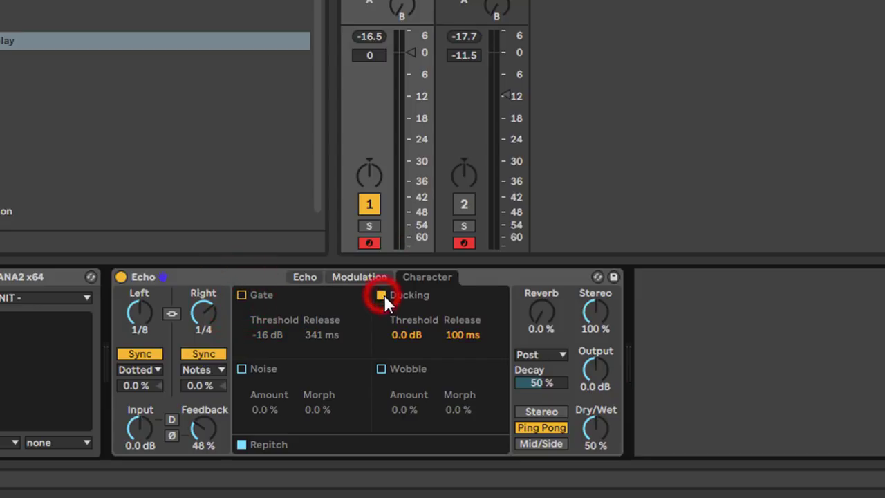
pyautogui.click(396, 335)
pyautogui.moveTo(396, 335); pyautogui.dragTo(396, 369)
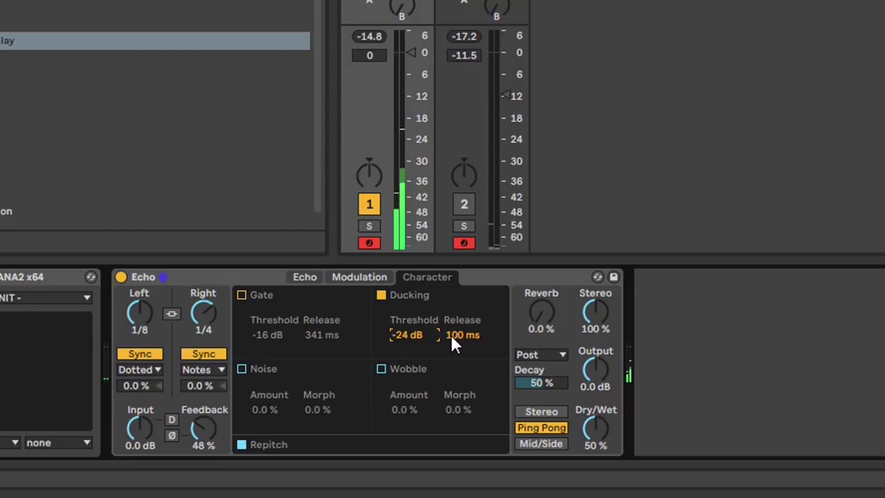
pyautogui.moveTo(454, 336); pyautogui.dragTo(455, 327)
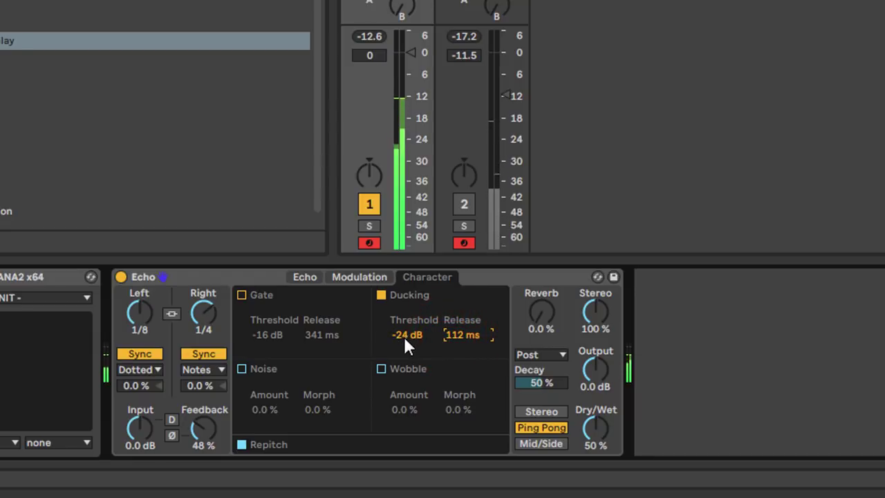
# Try Echo's ducking with a threshold of -43 dB and a release of 198 ms
pyautogui.moveTo(404, 336)
pyautogui.mouseDown()
pyautogui.moveTo(404, 347)
pyautogui.moveTo(403, 334)
pyautogui.mouseUp()
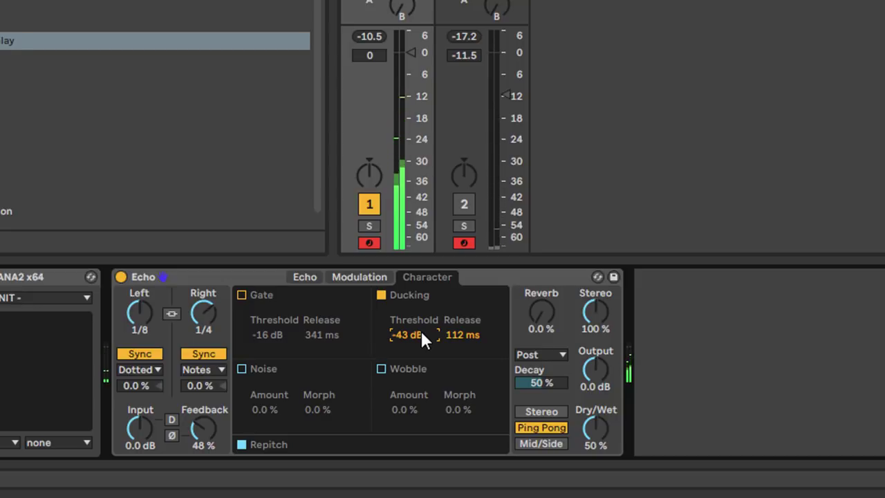
pyautogui.moveTo(454, 334); pyautogui.dragTo(456, 319)
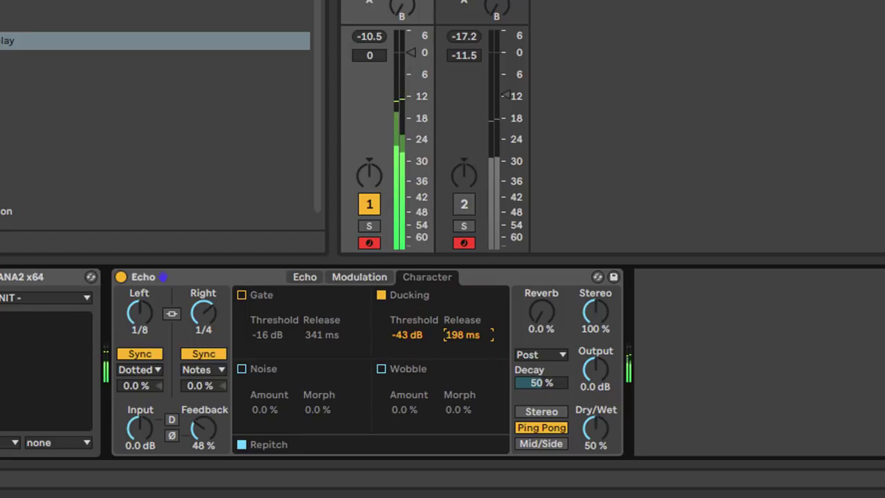
pyautogui.click(455, 334)
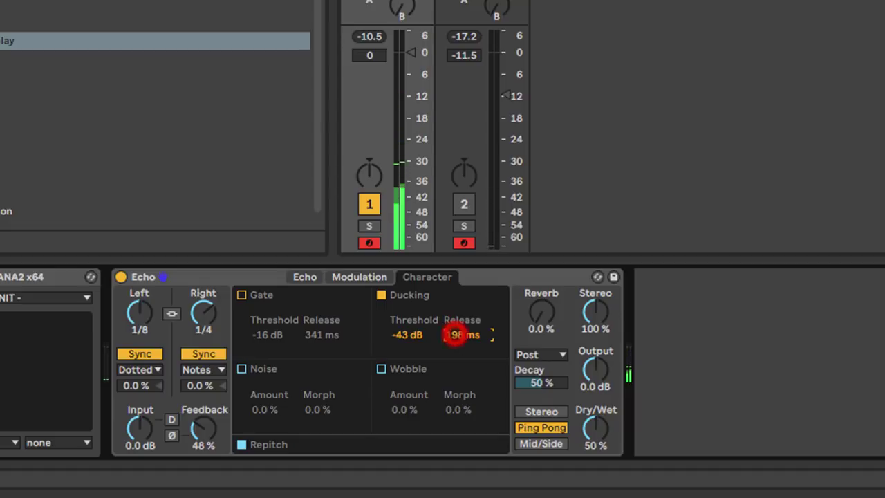
# Set the ducking threshold to 0.0 dB and its release to 100 ms, and switch ducking off
pyautogui.moveTo(405, 334); pyautogui.dragTo(404, 290)
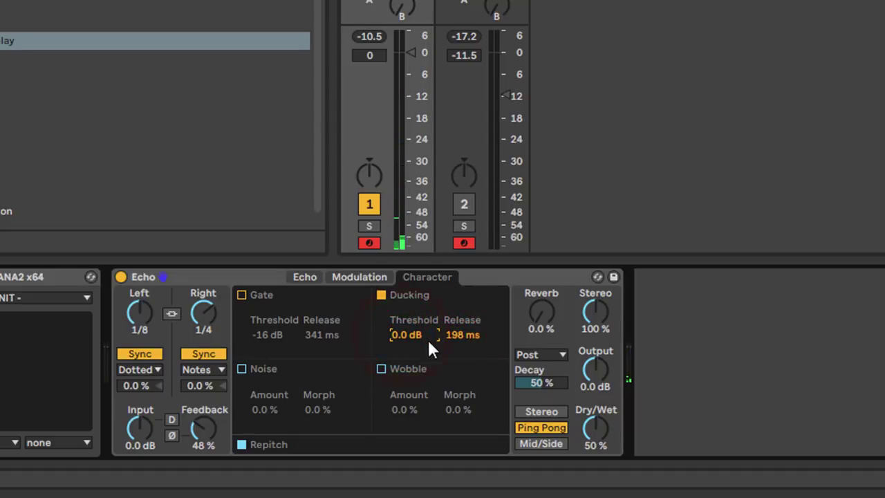
pyautogui.moveTo(451, 335); pyautogui.dragTo(427, 351)
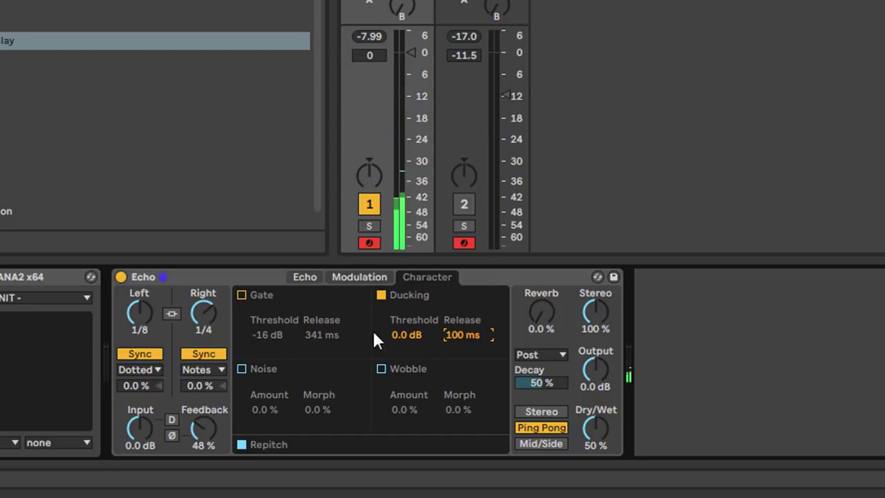
pyautogui.click(380, 294)
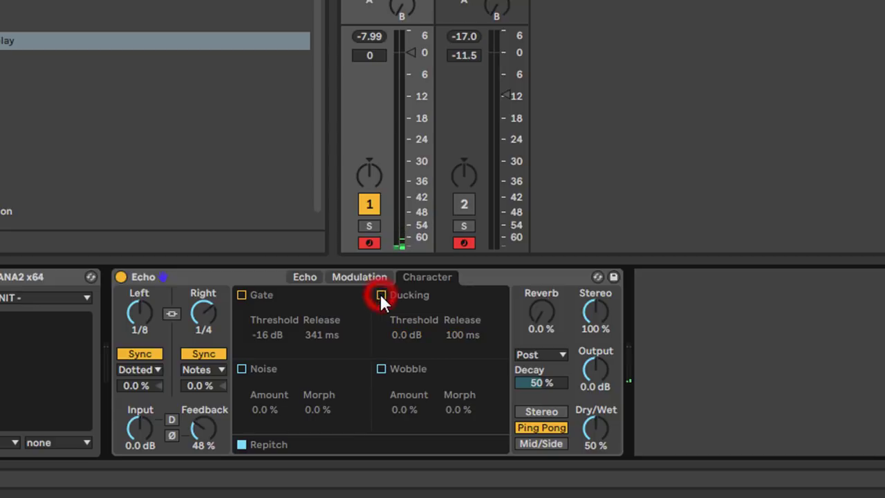
# Enable Echo's noise with an amount of 45 % and a morph of 32 %
pyautogui.click(241, 369)
pyautogui.moveTo(254, 408); pyautogui.dragTo(255, 377)
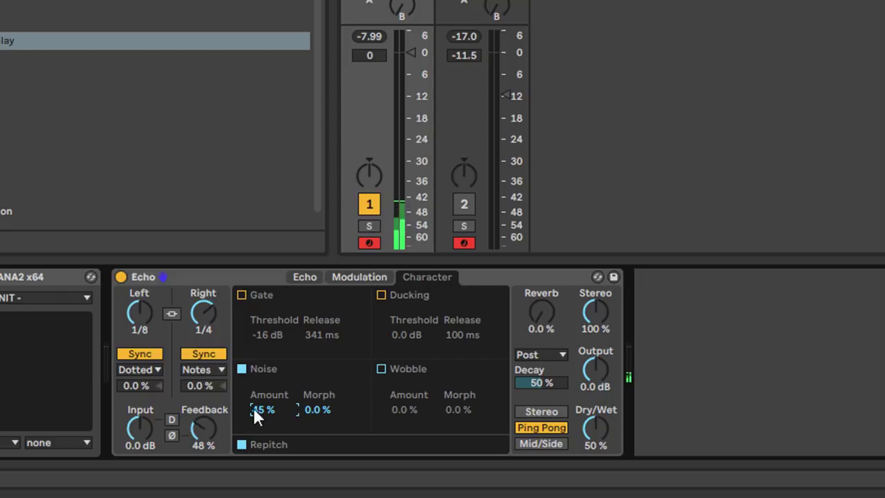
pyautogui.moveTo(313, 409); pyautogui.dragTo(313, 398)
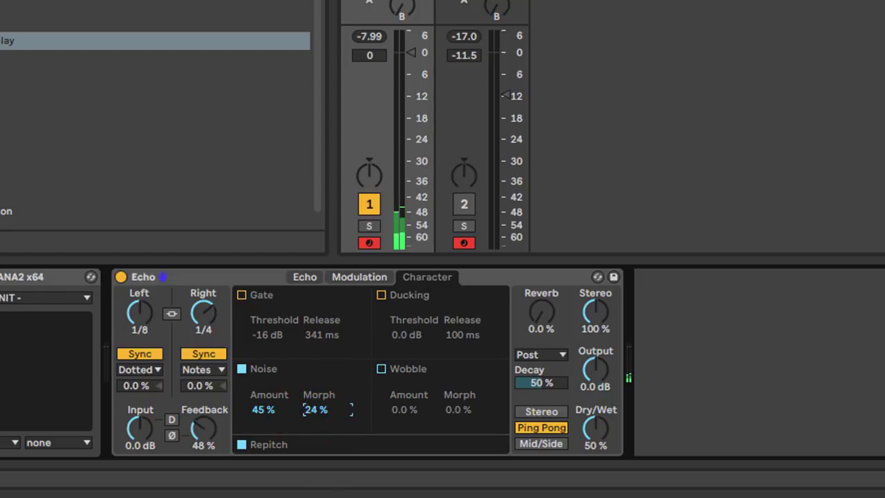
pyautogui.moveTo(313, 398); pyautogui.dragTo(313, 395)
# Raise the noise amount to 68 % and sweep its morph up and down, settling on 48 %
pyautogui.moveTo(257, 410); pyautogui.dragTo(258, 394)
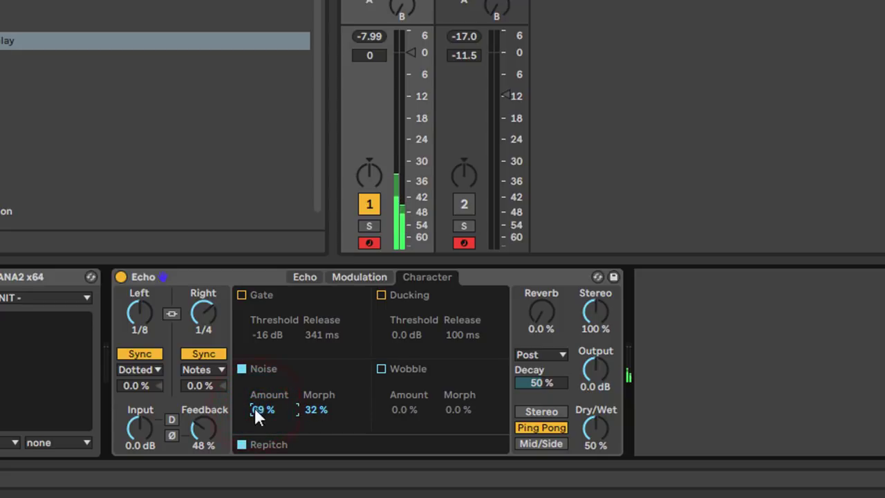
pyautogui.moveTo(318, 410); pyautogui.dragTo(318, 379)
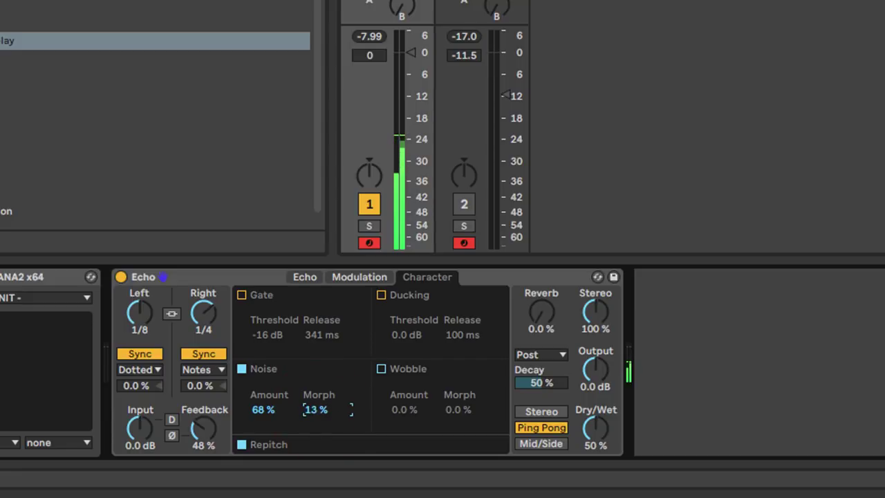
pyautogui.moveTo(318, 423); pyautogui.dragTo(318, 401)
pyautogui.moveTo(318, 410); pyautogui.dragTo(318, 426)
# Enable the gate with a threshold of -15 dB and a release of 86.7 ms to gate the noise
pyautogui.click(242, 295)
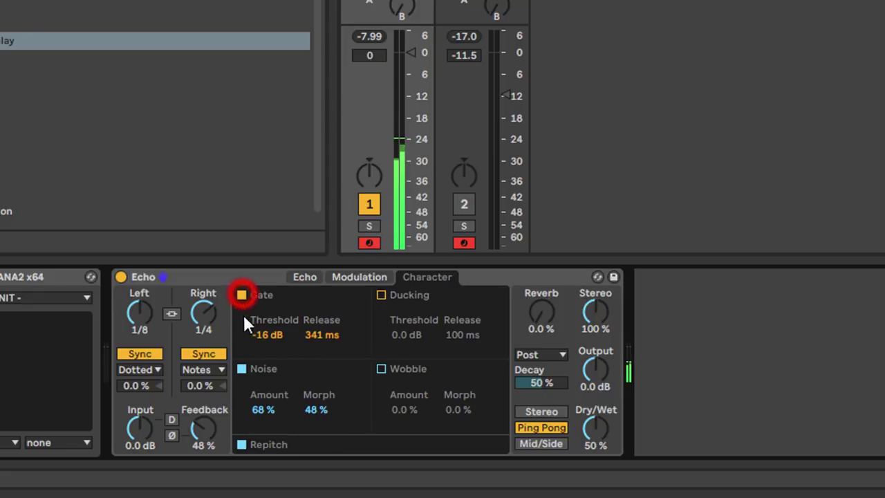
pyautogui.moveTo(264, 335); pyautogui.dragTo(266, 353)
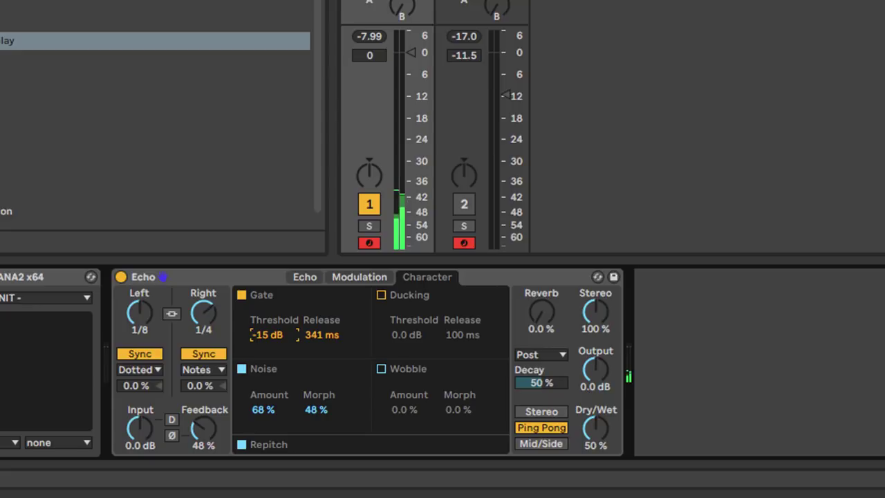
pyautogui.moveTo(314, 335); pyautogui.dragTo(320, 332)
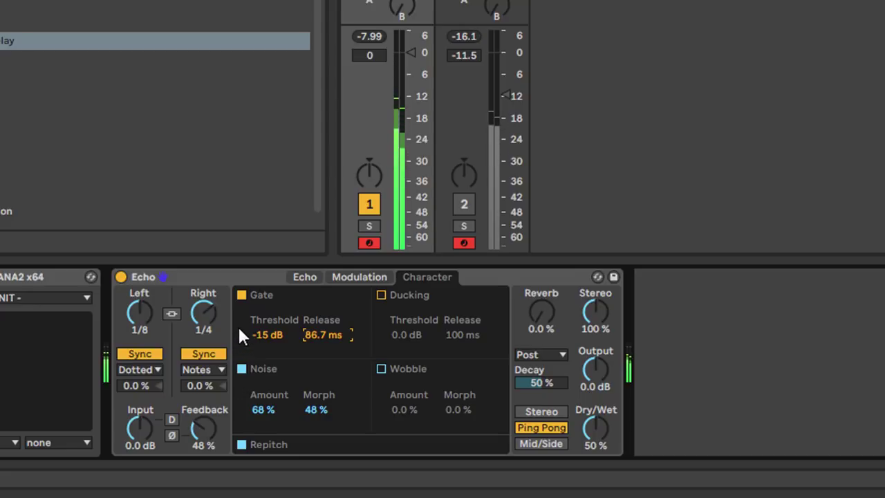
# Set the noise morph to 79 % and its amount to 69 %, and switch both the gate and noise off
pyautogui.moveTo(315, 409); pyautogui.dragTo(315, 388)
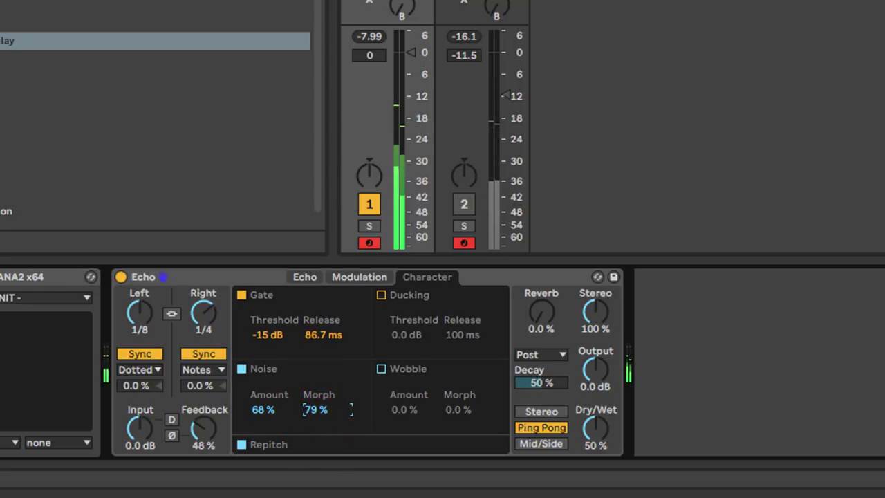
pyautogui.moveTo(255, 410)
pyautogui.mouseDown()
pyautogui.moveTo(255, 419)
pyautogui.moveTo(254, 408)
pyautogui.mouseUp()
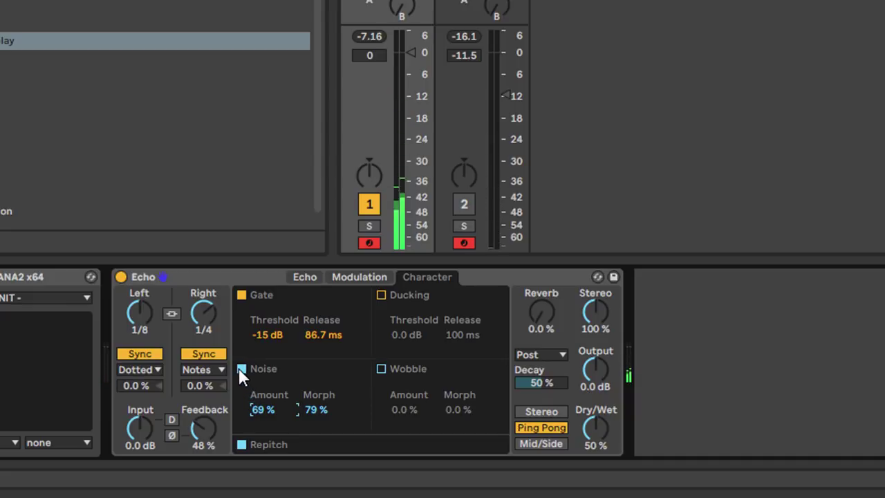
pyautogui.click(241, 293)
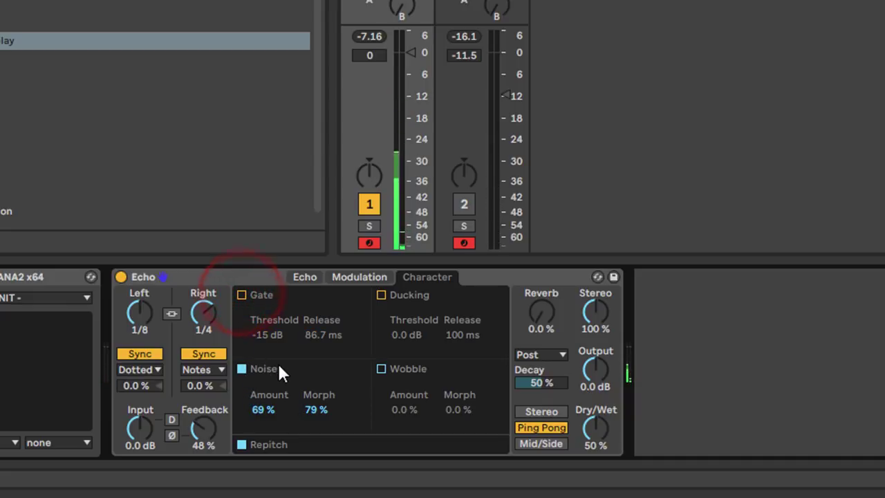
pyautogui.click(242, 369)
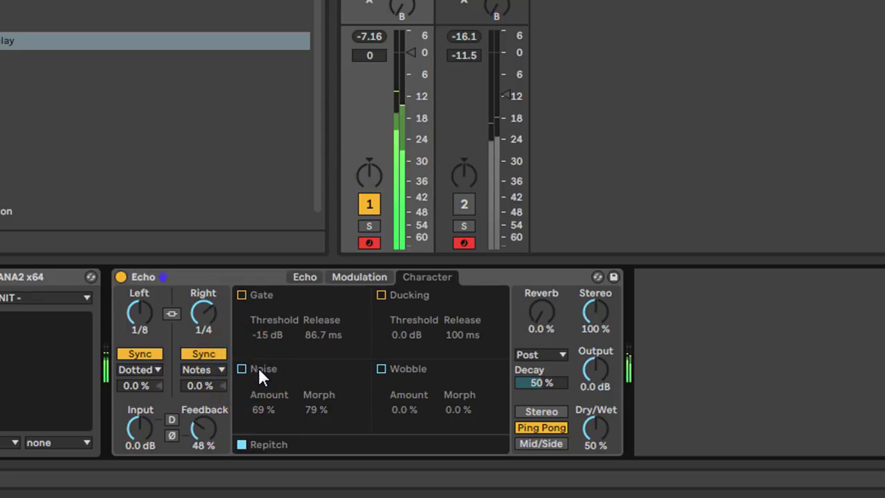
# Enable wobble, check Echo's delay modulation settings for comparison, and set the wobble amount to 42 %
pyautogui.click(381, 369)
pyautogui.click(359, 276)
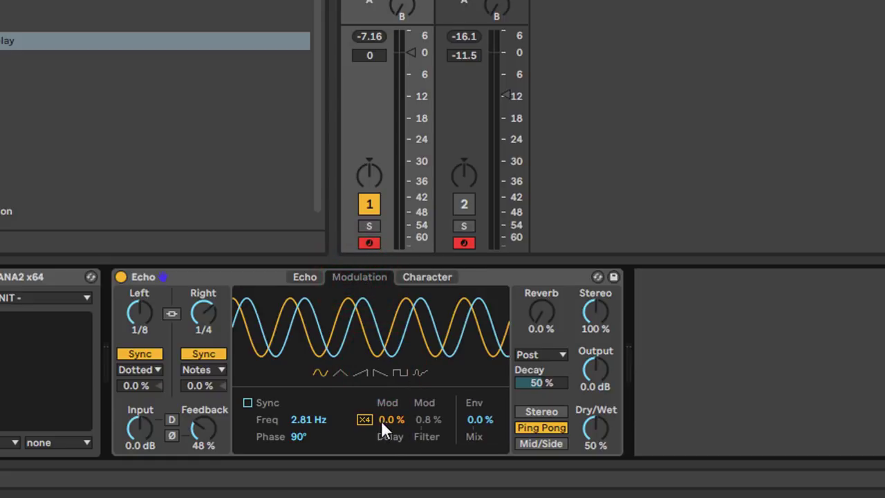
pyautogui.click(409, 277)
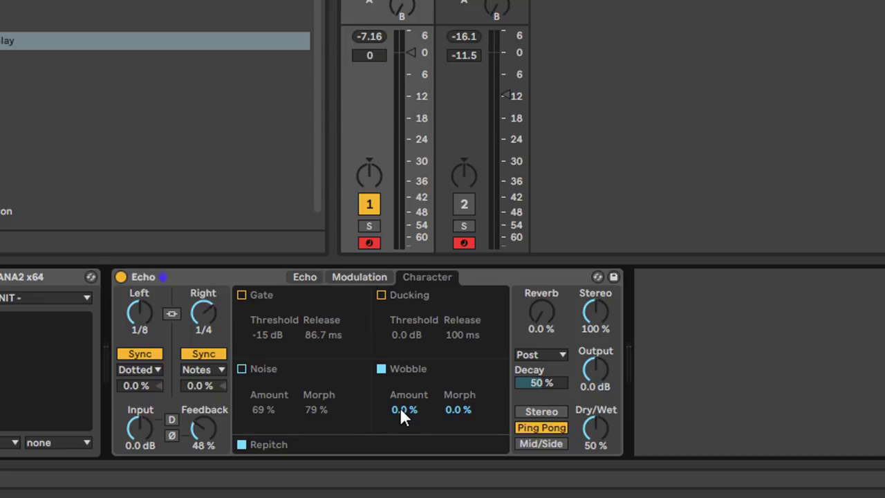
pyautogui.moveTo(402, 409); pyautogui.dragTo(401, 412)
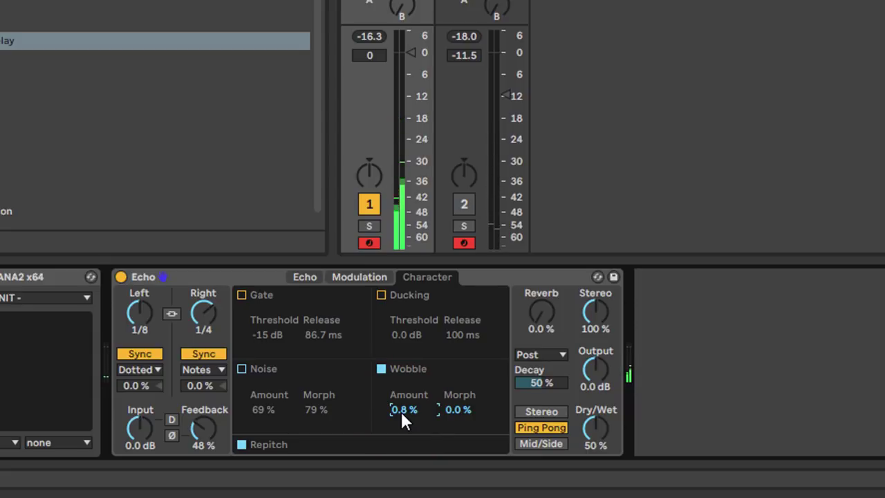
pyautogui.moveTo(401, 407); pyautogui.dragTo(401, 327)
pyautogui.moveTo(401, 410); pyautogui.dragTo(402, 410)
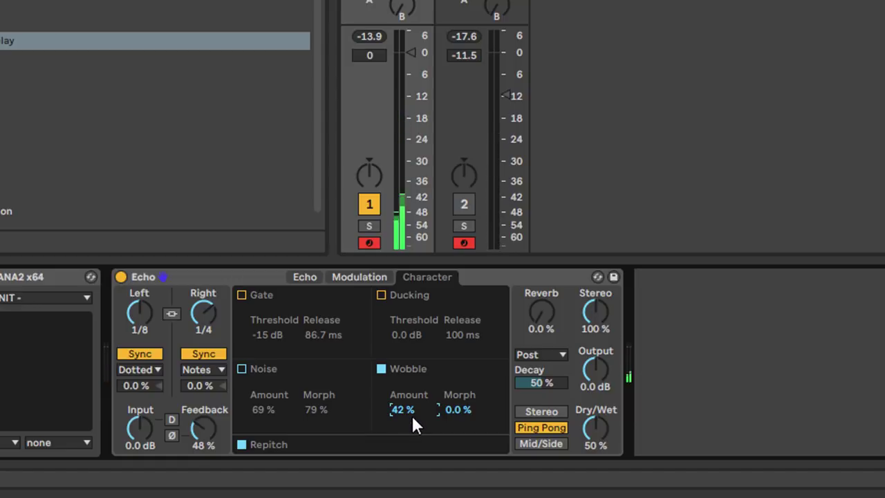
# Set the wobble morph to 36 % and lower the wobble amount to 17 %
pyautogui.moveTo(453, 405)
pyautogui.mouseDown()
pyautogui.moveTo(457, 394)
pyautogui.moveTo(458, 408)
pyautogui.mouseUp()
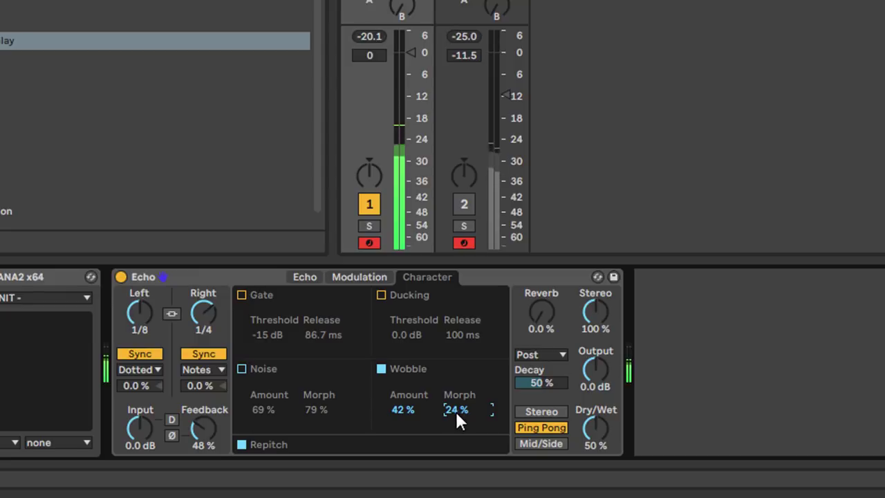
pyautogui.moveTo(455, 410); pyautogui.dragTo(455, 401)
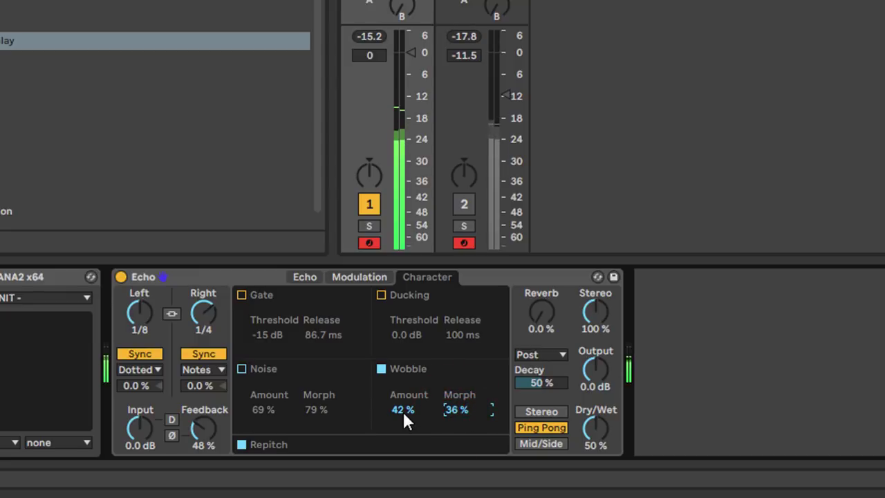
pyautogui.moveTo(397, 407); pyautogui.dragTo(401, 424)
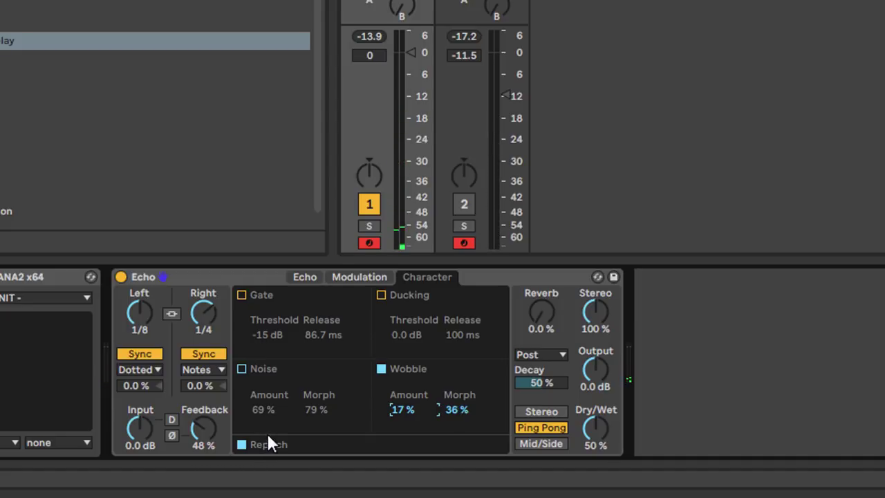
# Activate track 2, play it together with track 1, and lower Echo's dry/wet mix to 25 %
pyautogui.click(297, 280)
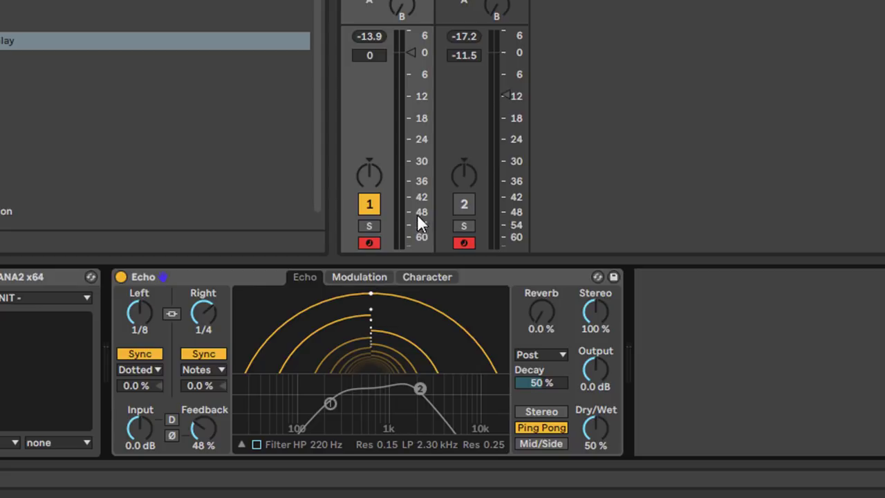
pyautogui.click(466, 204)
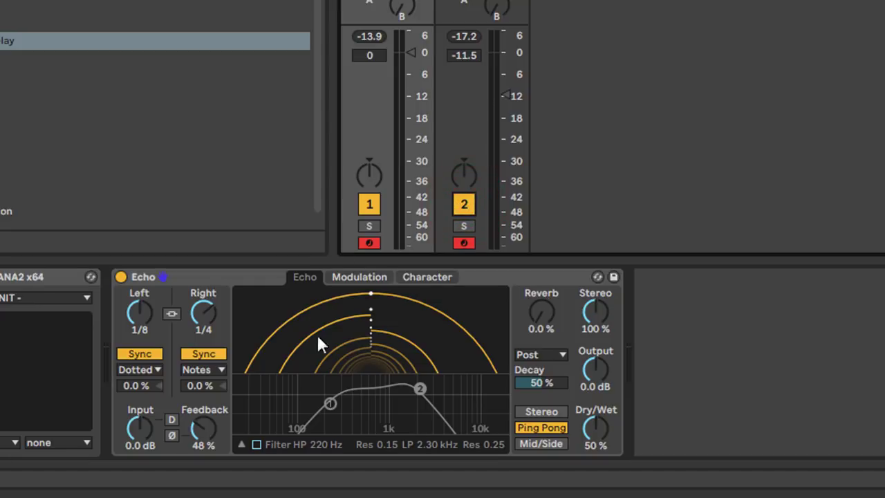
pyautogui.press('space')
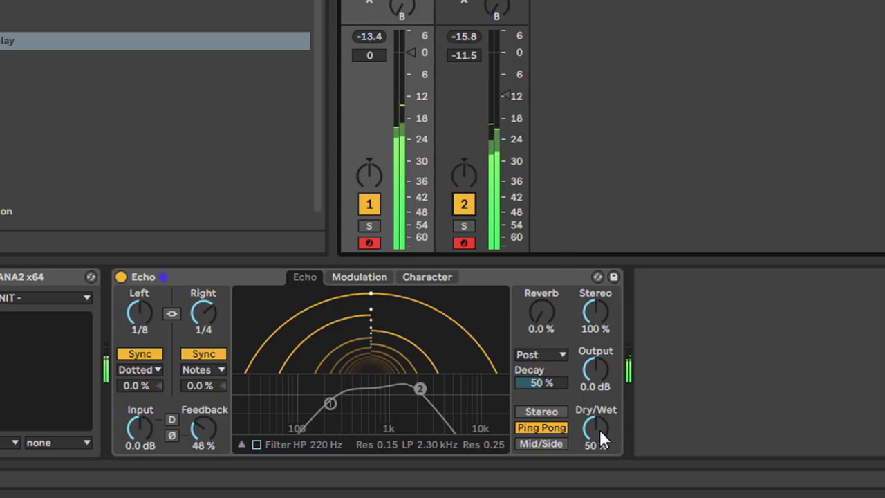
pyautogui.moveTo(595, 429); pyautogui.dragTo(594, 457)
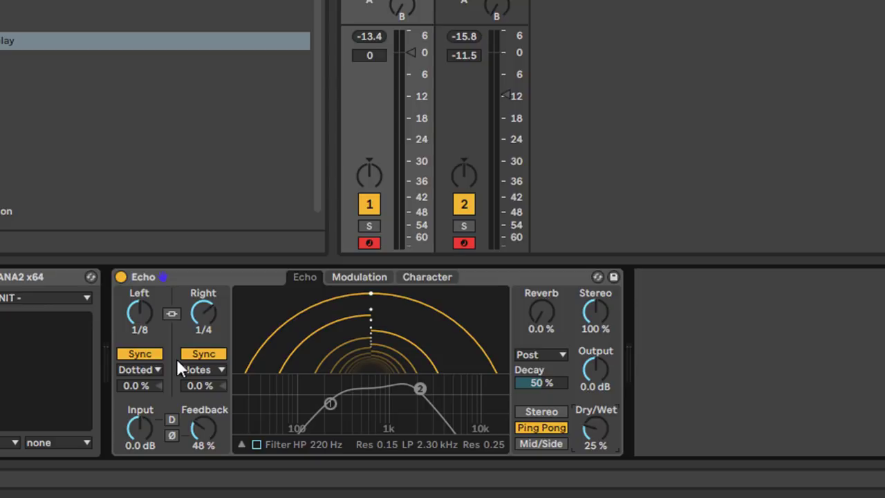
# Enable Echo's input distortion and filter, and balance an input gain of 24 dB with an output level of -20 dB
pyautogui.click(172, 419)
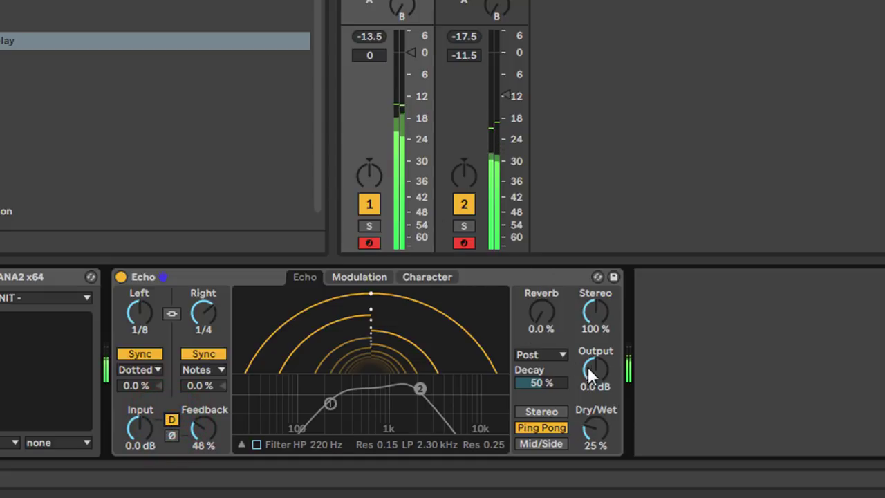
pyautogui.moveTo(588, 366); pyautogui.dragTo(588, 397)
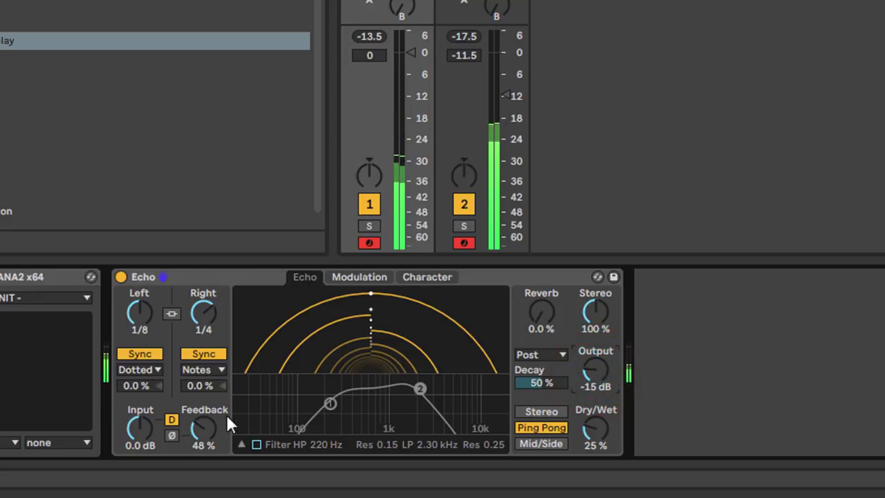
pyautogui.click(254, 444)
pyautogui.moveTo(145, 429); pyautogui.dragTo(139, 394)
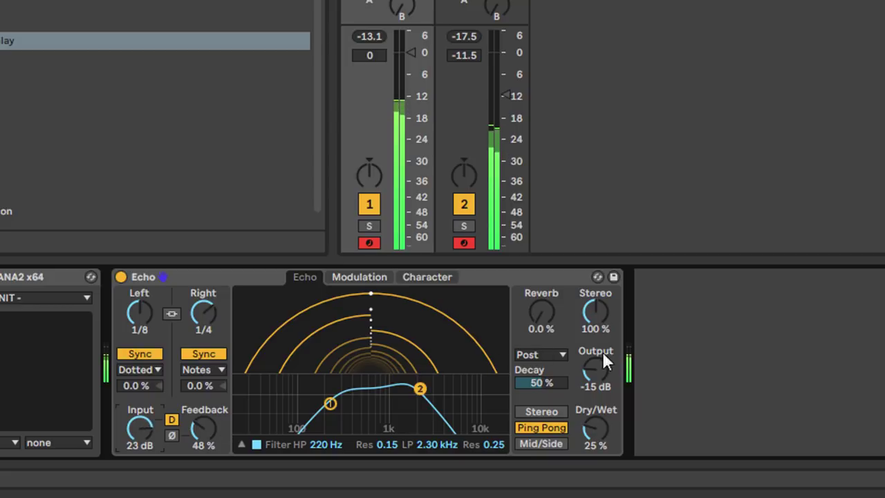
pyautogui.moveTo(602, 354); pyautogui.dragTo(602, 360)
pyautogui.moveTo(143, 433); pyautogui.dragTo(143, 433)
pyautogui.moveTo(603, 365); pyautogui.dragTo(602, 372)
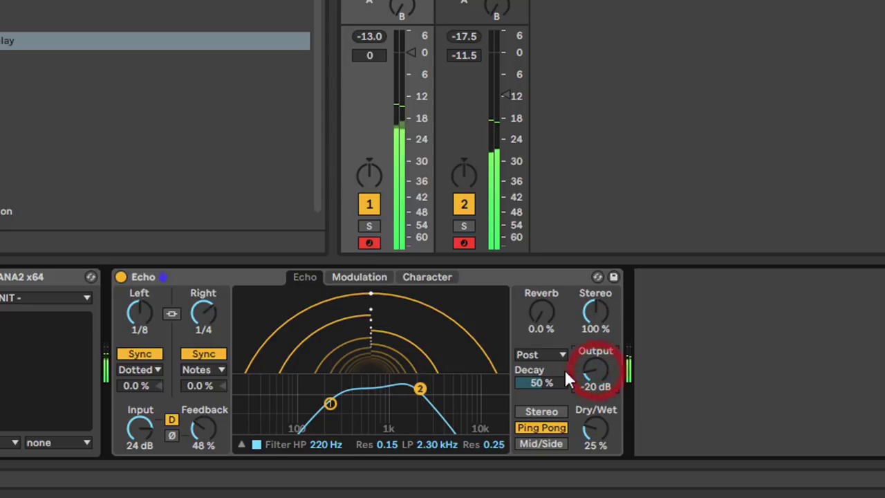
# Reset the wobble amount and morph to 0.0 % and switch wobble off
pyautogui.click(430, 277)
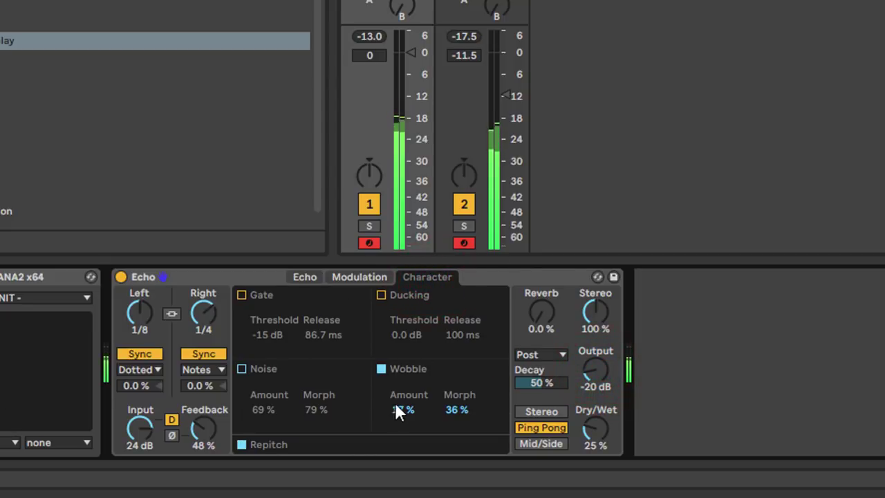
pyautogui.moveTo(456, 411); pyautogui.dragTo(456, 429)
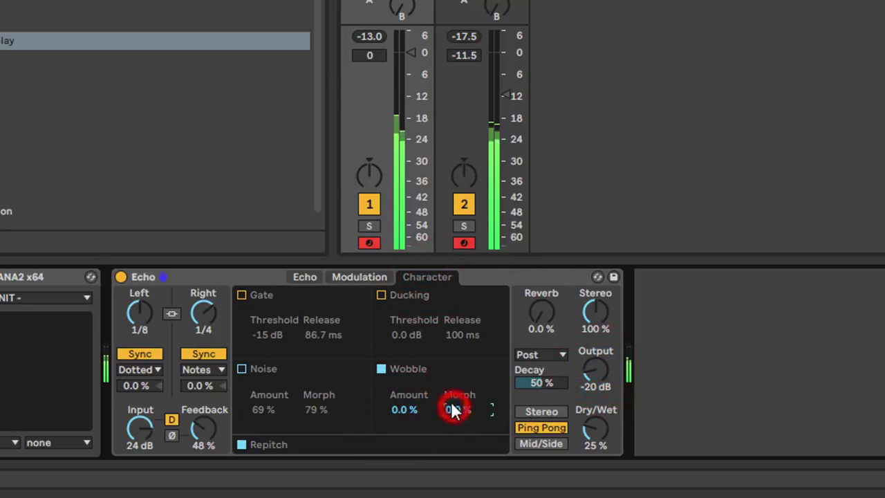
pyautogui.click(381, 368)
# Set Echo's modulation frequency to 0.33 Hz and its delay modulation to 15 %
pyautogui.click(367, 277)
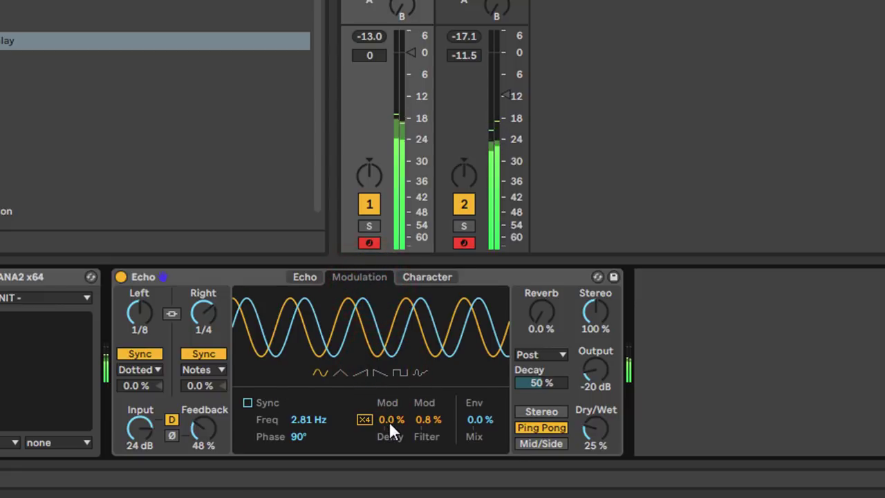
pyautogui.moveTo(388, 421); pyautogui.dragTo(388, 384)
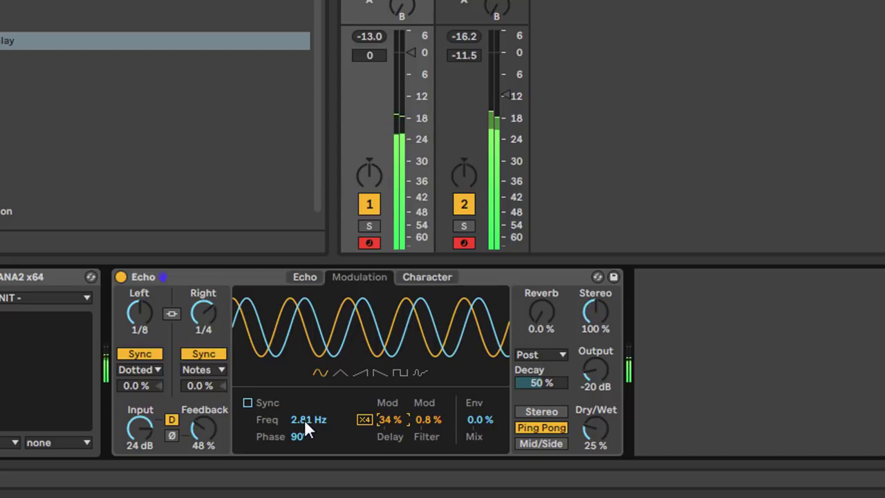
pyautogui.moveTo(305, 419); pyautogui.dragTo(328, 429)
pyautogui.moveTo(385, 418); pyautogui.dragTo(385, 446)
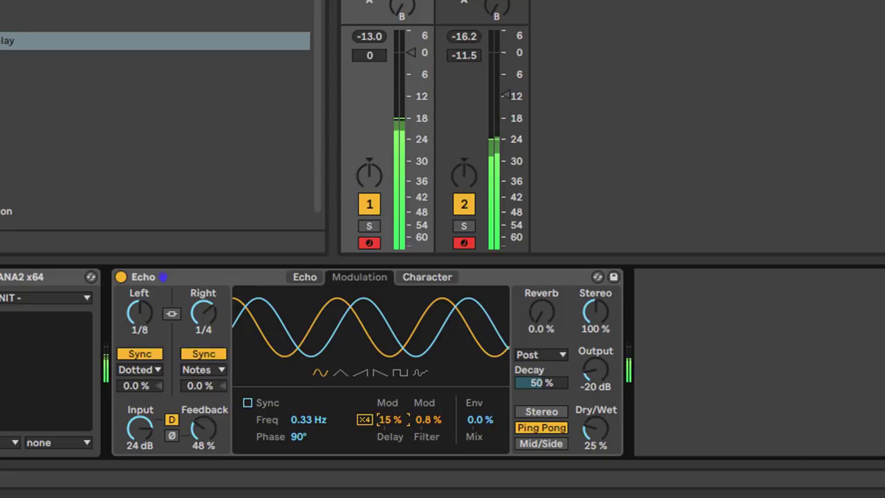
# Raise Echo's filter modulation to 41 %, checking the filter curve along the way
pyautogui.moveTo(427, 418); pyautogui.dragTo(426, 383)
pyautogui.click(310, 277)
pyautogui.click(358, 277)
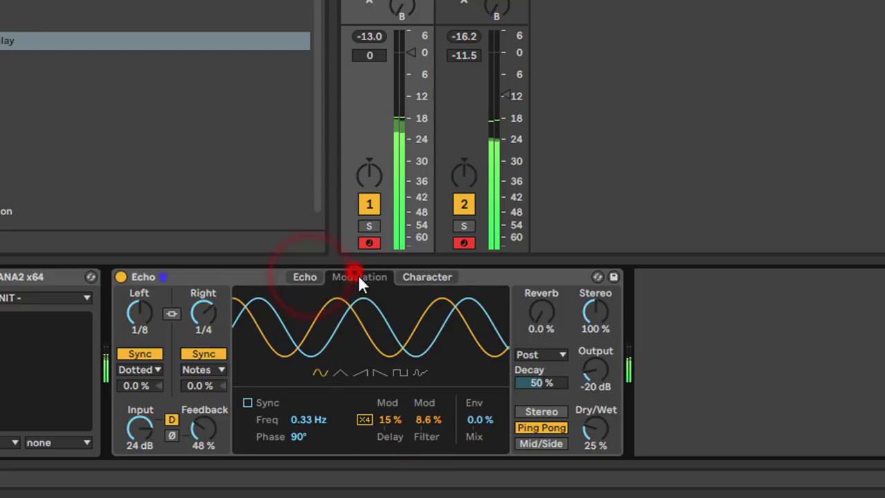
pyautogui.moveTo(426, 419)
pyautogui.mouseDown()
pyautogui.moveTo(426, 396)
pyautogui.moveTo(427, 413)
pyautogui.mouseUp()
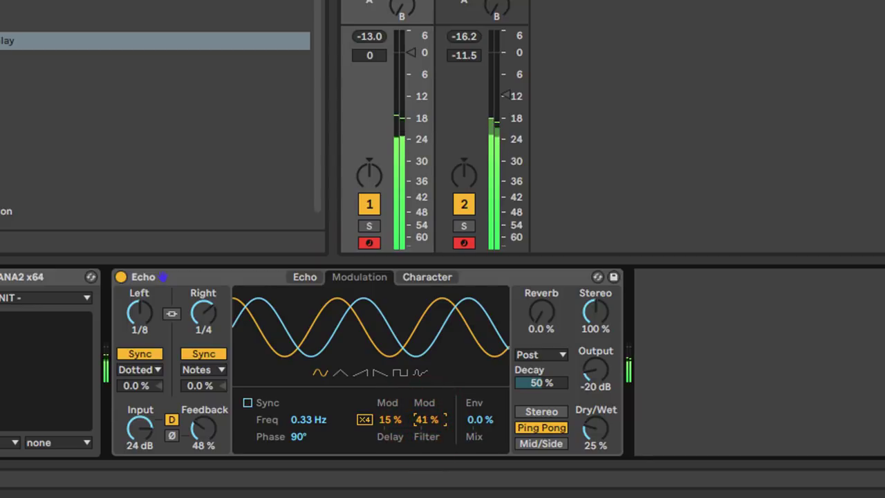
# Narrow Echo's filter to HP 301 Hz (Res 0.17) and LP 1.82 kHz (Res 0.22), and set the dry/wet mix to 29 %
pyautogui.click(304, 276)
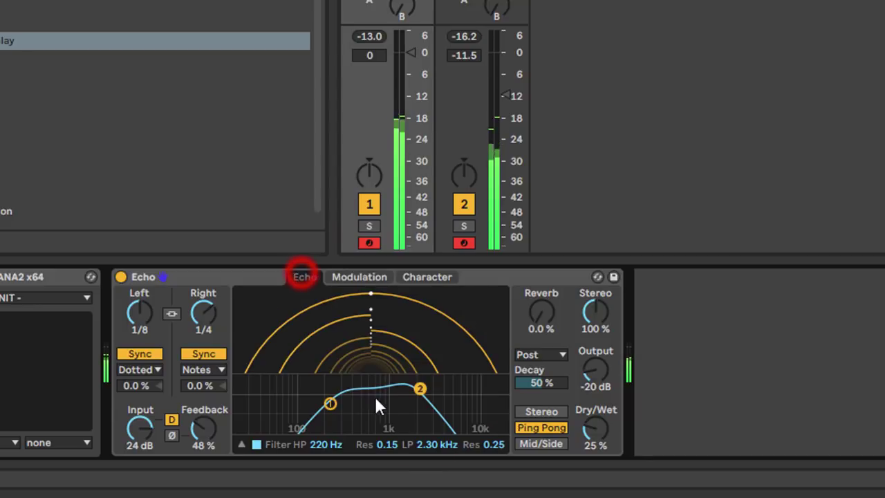
pyautogui.moveTo(418, 388); pyautogui.dragTo(414, 389)
pyautogui.moveTo(595, 429); pyautogui.dragTo(595, 408)
pyautogui.moveTo(330, 403)
pyautogui.mouseDown()
pyautogui.moveTo(345, 403)
pyautogui.moveTo(329, 400)
pyautogui.mouseUp()
pyautogui.moveTo(416, 388); pyautogui.dragTo(414, 392)
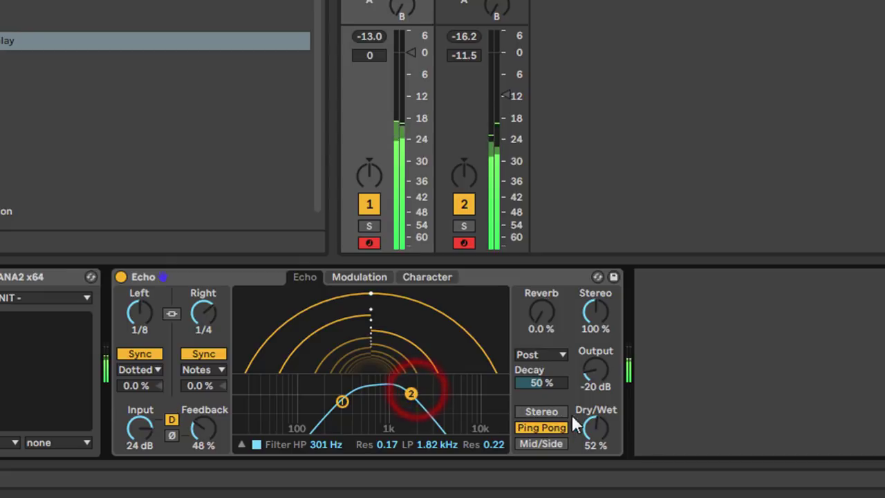
pyautogui.moveTo(594, 426); pyautogui.dragTo(600, 432)
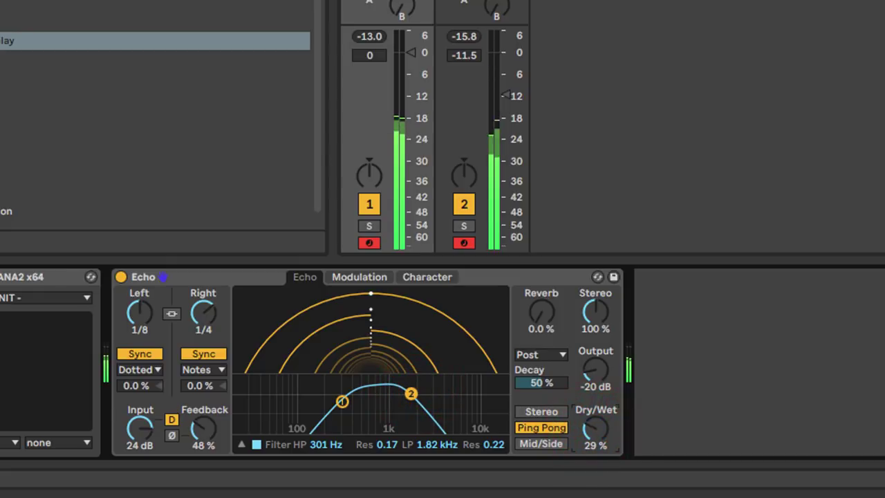
# Enable Echo's wobble with an amount of 25 % and a morph of 20 %
pyautogui.click(427, 278)
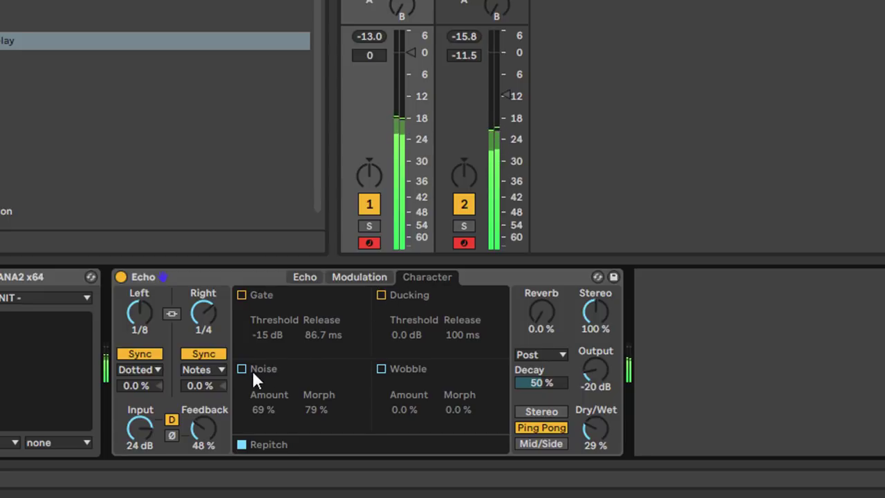
pyautogui.click(381, 368)
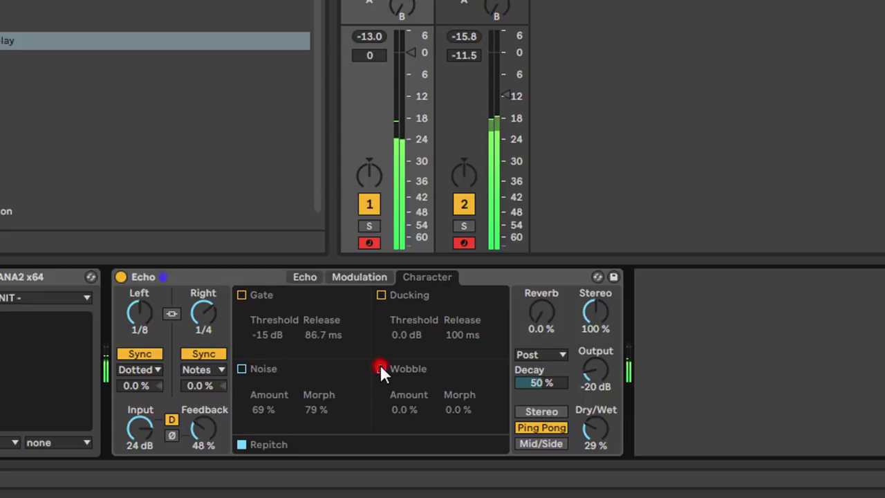
pyautogui.moveTo(404, 409); pyautogui.dragTo(403, 405)
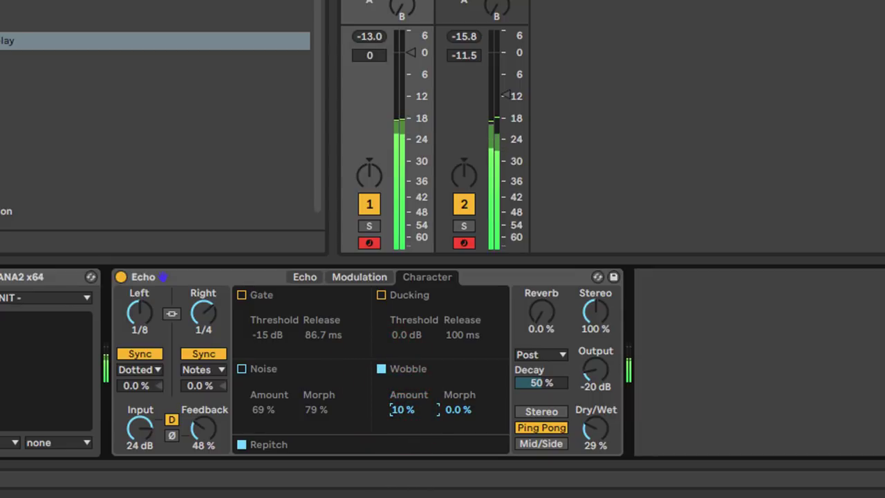
pyautogui.moveTo(403, 406); pyautogui.dragTo(450, 396)
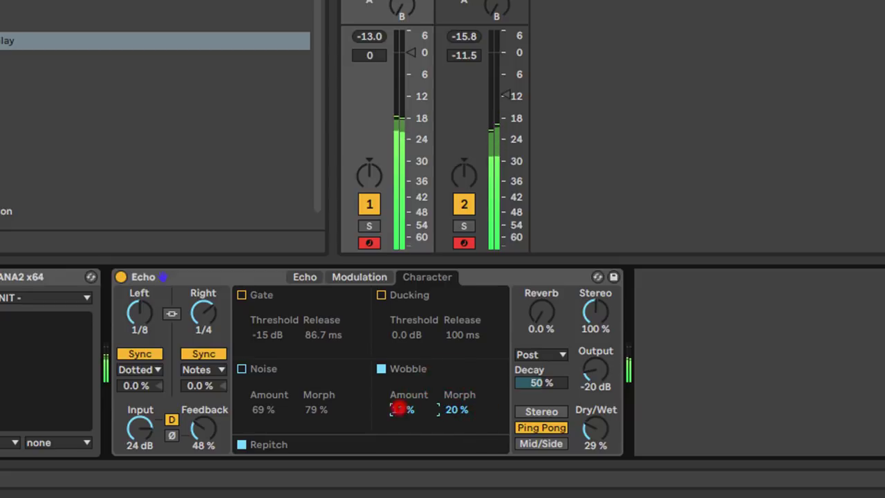
pyautogui.moveTo(401, 409)
pyautogui.mouseDown()
pyautogui.moveTo(401, 397)
pyautogui.moveTo(401, 406)
pyautogui.mouseUp()
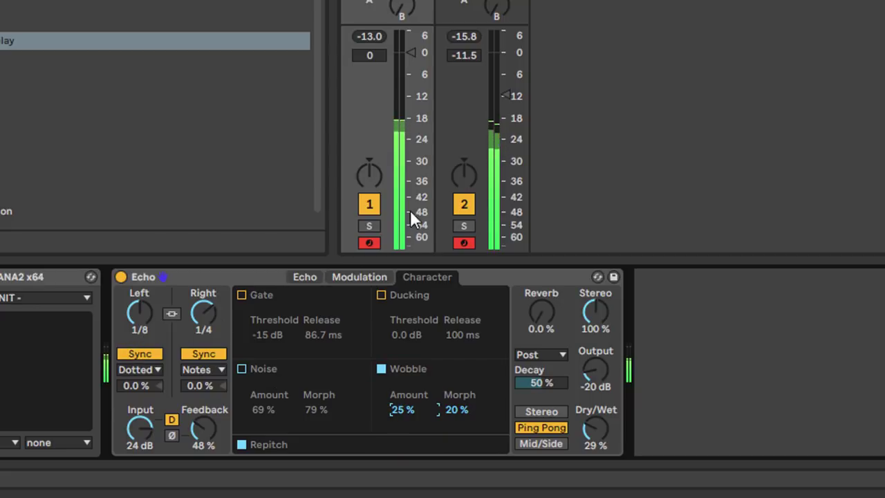
# Mute track 2 while adjusting Echo's dry/wet mix to 31 %, and reactivate the track
pyautogui.click(463, 204)
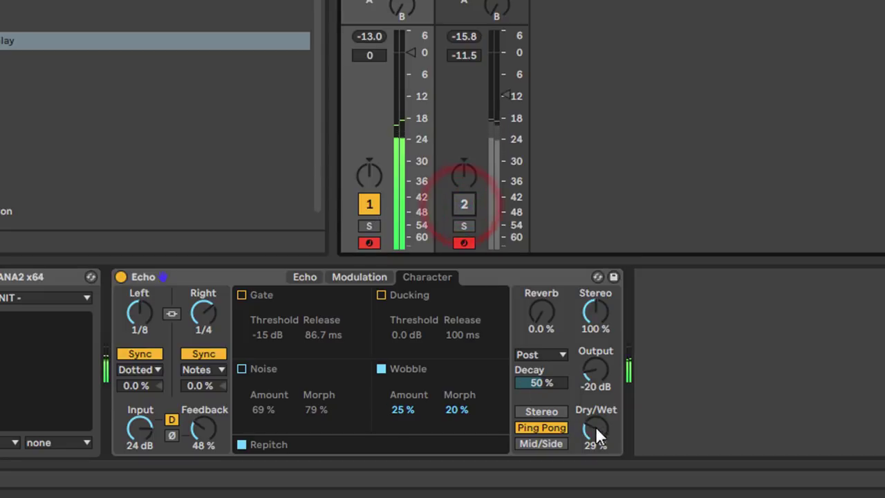
pyautogui.moveTo(593, 429); pyautogui.dragTo(594, 413)
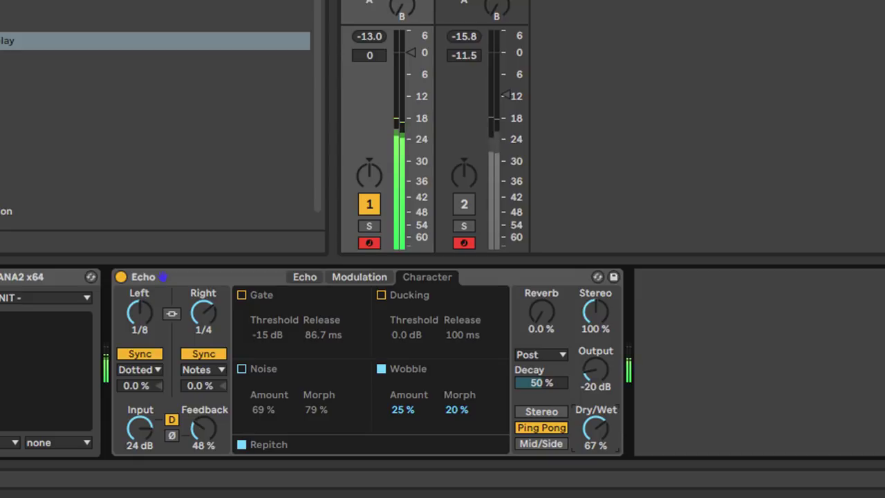
pyautogui.moveTo(594, 427); pyautogui.dragTo(593, 429)
pyautogui.click(464, 204)
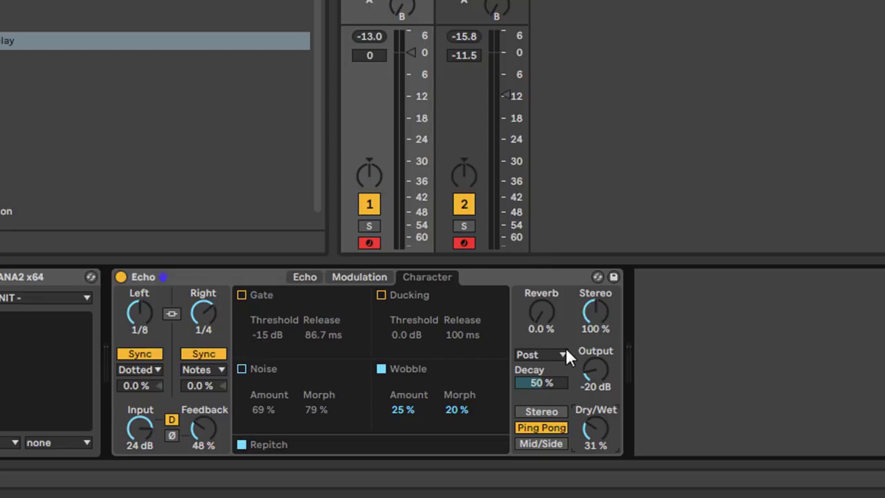
# Set Echo's reverb to 56 % with a 75 % decay, and raise track 2's volume to -10.4 dB
pyautogui.moveTo(543, 382); pyautogui.dragTo(543, 370)
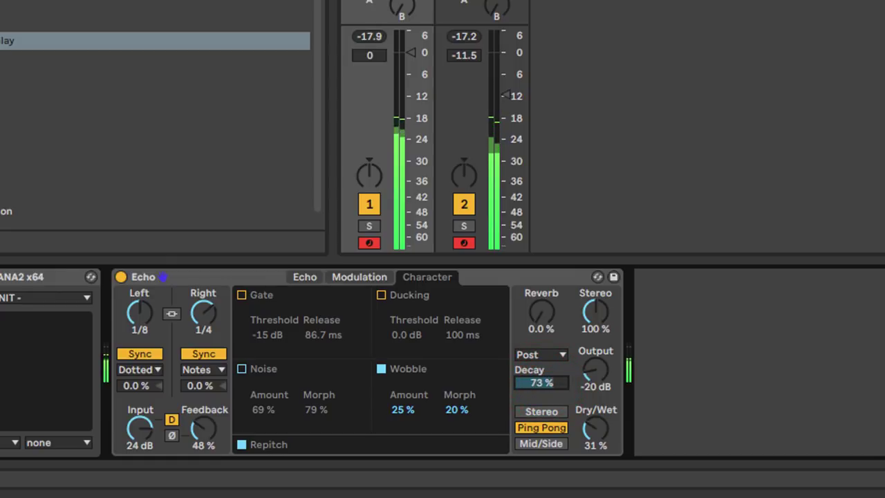
pyautogui.moveTo(541, 312); pyautogui.dragTo(541, 279)
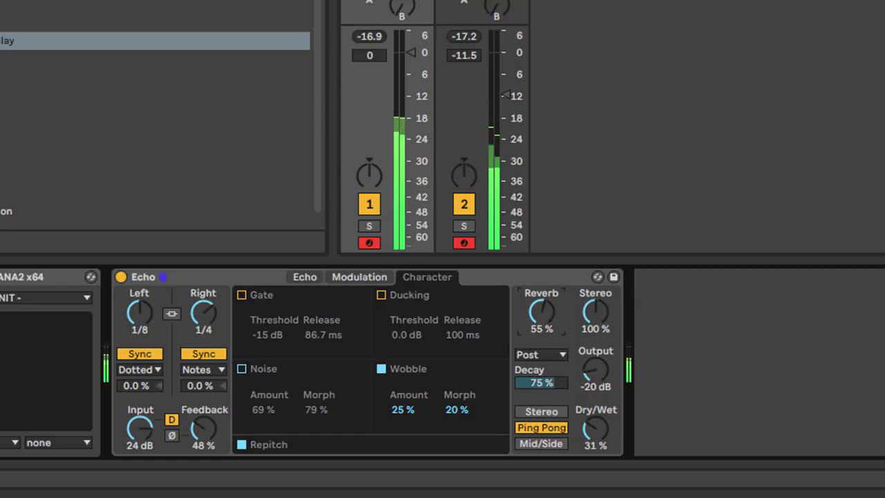
pyautogui.moveTo(541, 279); pyautogui.dragTo(541, 277)
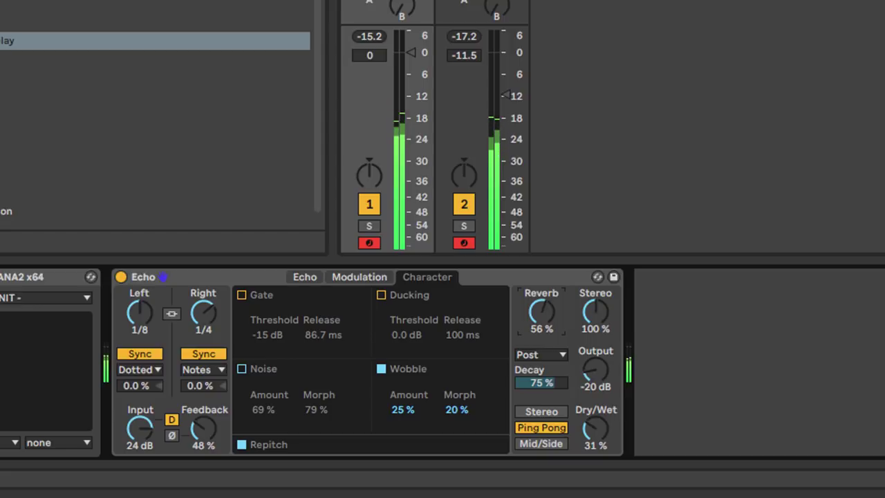
pyautogui.moveTo(506, 94); pyautogui.dragTo(506, 91)
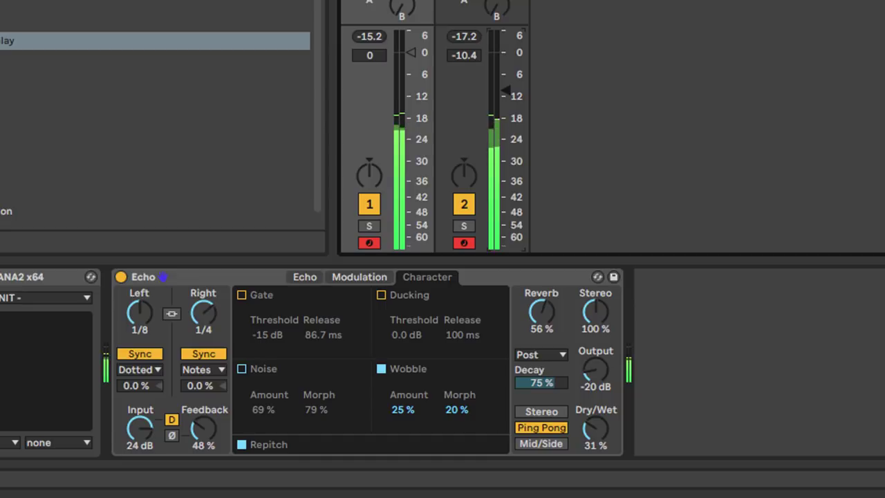
# Solo track 1 and raise Echo's input gain to 27 dB
pyautogui.click(369, 225)
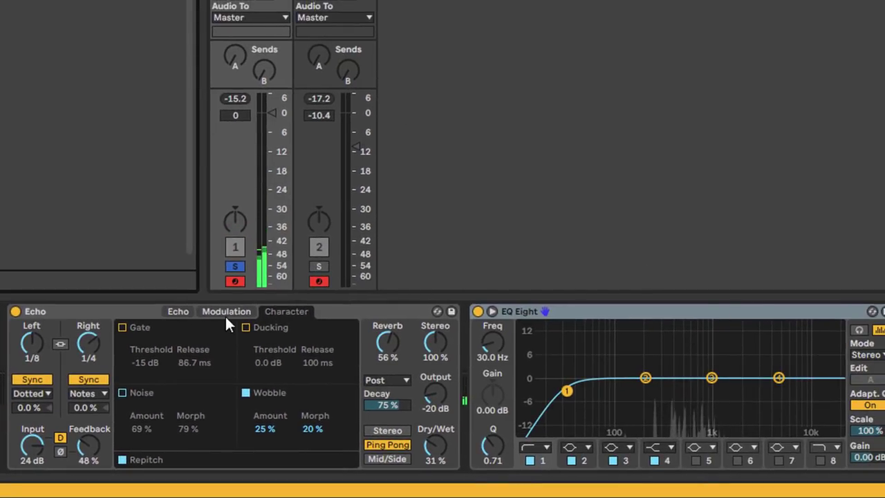
pyautogui.moveTo(34, 441); pyautogui.dragTo(32, 437)
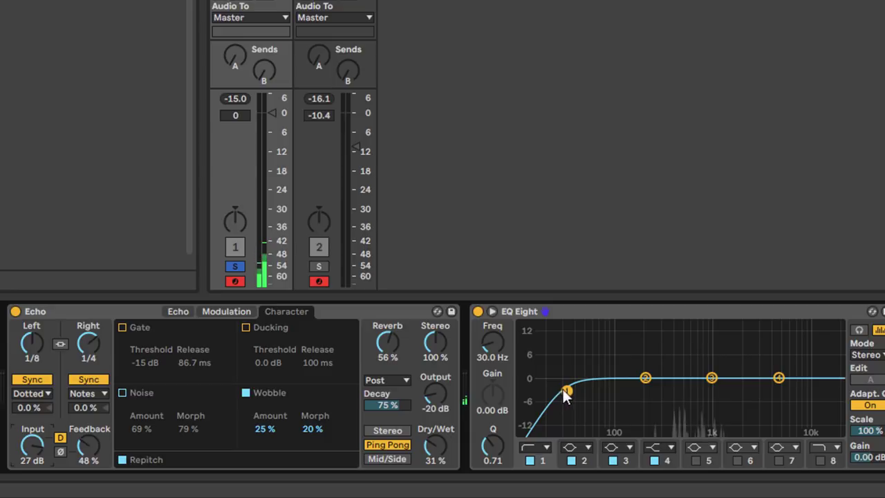
# Set EQ Eight's low-cut band to 104 Hz with a Q of 0.97 and dip band 2 slightly in the low mids
pyautogui.click(567, 390)
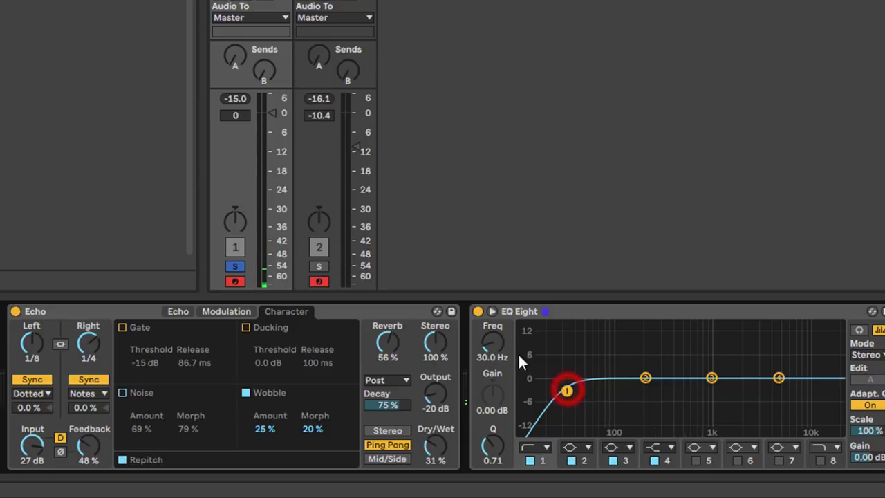
pyautogui.moveTo(501, 341); pyautogui.dragTo(494, 323)
pyautogui.moveTo(644, 379); pyautogui.dragTo(618, 384)
pyautogui.click(617, 389)
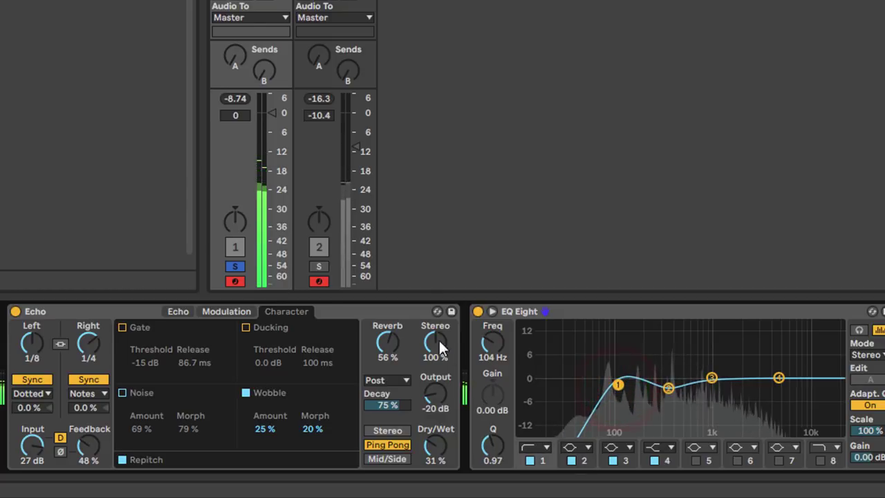
# Compare track 1 with EQ Eight bypassed and enabled, and remove the track's solo
pyautogui.click(479, 311)
pyautogui.click(479, 311)
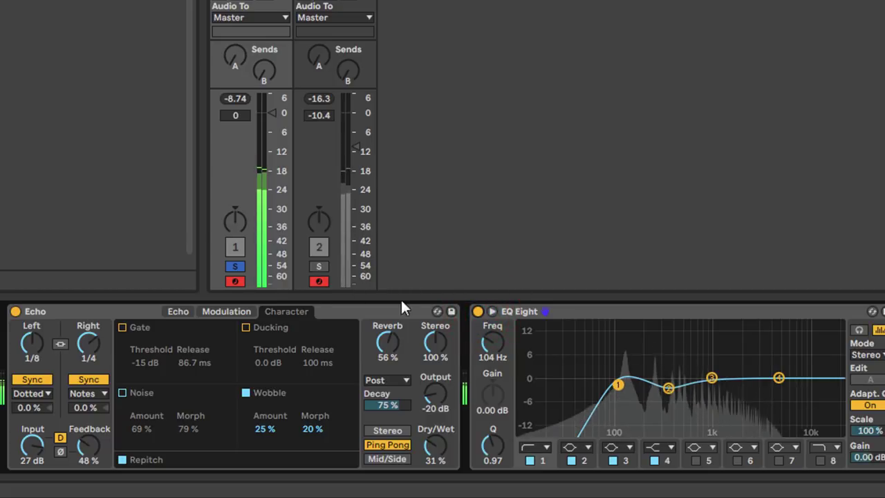
pyautogui.click(235, 266)
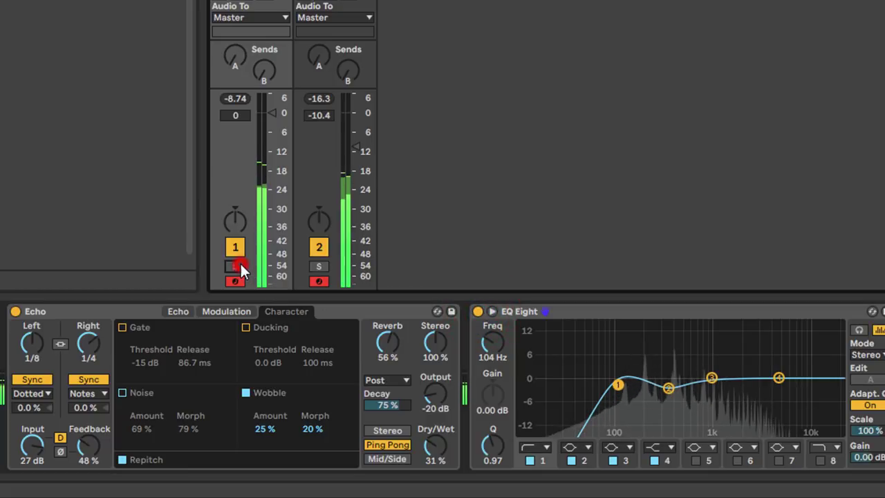
# Group Echo and EQ Eight into one audio effect rack
pyautogui.click(636, 307)
pyautogui.click(361, 308)
pyautogui.rightClick(362, 308)
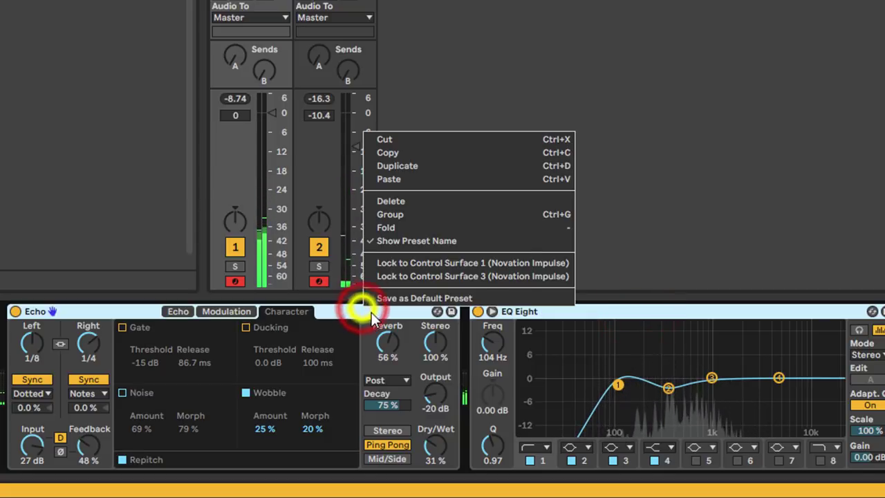
pyautogui.click(409, 207)
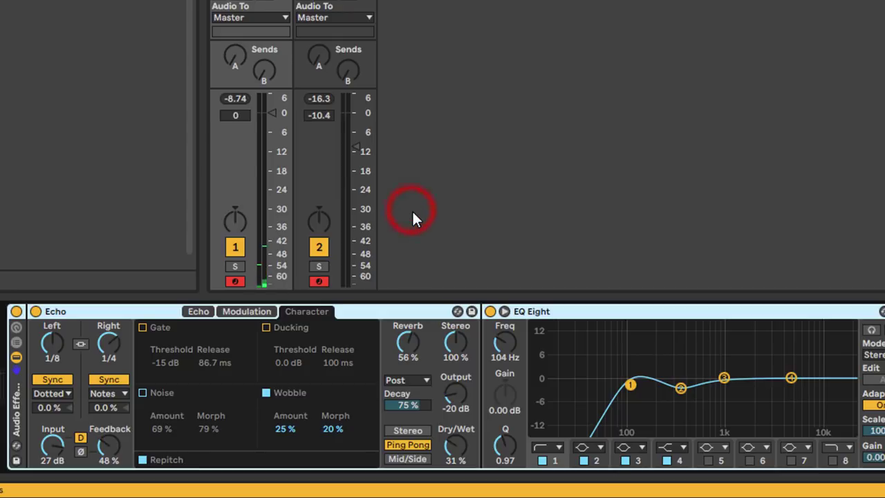
# Play both tracks and bypass the audio effect rack to hear the dry sound
pyautogui.click(97, 311)
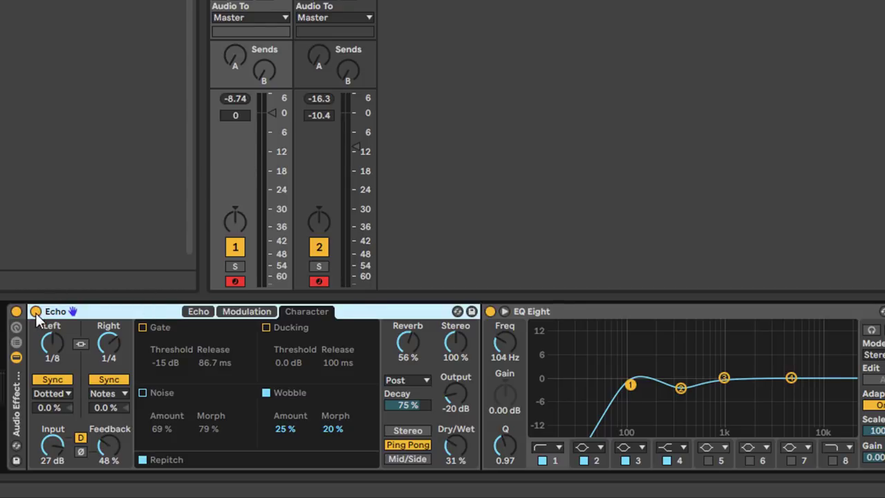
pyautogui.press('space')
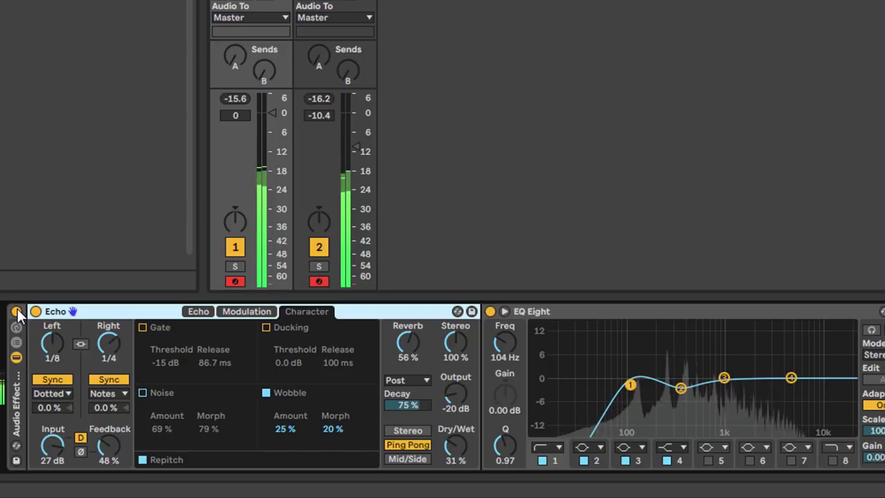
pyautogui.click(16, 311)
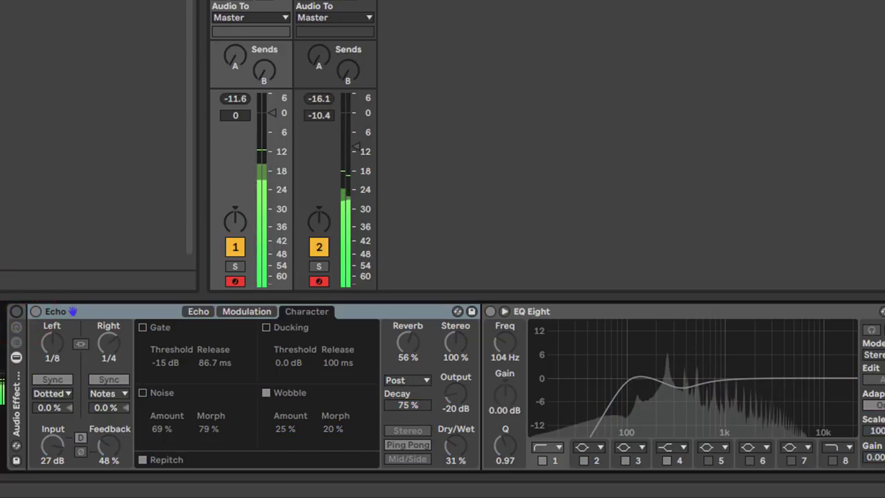
# Solo track 2, adjust the combined filter cutoff in its ANA2 synth, close the plug-in window and remove the solo
pyautogui.click(366, 228)
pyautogui.click(318, 266)
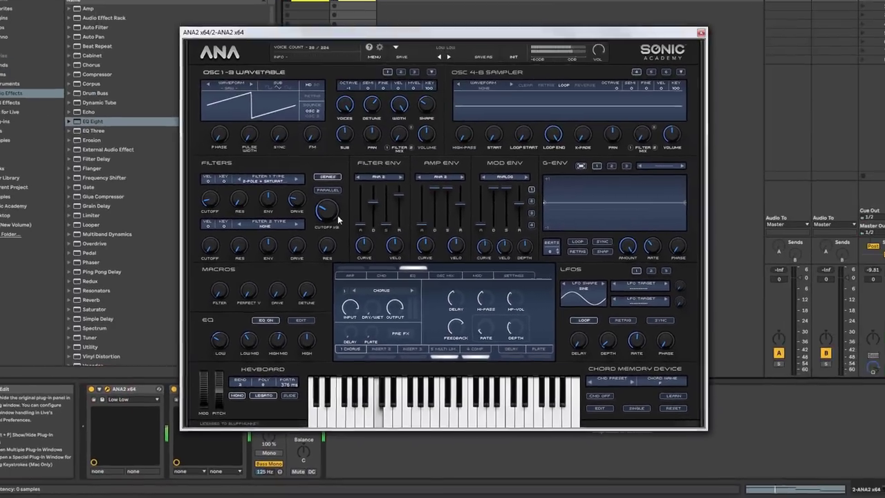
pyautogui.click(330, 232)
pyautogui.moveTo(332, 235); pyautogui.dragTo(334, 241)
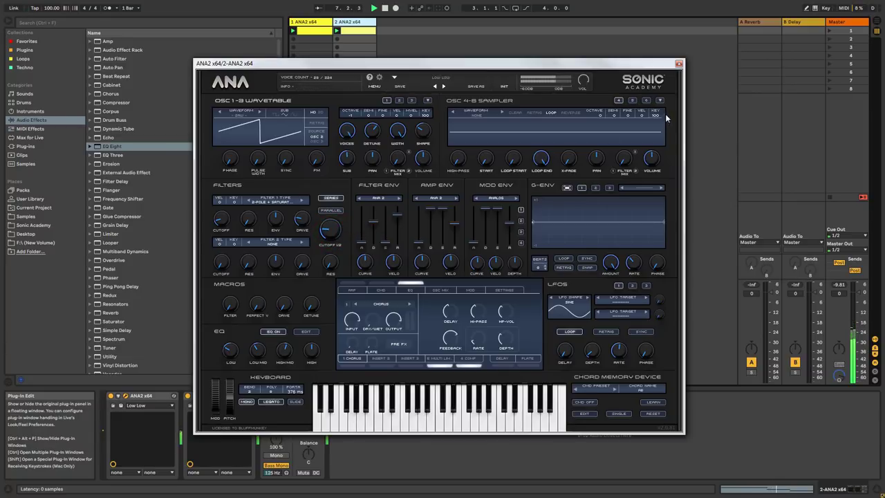
pyautogui.click(680, 64)
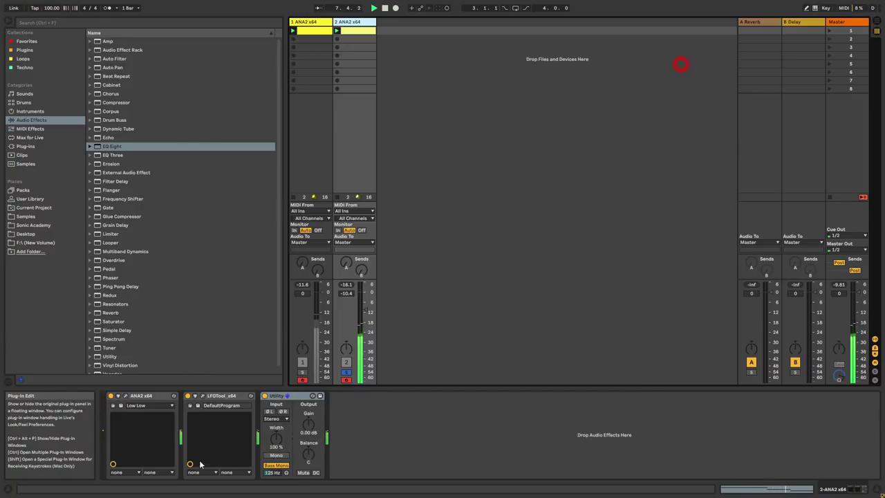
pyautogui.click(346, 372)
# Re-enable the audio effect rack on track 1, listen to both tracks together and stop playback
pyautogui.click(306, 192)
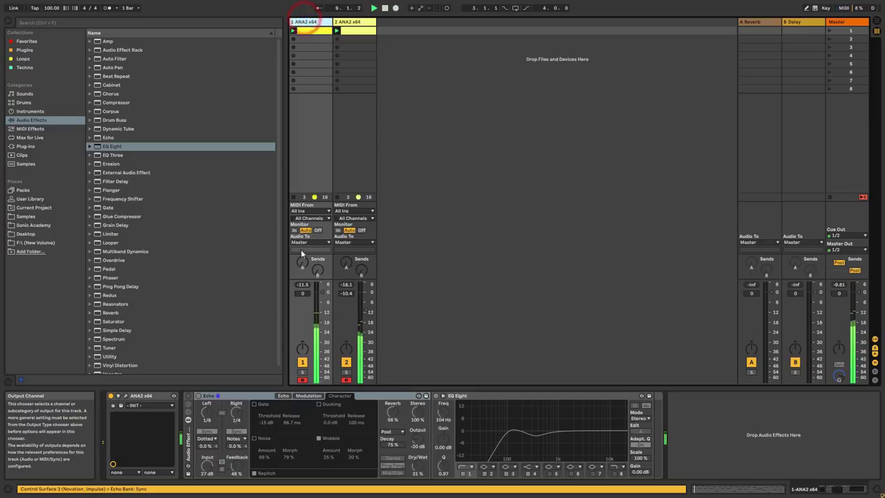
pyautogui.click(187, 395)
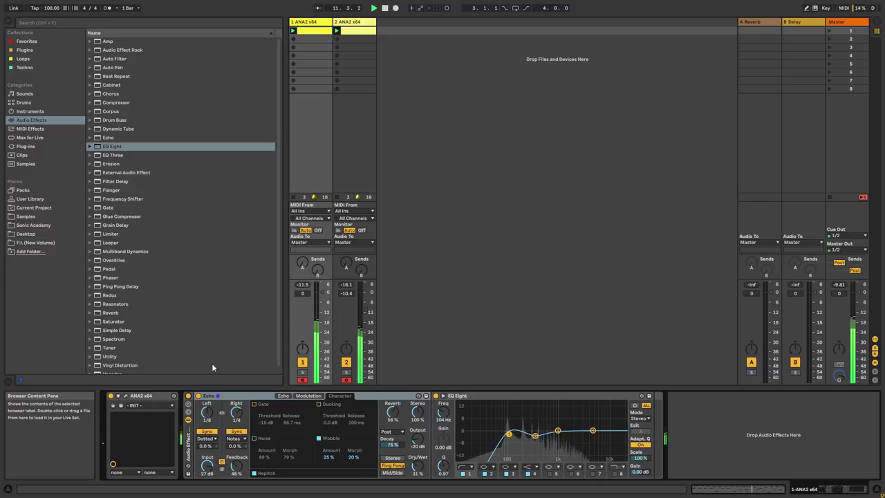
pyautogui.press('space')
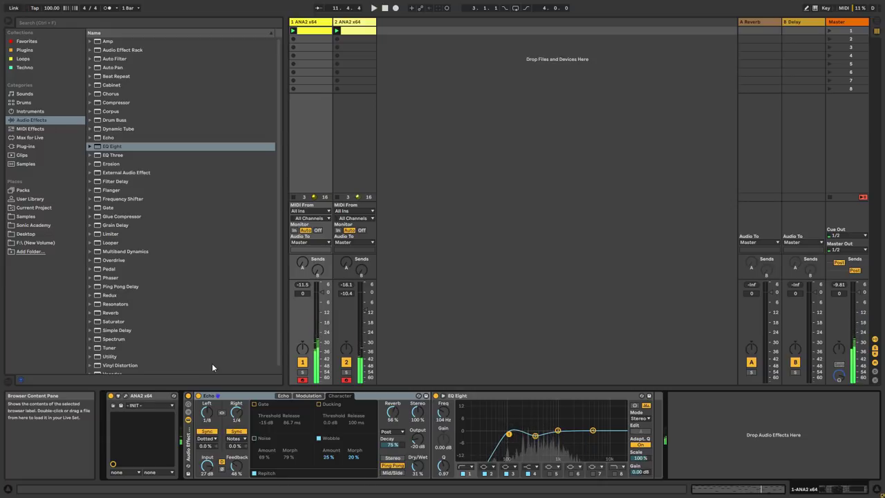